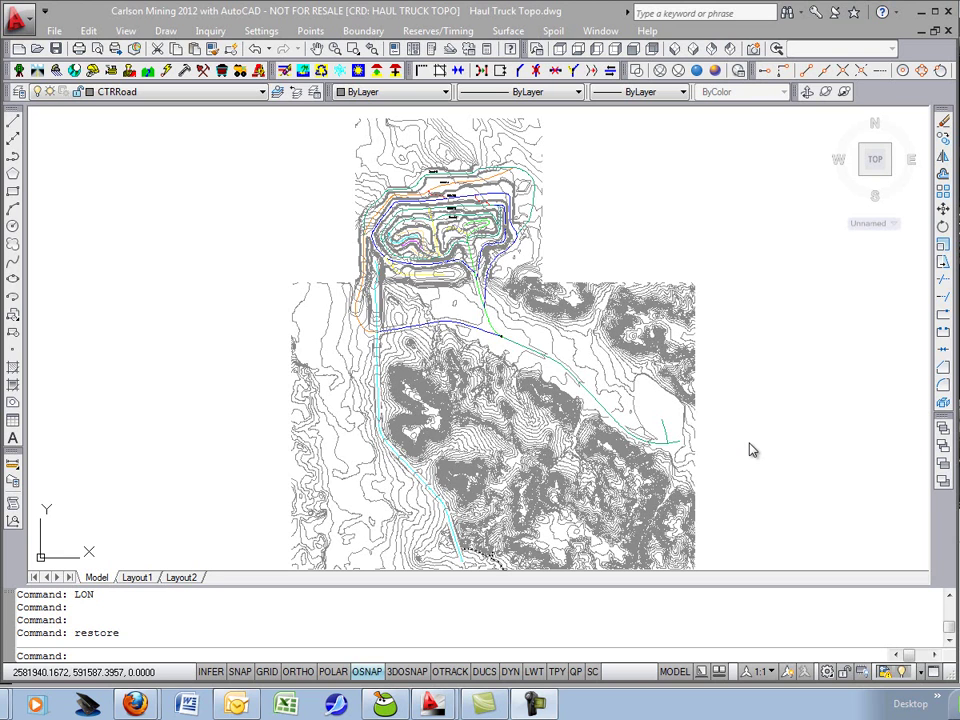
# - Zoom and pan the drawing to frame the whole pit
pyautogui.click(435, 32)
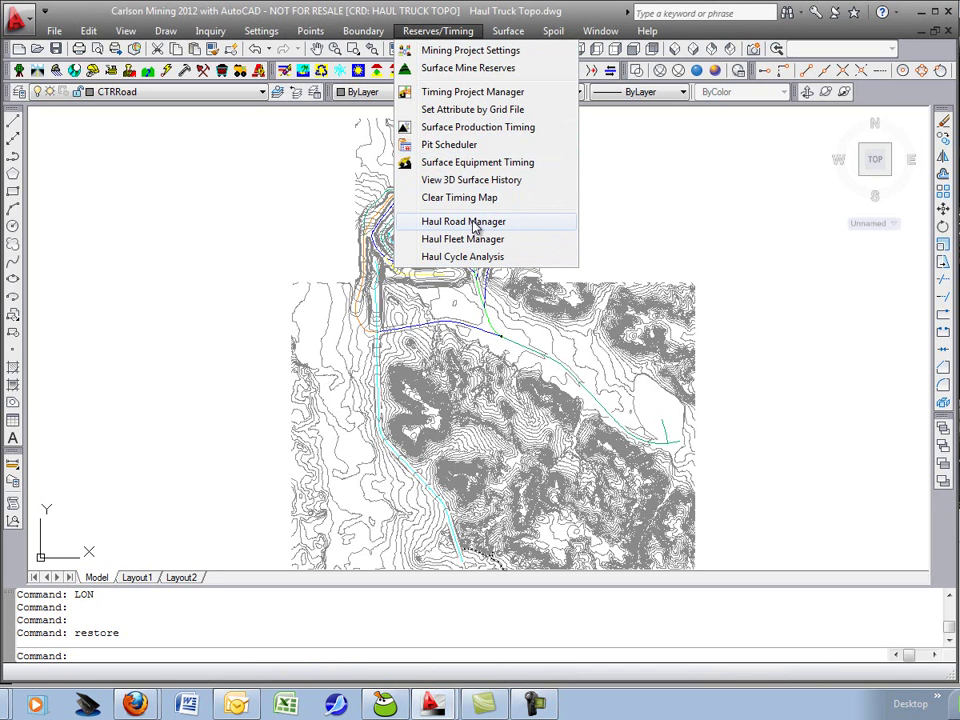
pyautogui.click(627, 234)
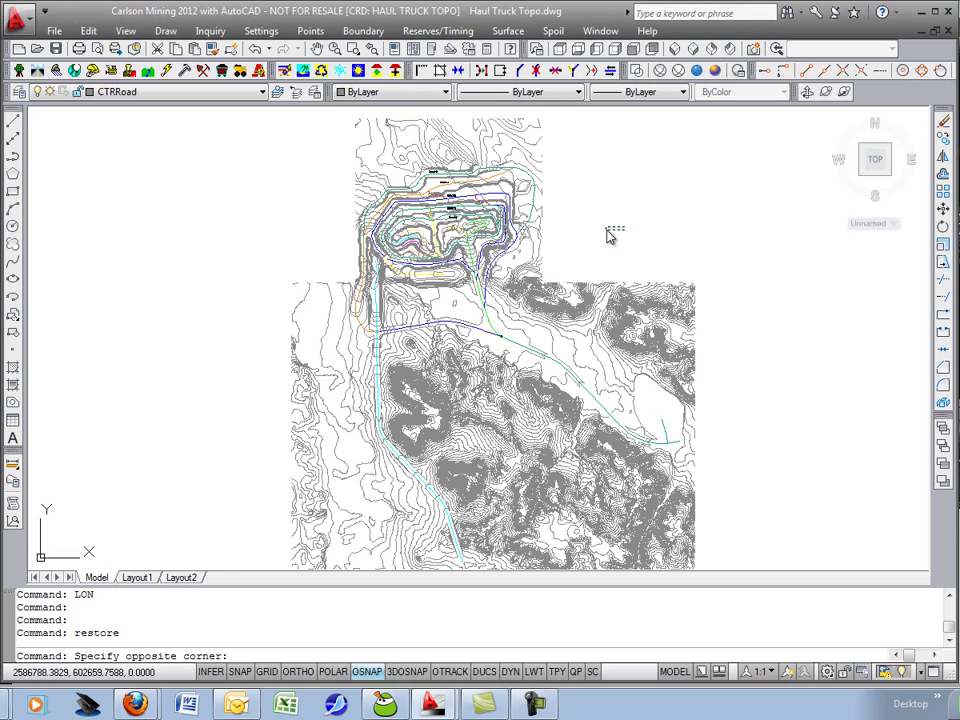
pyautogui.scroll(3, 505, 197)
pyautogui.scroll(-2, 553, 336)
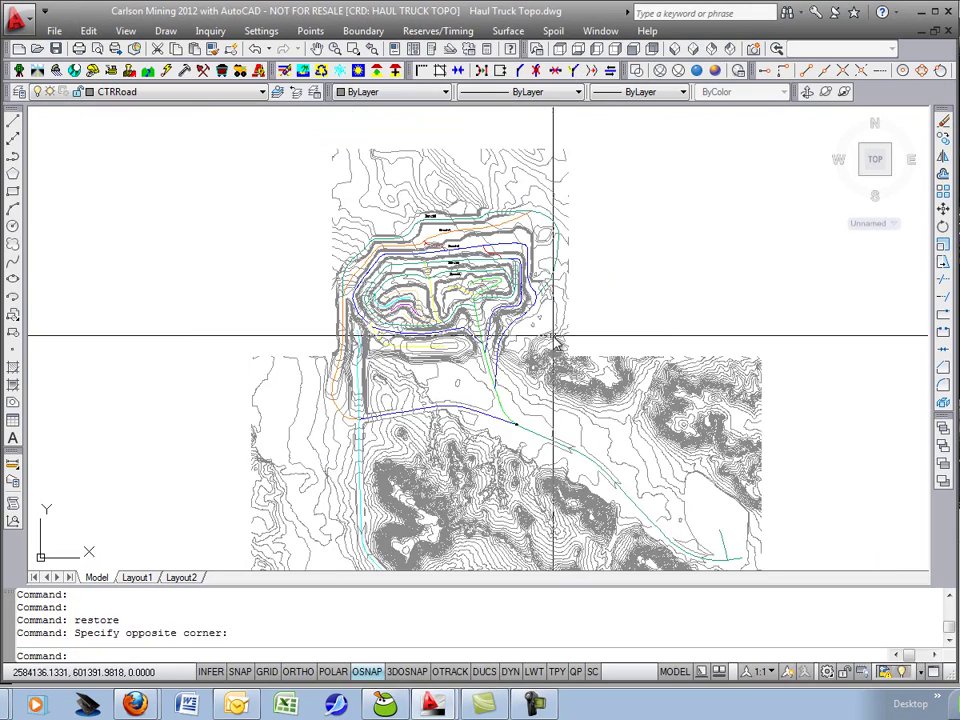
pyautogui.moveTo(562, 226); pyautogui.dragTo(553, 261, button='middle')
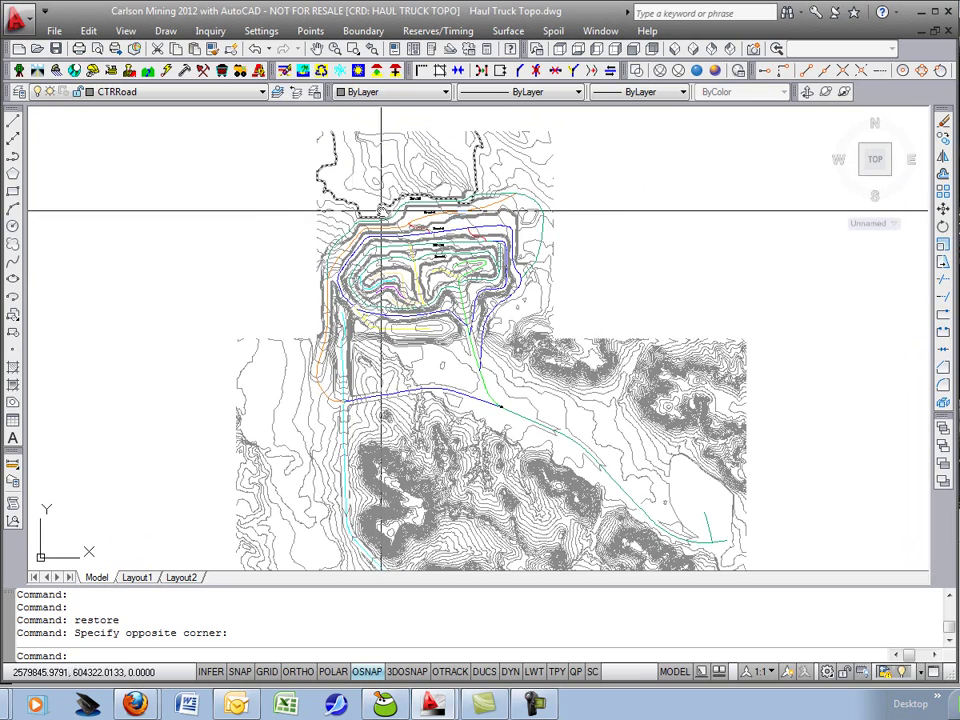
pyautogui.scroll(5, 381, 208)
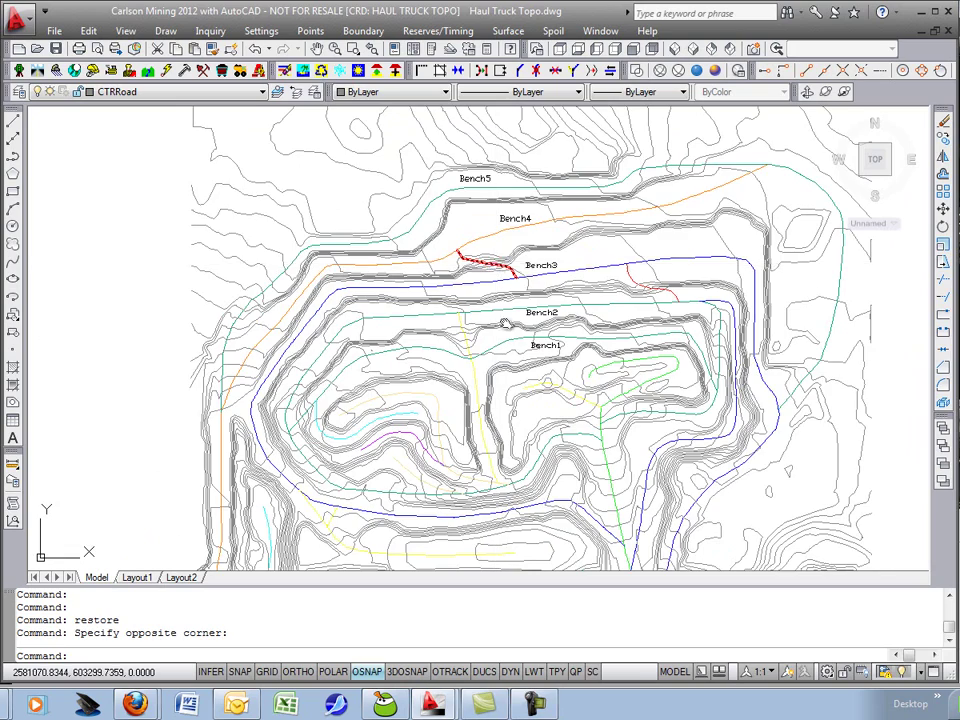
pyautogui.scroll(-3, 514, 386)
pyautogui.moveTo(521, 386)
pyautogui.mouseDown(button='middle')
pyautogui.moveTo(489, 364)
pyautogui.moveTo(447, 293)
pyautogui.mouseUp(button='middle')
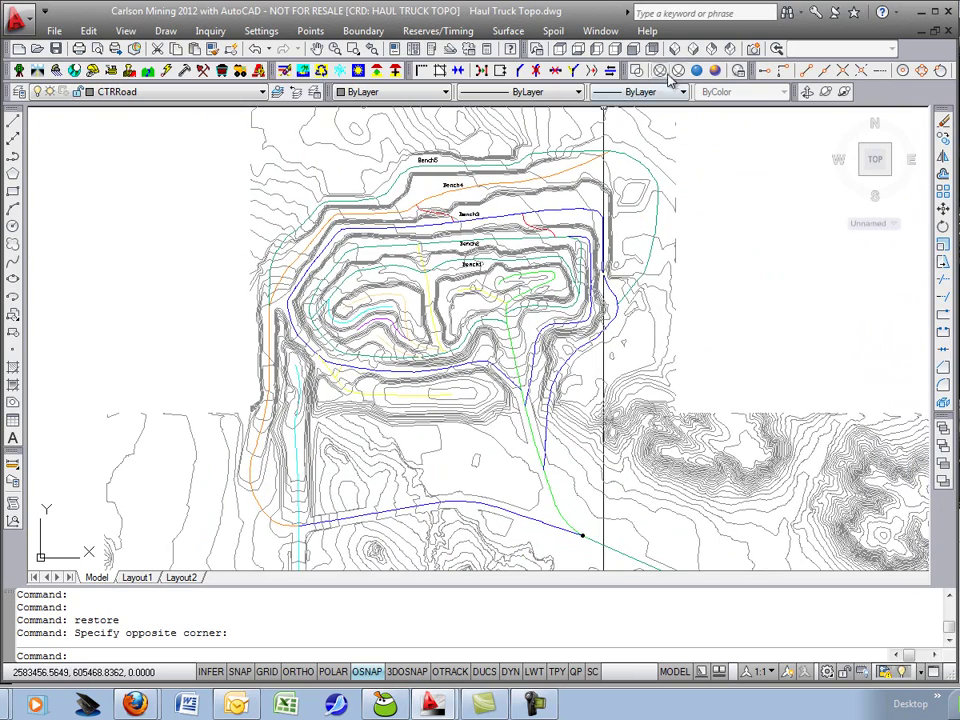
# - Orbit the pit in 3D to inspect the benches, then return to plan Top view
pyautogui.click(807, 92)
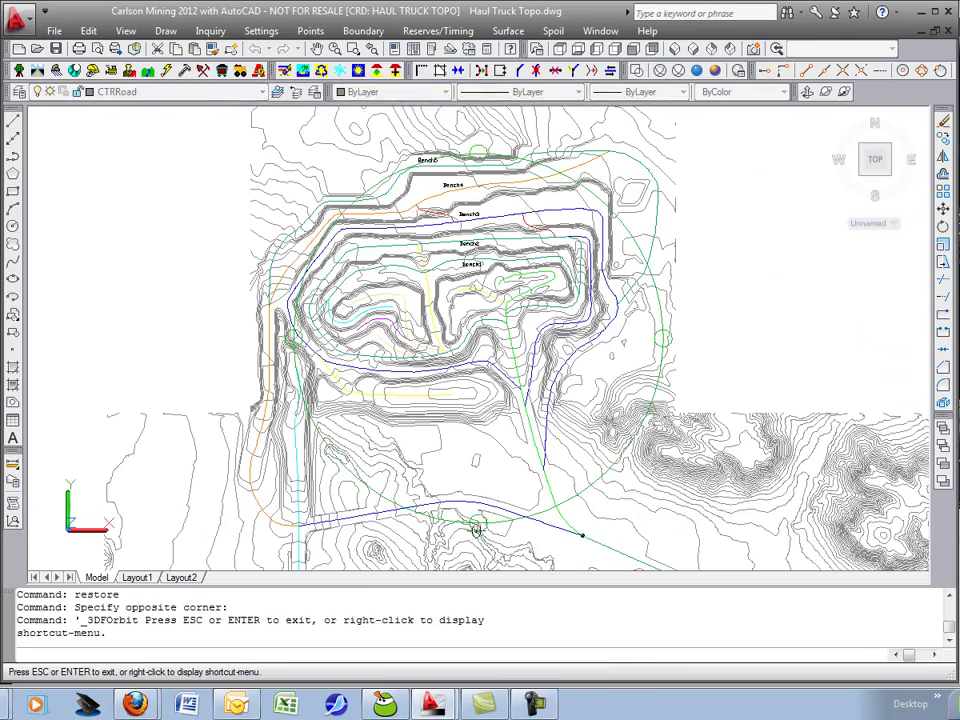
pyautogui.moveTo(476, 530)
pyautogui.mouseDown()
pyautogui.moveTo(480, 373)
pyautogui.moveTo(387, 285)
pyautogui.moveTo(461, 394)
pyautogui.moveTo(418, 392)
pyautogui.mouseUp()
pyautogui.scroll(4, 465, 340)
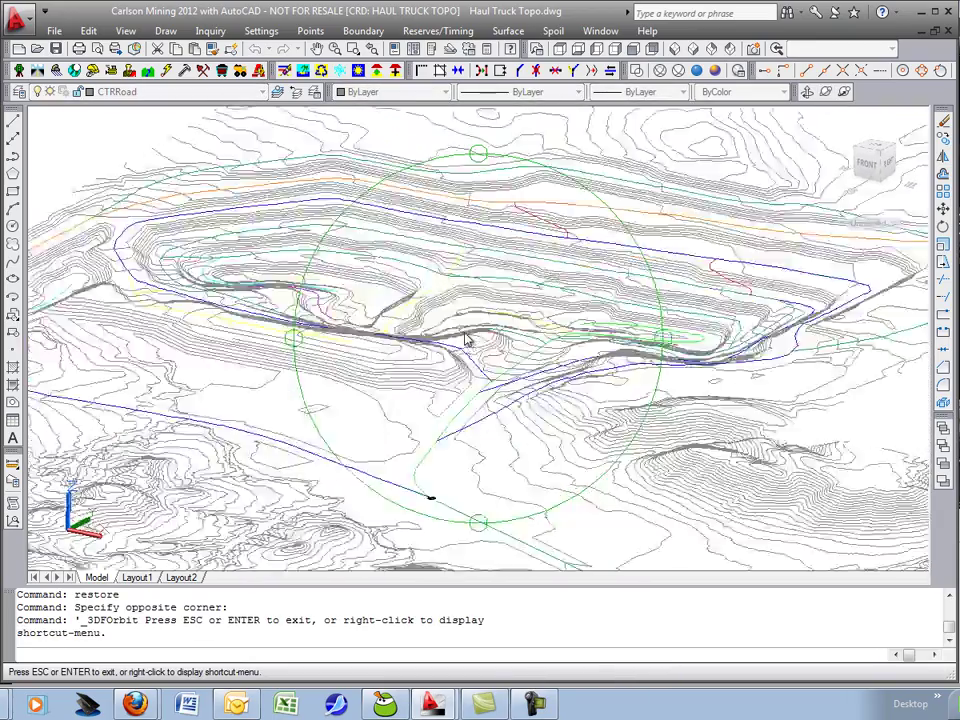
pyautogui.moveTo(465, 340); pyautogui.dragTo(496, 386)
pyautogui.rightClick(496, 384)
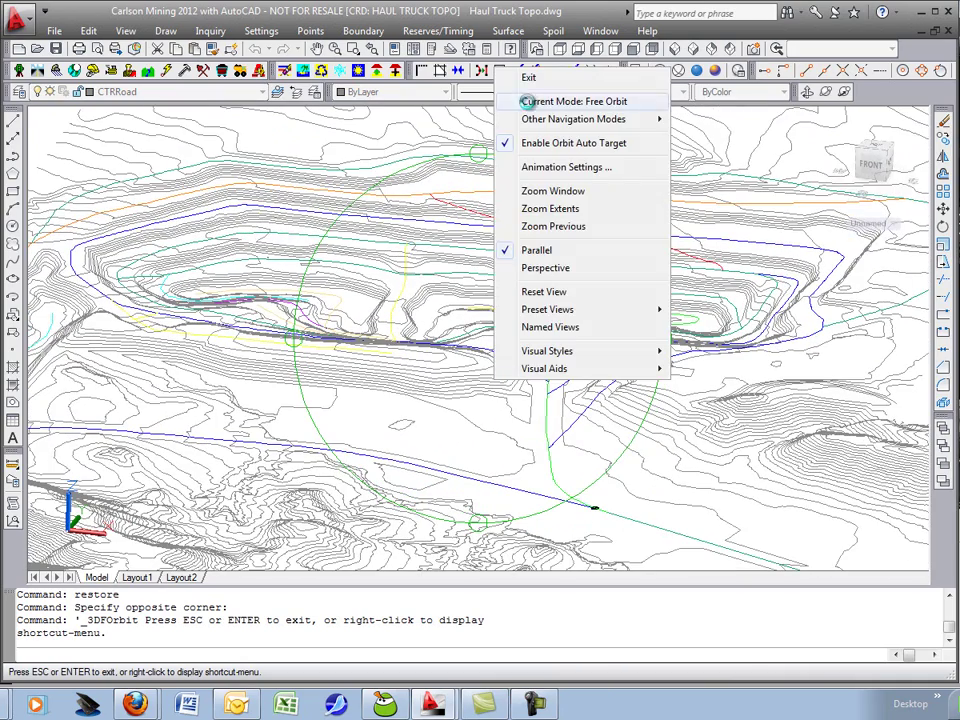
pyautogui.click(529, 78)
pyautogui.click(421, 48)
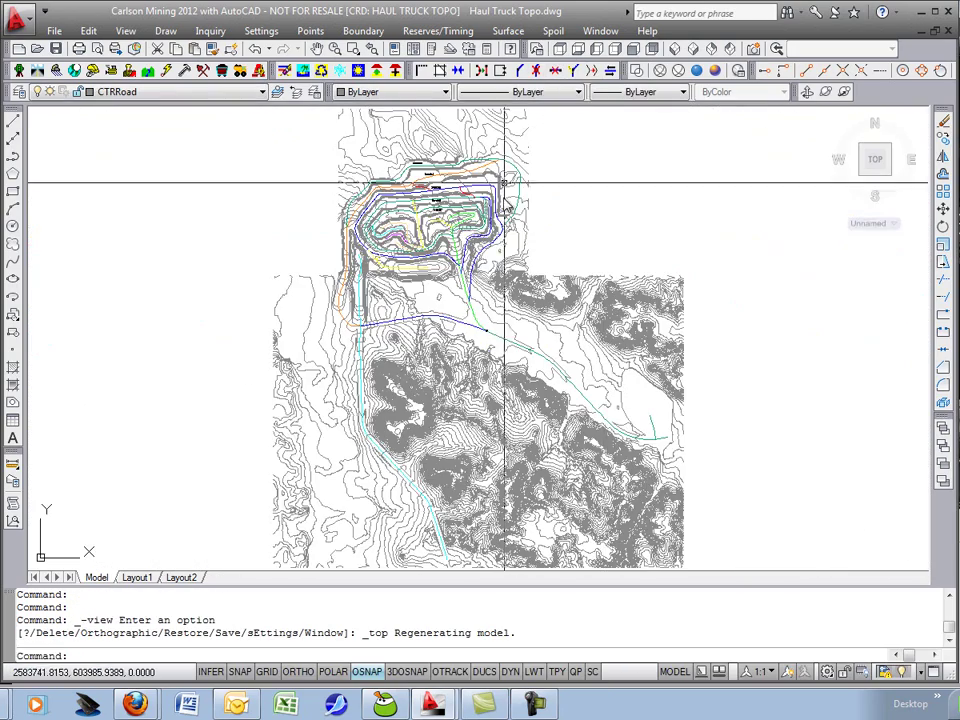
# - Open the Haul Road Manager and cancel its empty segments list
pyautogui.click(435, 31)
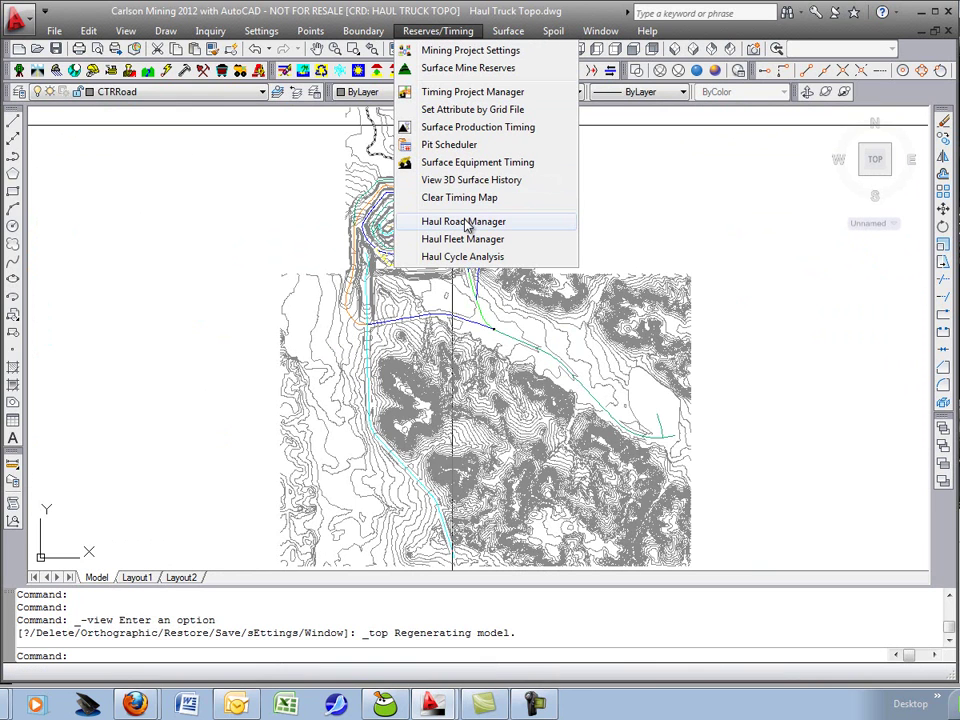
pyautogui.click(464, 222)
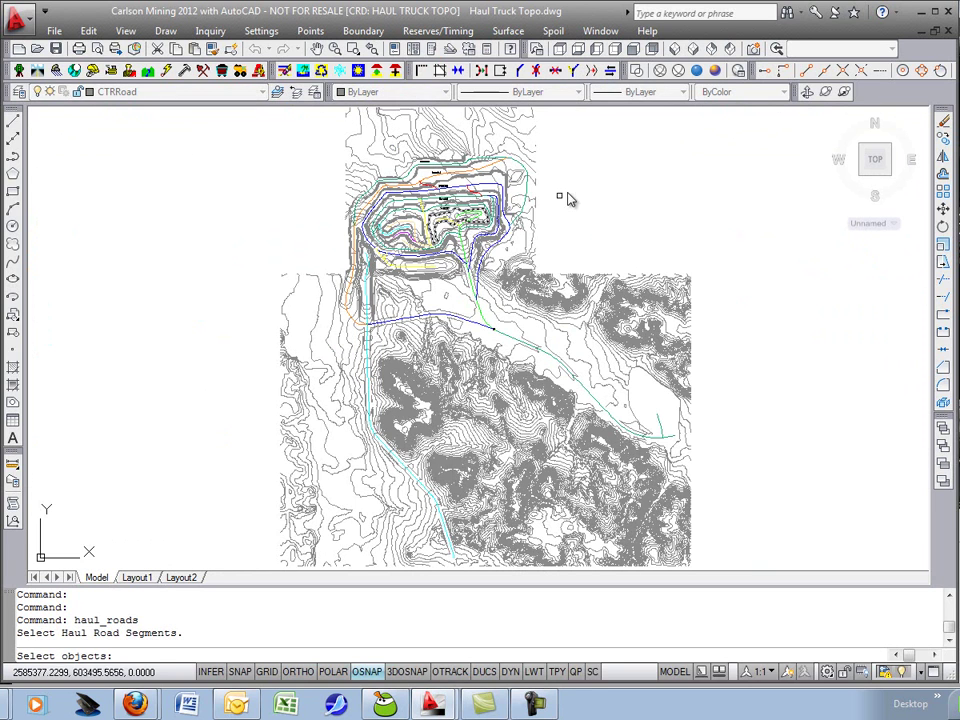
pyautogui.press('Return')
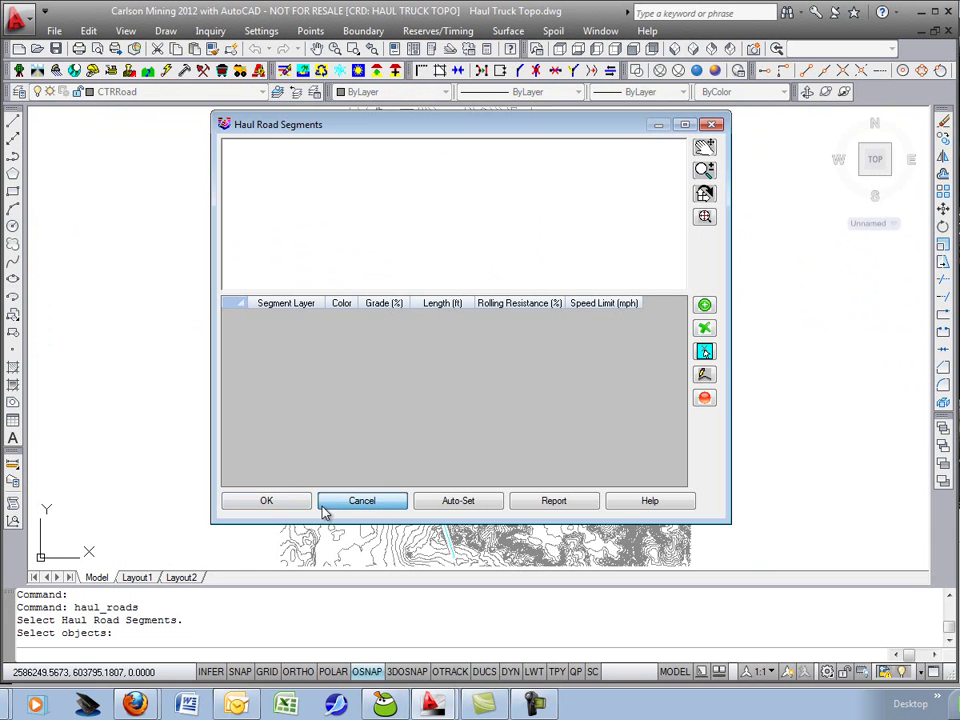
pyautogui.click(360, 501)
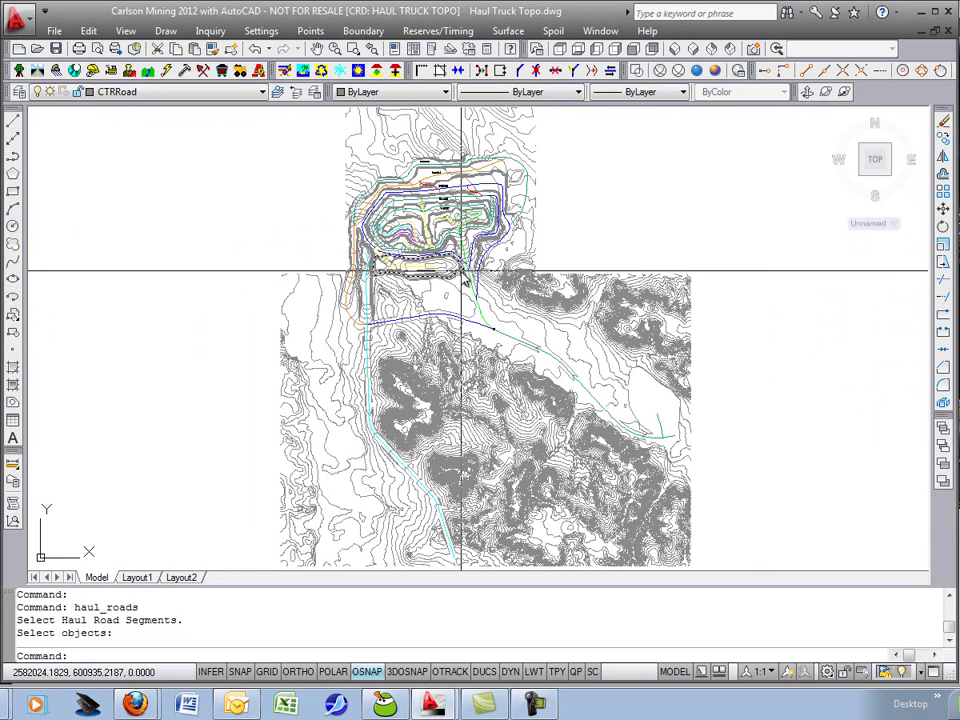
# - Freeze the CTRNEW contour layer by picking one of its contours
pyautogui.click(342, 72)
pyautogui.click(397, 151)
pyautogui.press('Return')
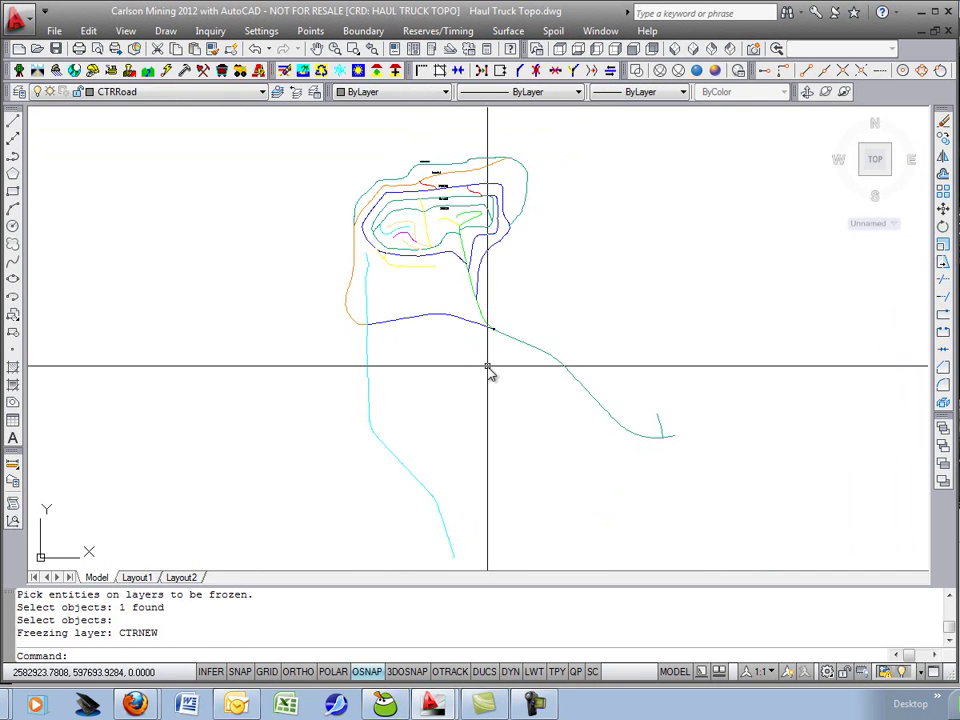
pyautogui.moveTo(487, 367); pyautogui.dragTo(486, 336, button='middle')
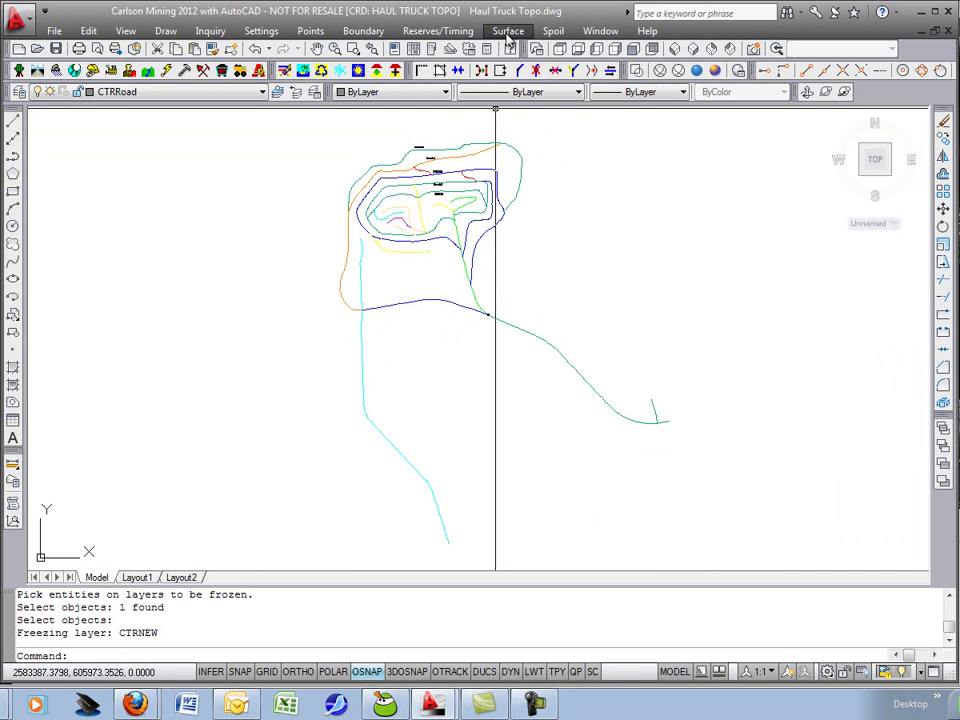
# - Add all 22 road polylines to the Haul Road Manager with a crossing window
pyautogui.click(438, 31)
pyautogui.click(489, 221)
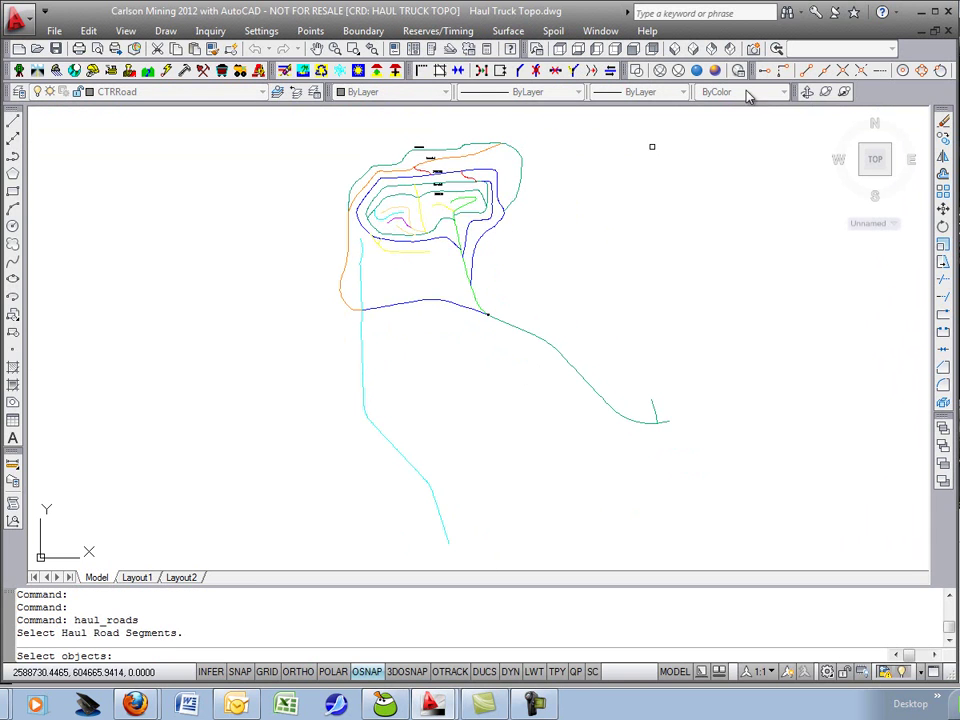
pyautogui.press('Return')
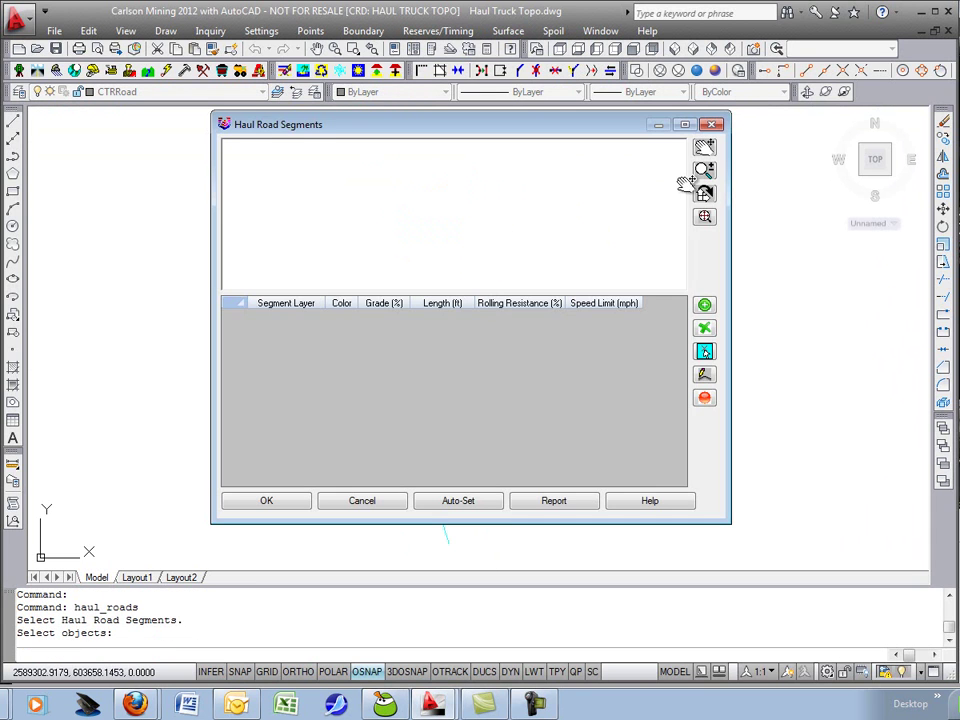
pyautogui.click(704, 305)
pyautogui.click(773, 121)
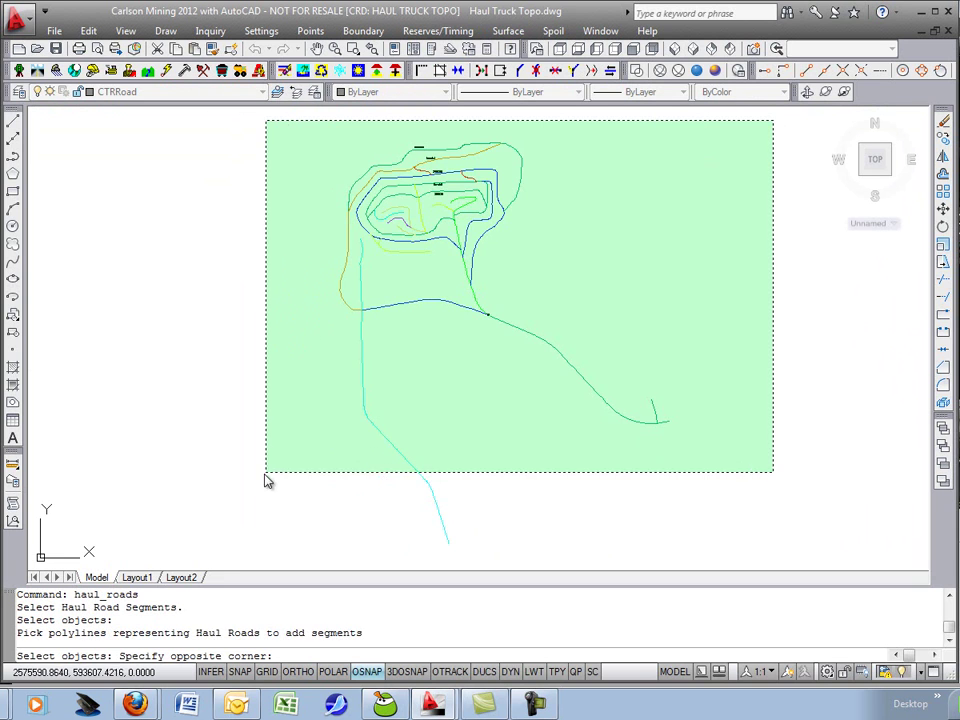
pyautogui.click(218, 553)
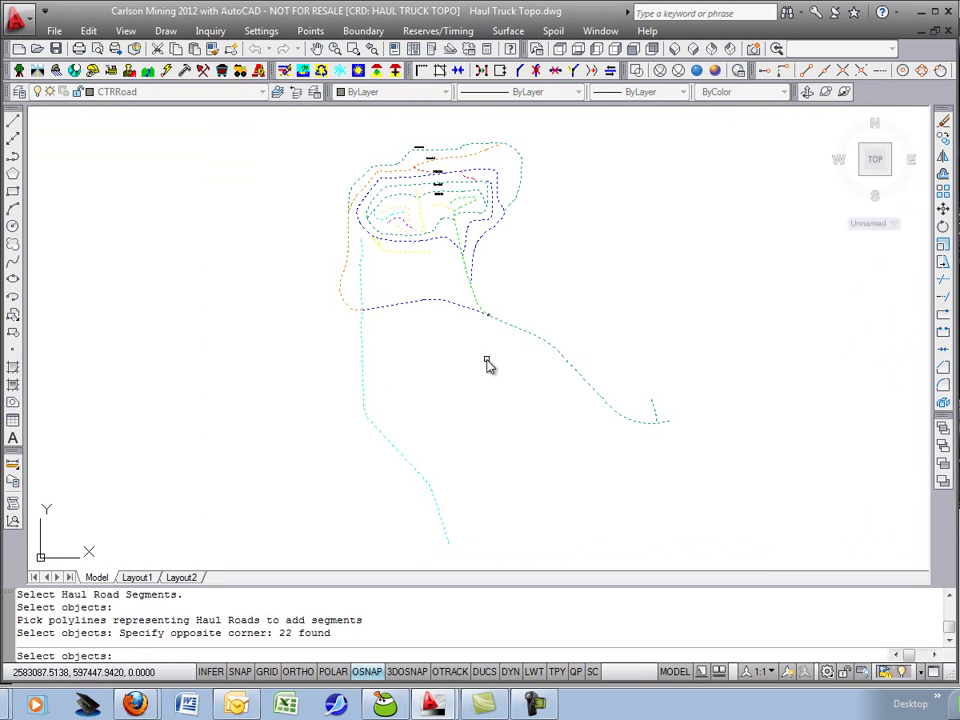
pyautogui.press('Return')
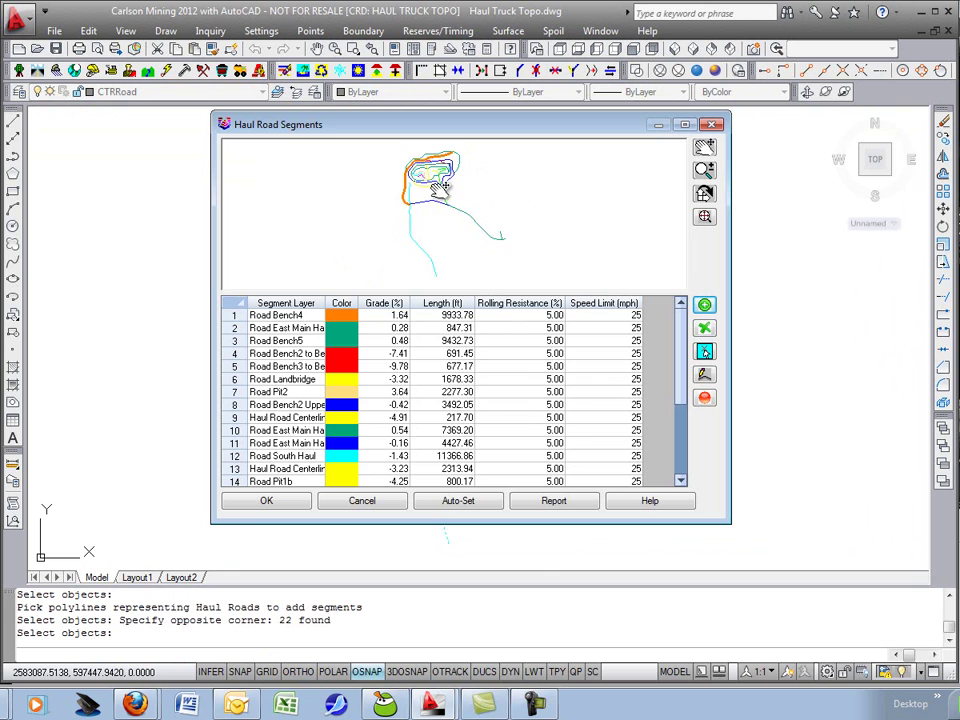
# - Preview the Bench4, East Main Haul, Bench5, Landbridge, 9 and 11 segments, then open report options
pyautogui.click(266, 316)
pyautogui.click(262, 328)
pyautogui.click(270, 341)
pyautogui.click(276, 379)
pyautogui.click(278, 417)
pyautogui.click(275, 443)
pyautogui.click(284, 379)
pyautogui.click(281, 316)
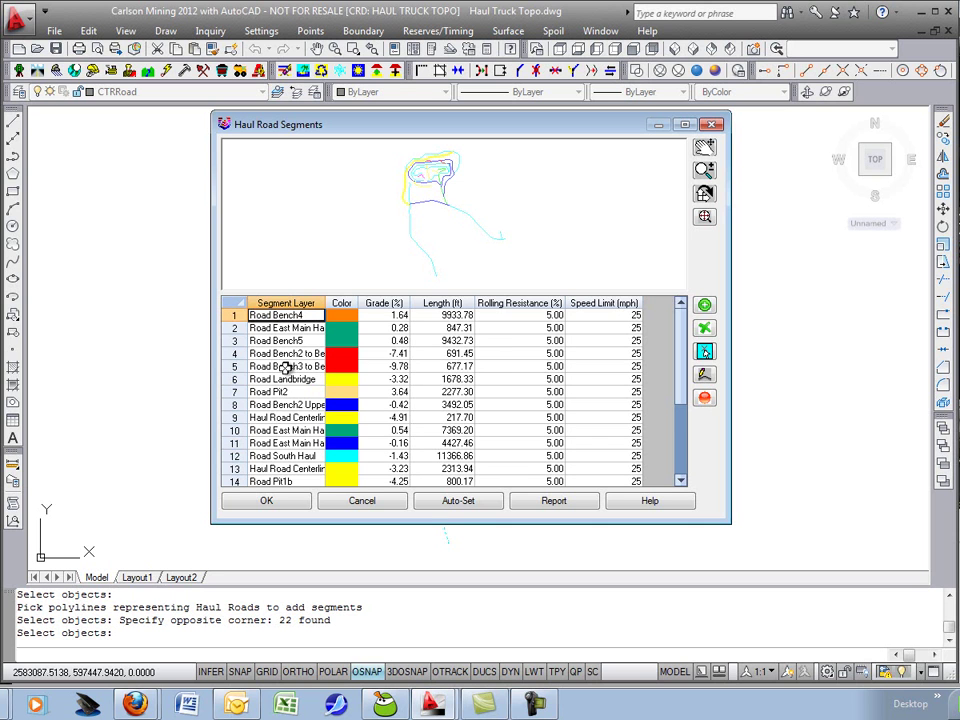
pyautogui.click(555, 504)
# - Display a Haul Segments Report with all nine fields, then exit and accept the 22 segments
pyautogui.moveTo(229, 187); pyautogui.dragTo(252, 288)
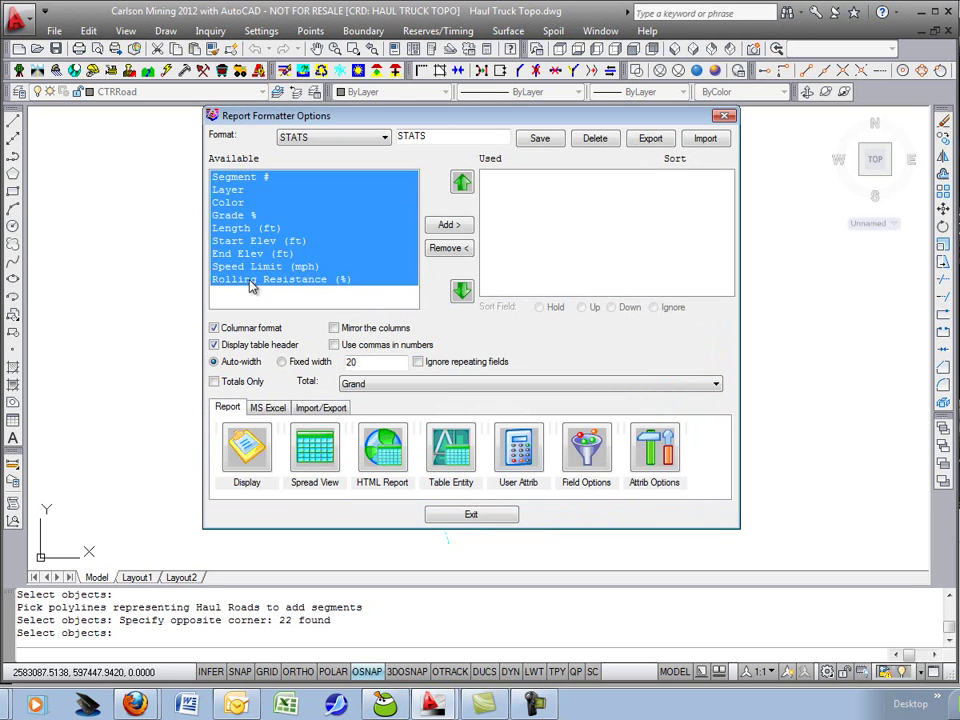
pyautogui.click(448, 225)
pyautogui.click(247, 447)
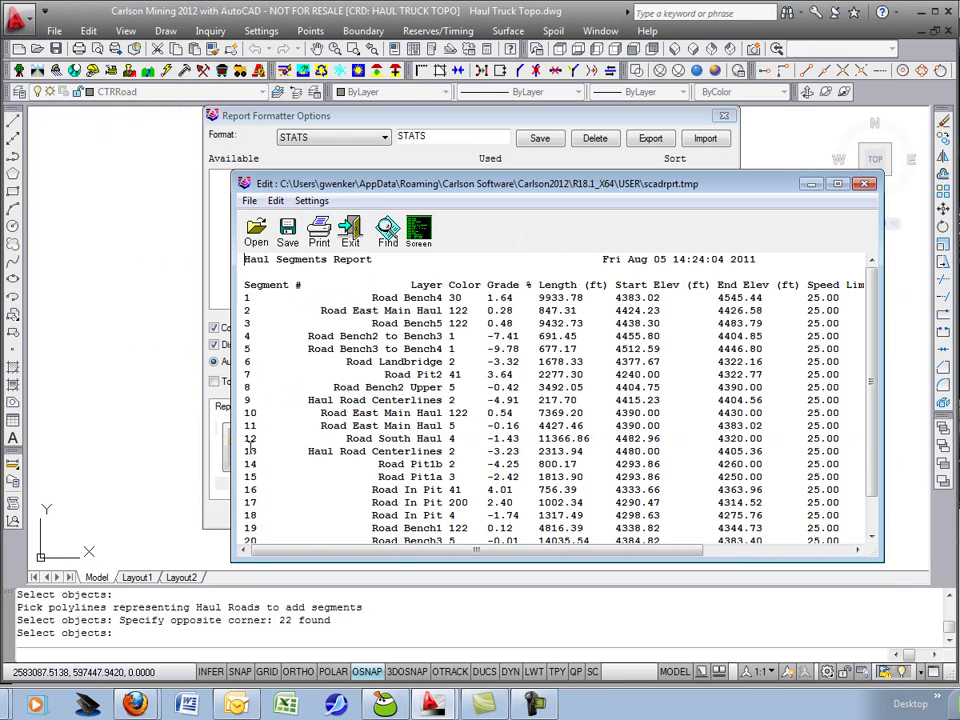
pyautogui.moveTo(347, 190); pyautogui.dragTo(315, 170)
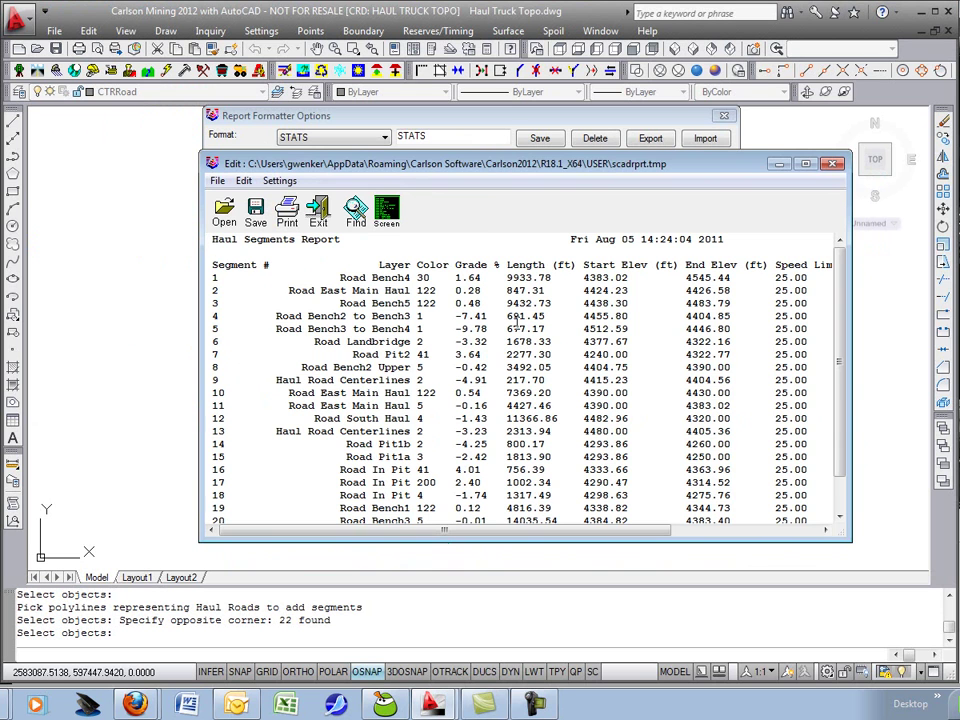
pyautogui.click(318, 212)
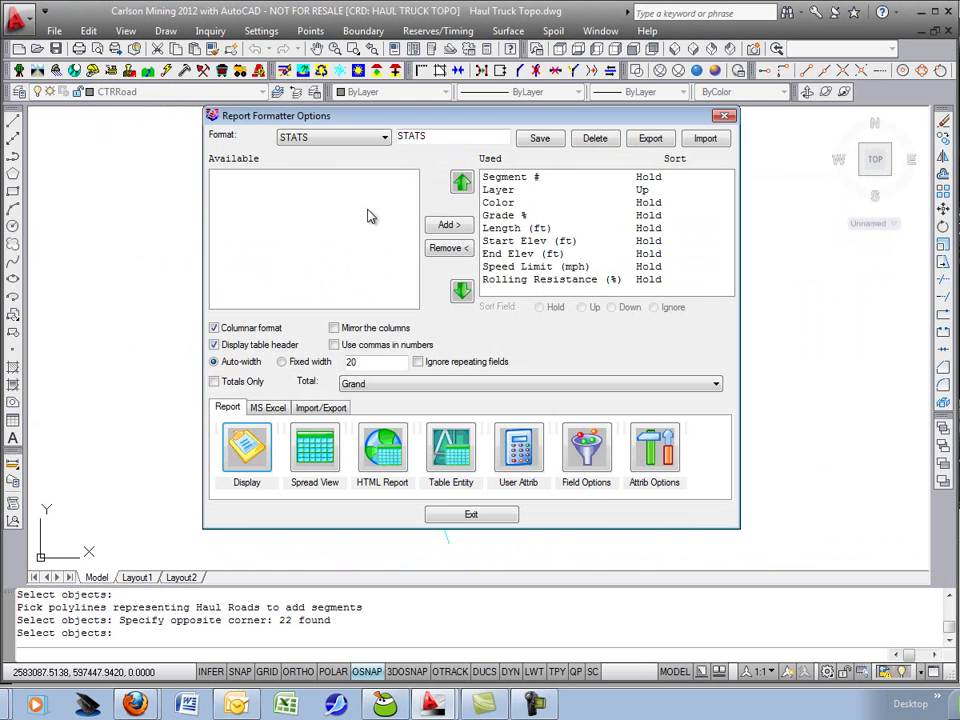
pyautogui.click(476, 517)
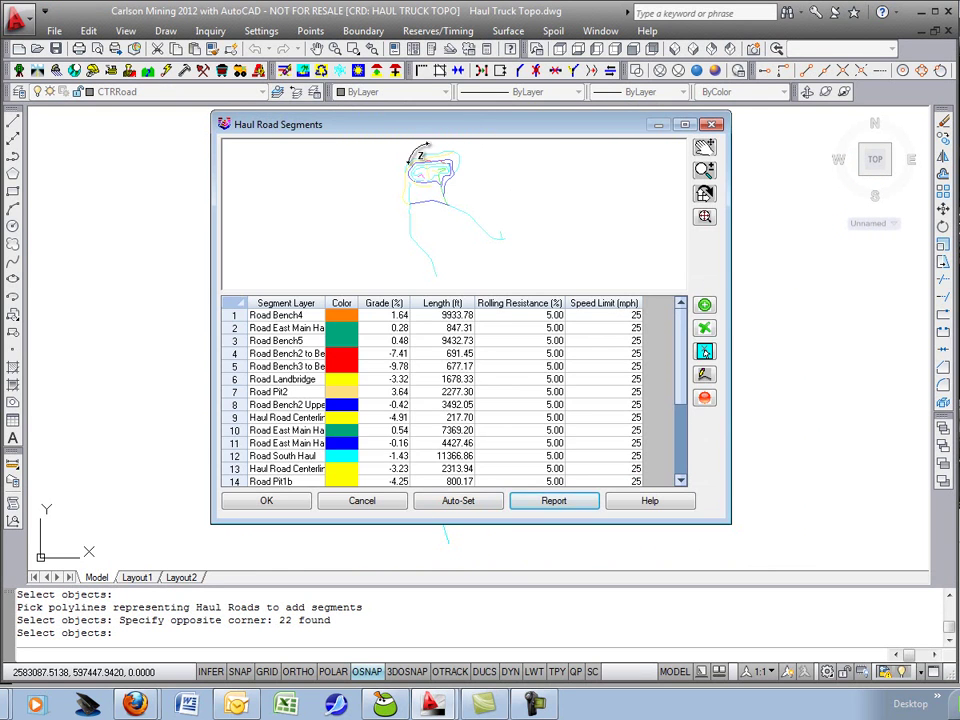
pyautogui.click(267, 501)
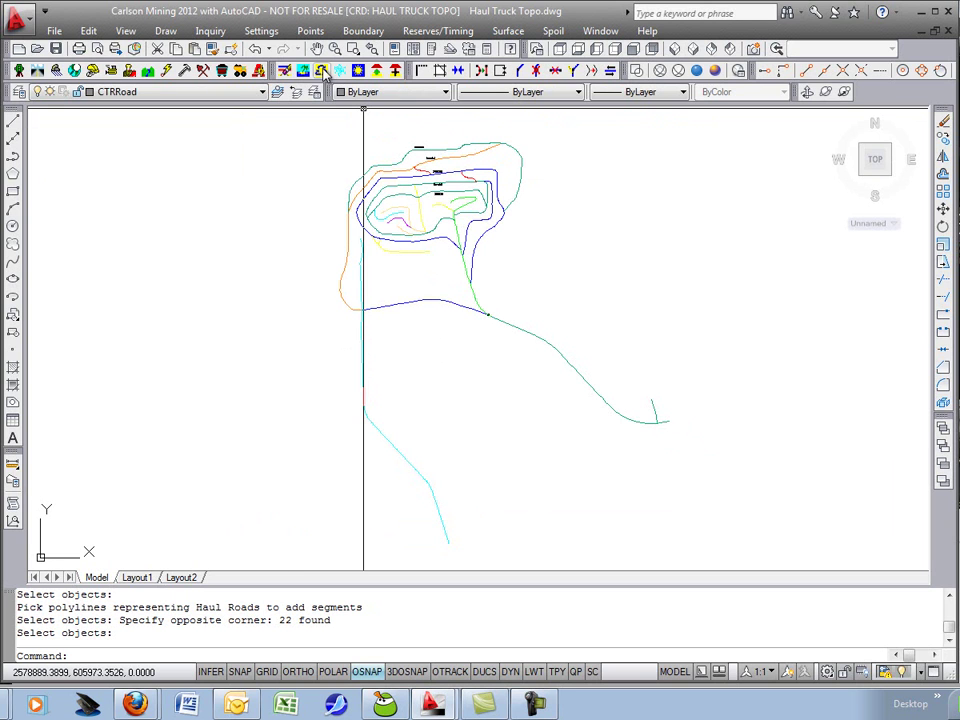
# - Turn all layers back on so the topography contours reappear over the upper benches
pyautogui.click(322, 72)
pyautogui.click(367, 74)
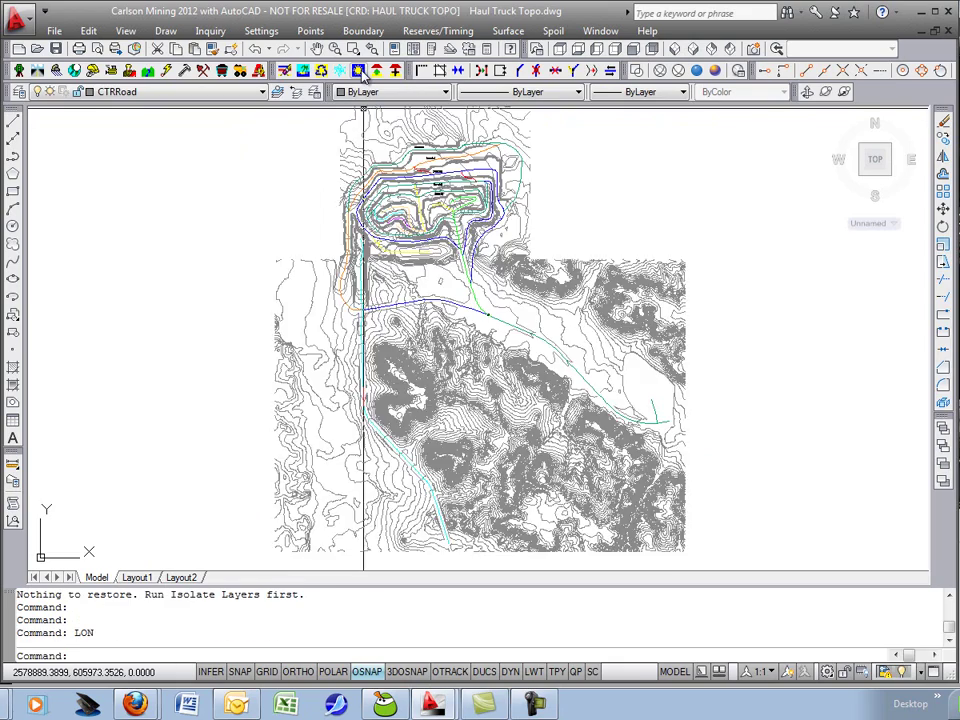
pyautogui.scroll(5, 385, 298)
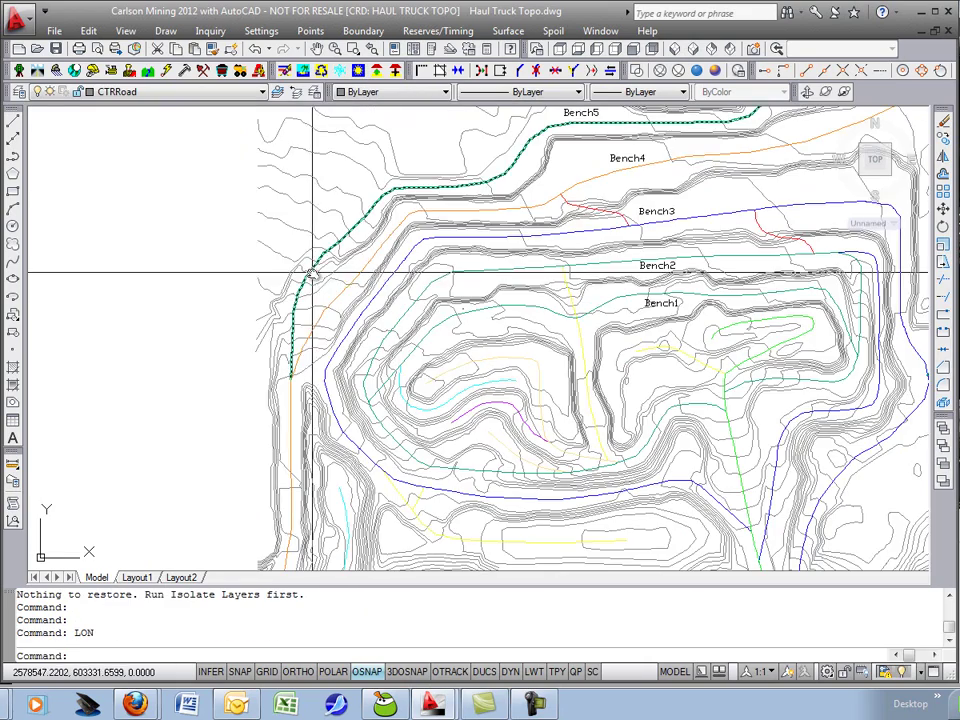
pyautogui.moveTo(343, 197); pyautogui.dragTo(340, 292, button='middle')
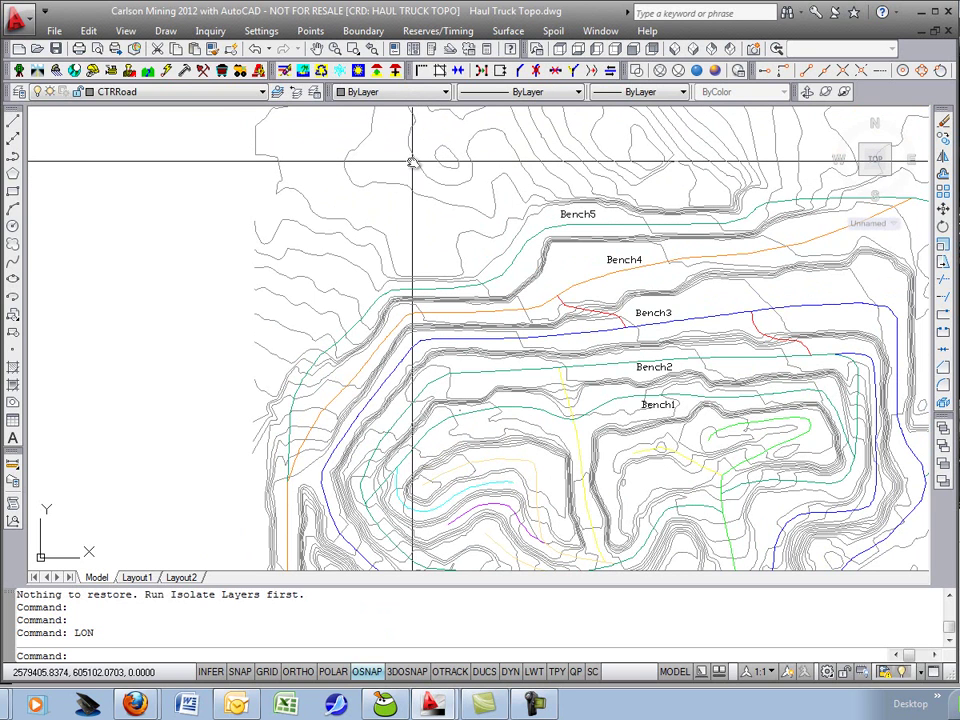
# - Draw a road polyline snapped nearest to the existing road and running northwest above the benches
pyautogui.press('Return')
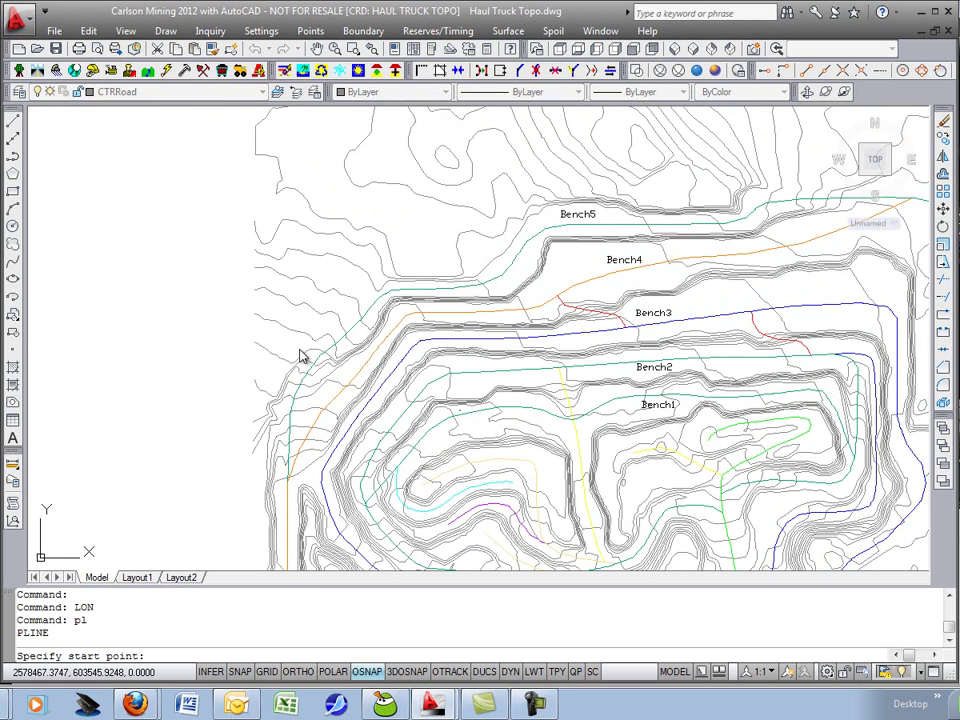
pyautogui.keyDown('shift'); pyautogui.rightClick(302, 358); pyautogui.keyUp('shift')
pyautogui.click(362, 634)
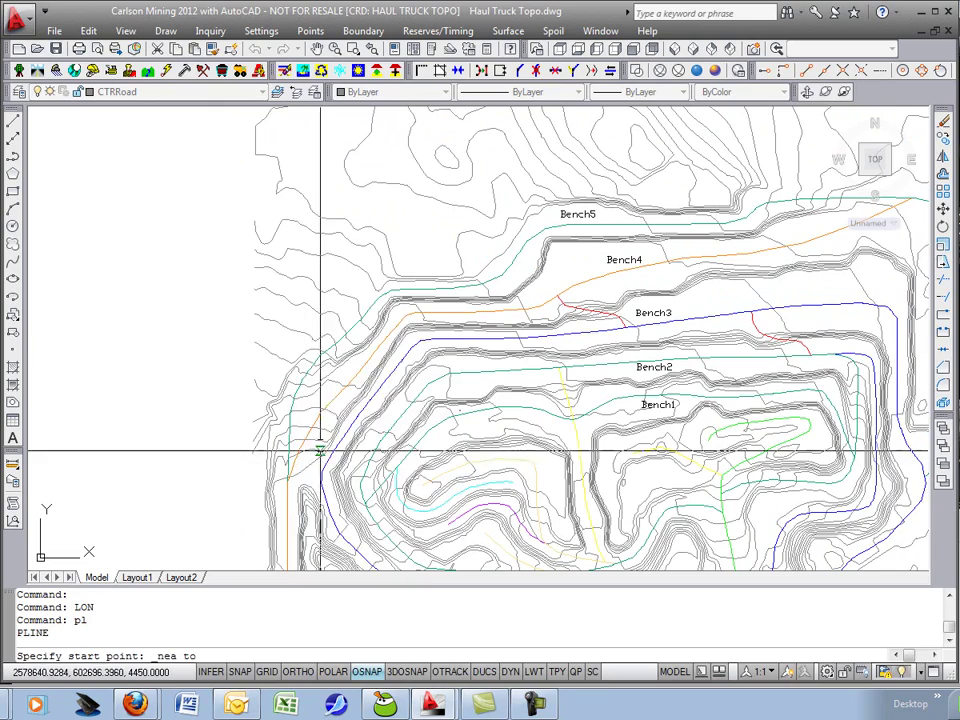
pyautogui.scroll(2, 314, 366)
pyautogui.scroll(1, 321, 343)
pyautogui.click(321, 343)
pyautogui.scroll(-4, 321, 343)
pyautogui.moveTo(350, 243); pyautogui.dragTo(368, 274, button='middle')
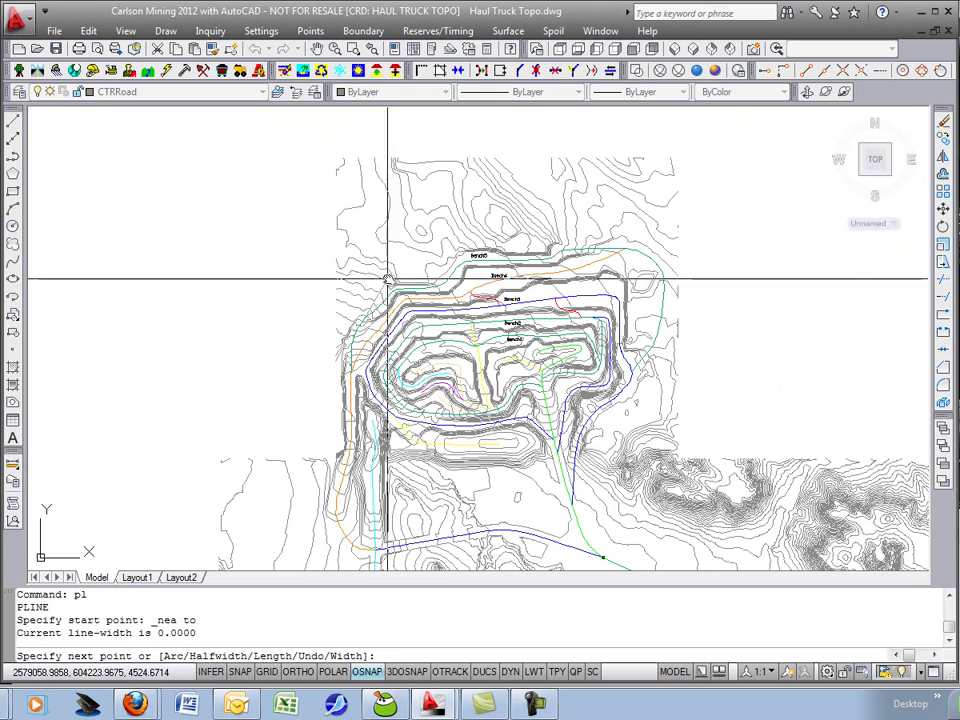
pyautogui.click(407, 253)
pyautogui.click(419, 235)
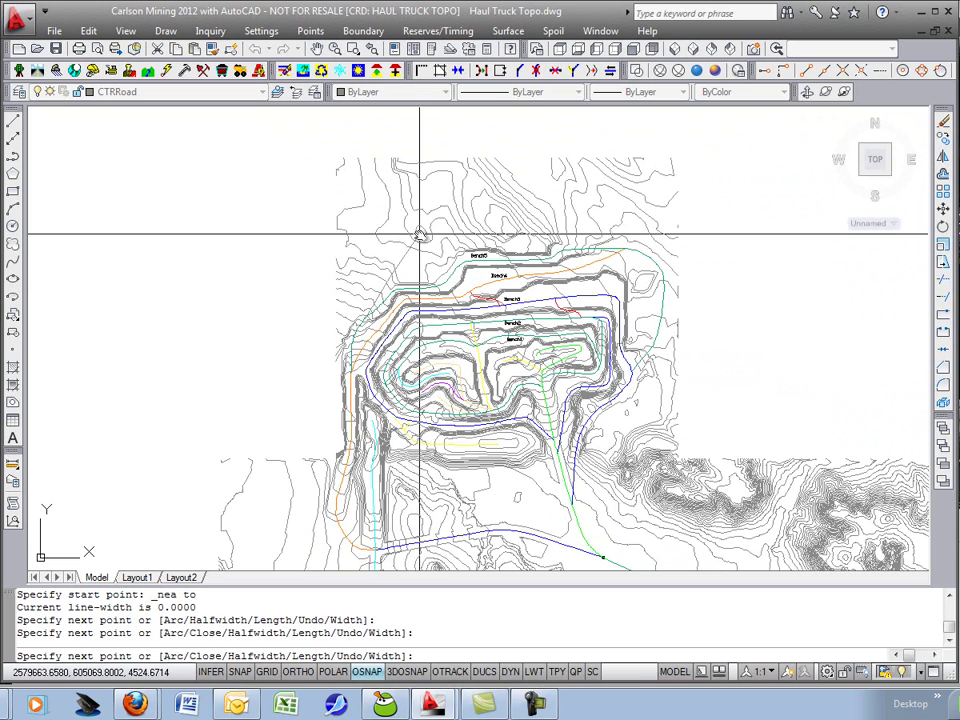
pyautogui.press('Return')
pyautogui.scroll(3, 422, 255)
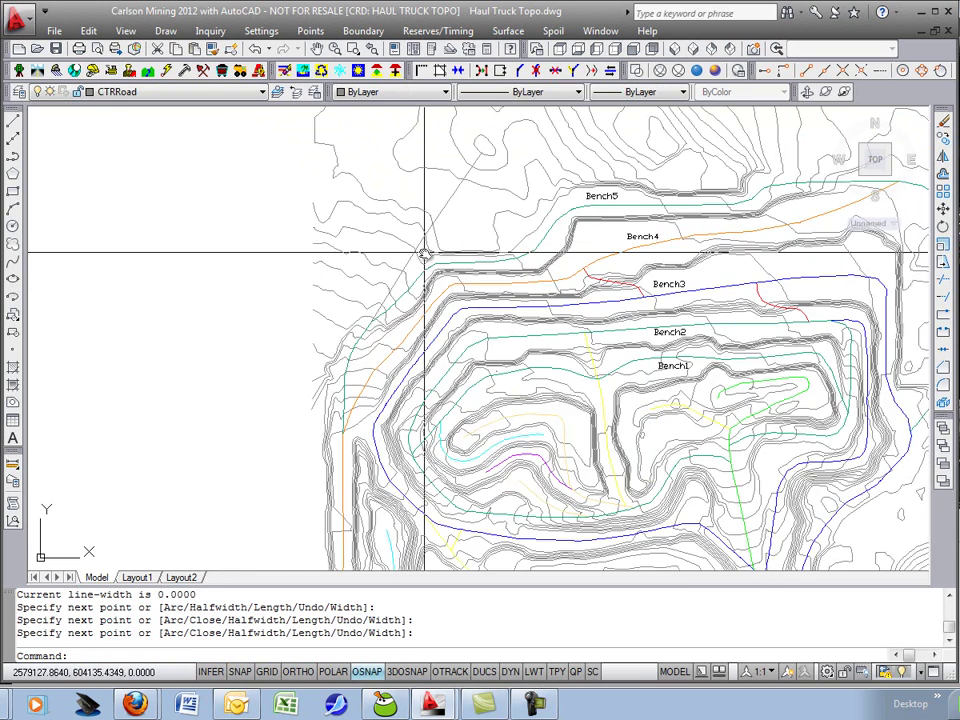
pyautogui.moveTo(458, 180); pyautogui.dragTo(444, 202, button='middle')
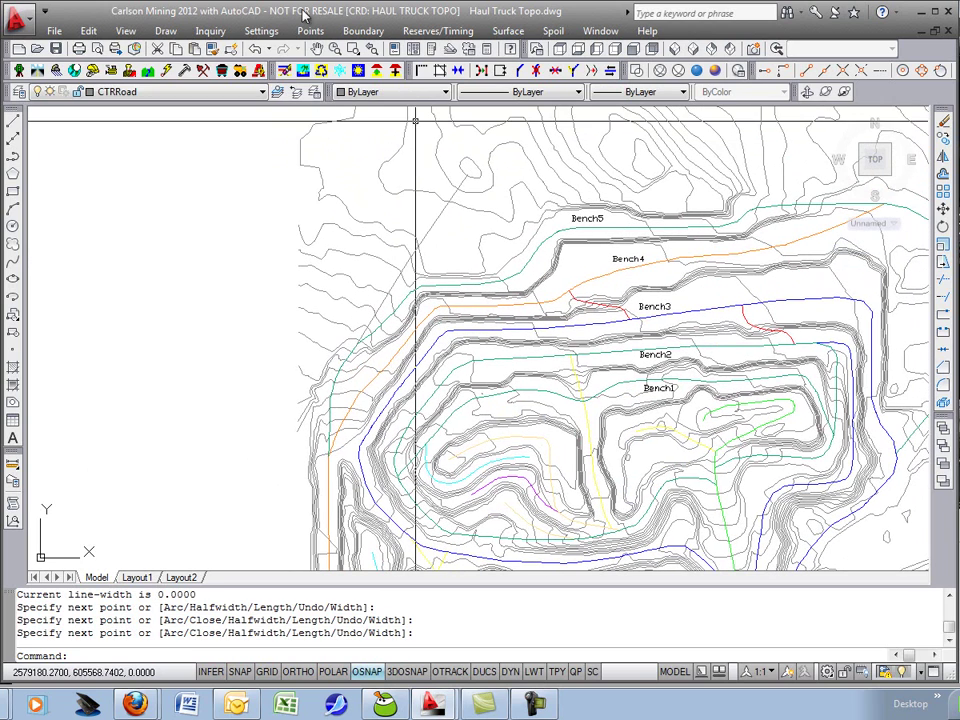
# - Drape the new road polyline onto the terrain TIN with 2D to 3D Polyline By Surface Model
pyautogui.click(36, 71)
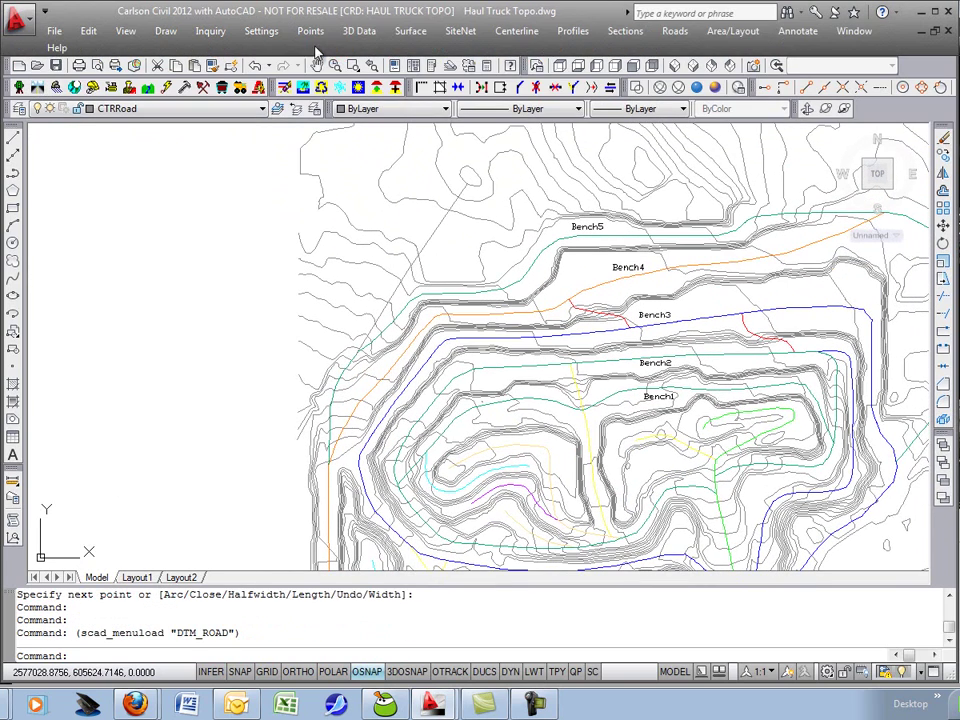
pyautogui.click(356, 34)
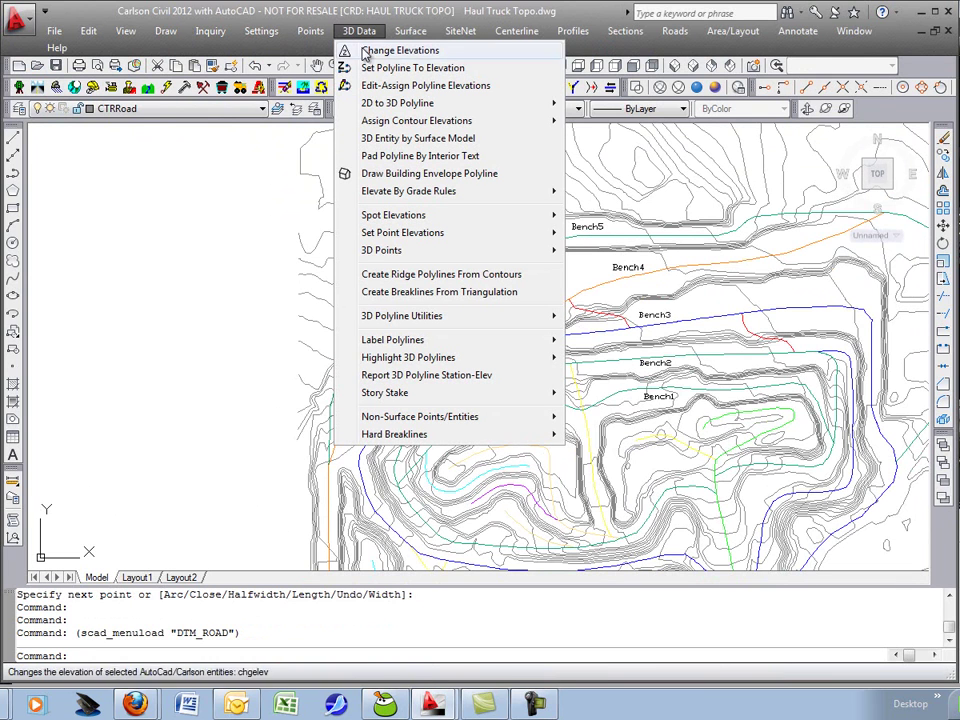
pyautogui.moveTo(406, 108)
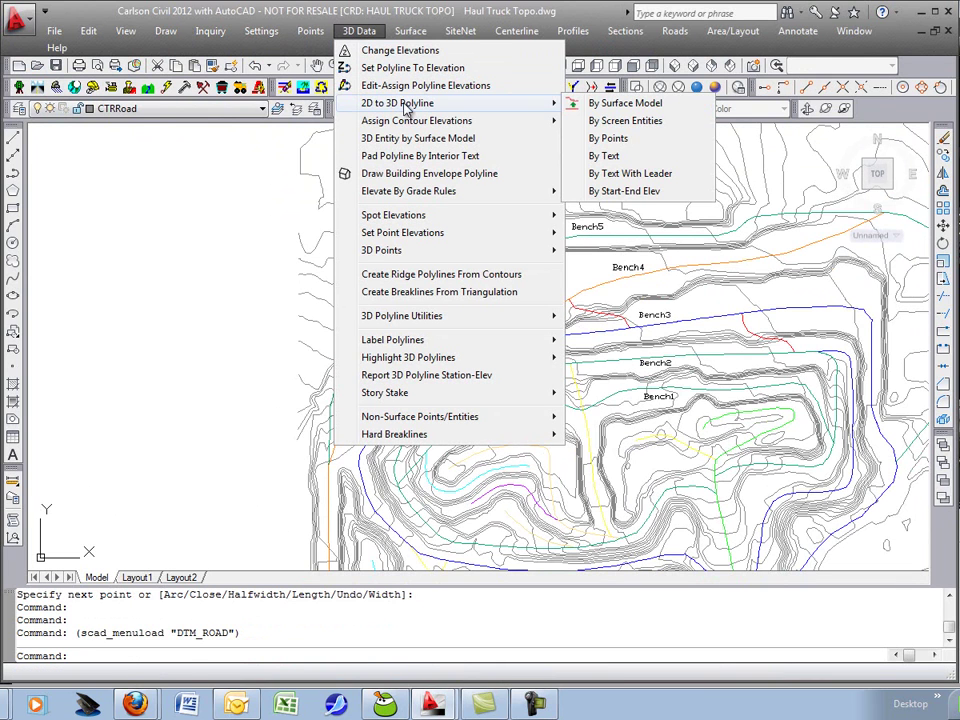
pyautogui.click(636, 104)
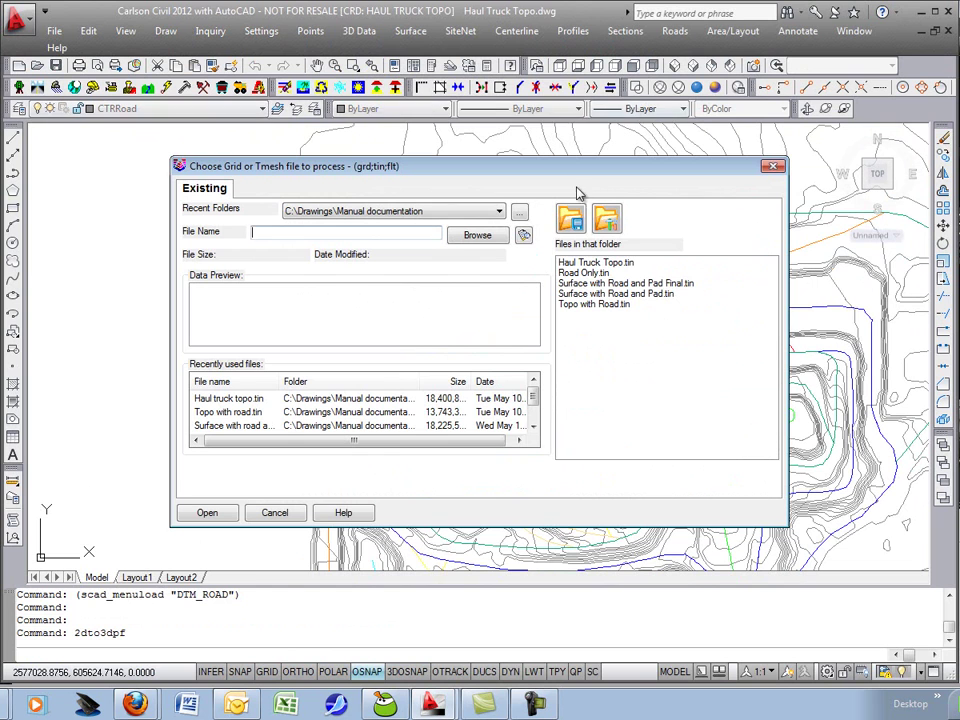
pyautogui.doubleClick(608, 263)
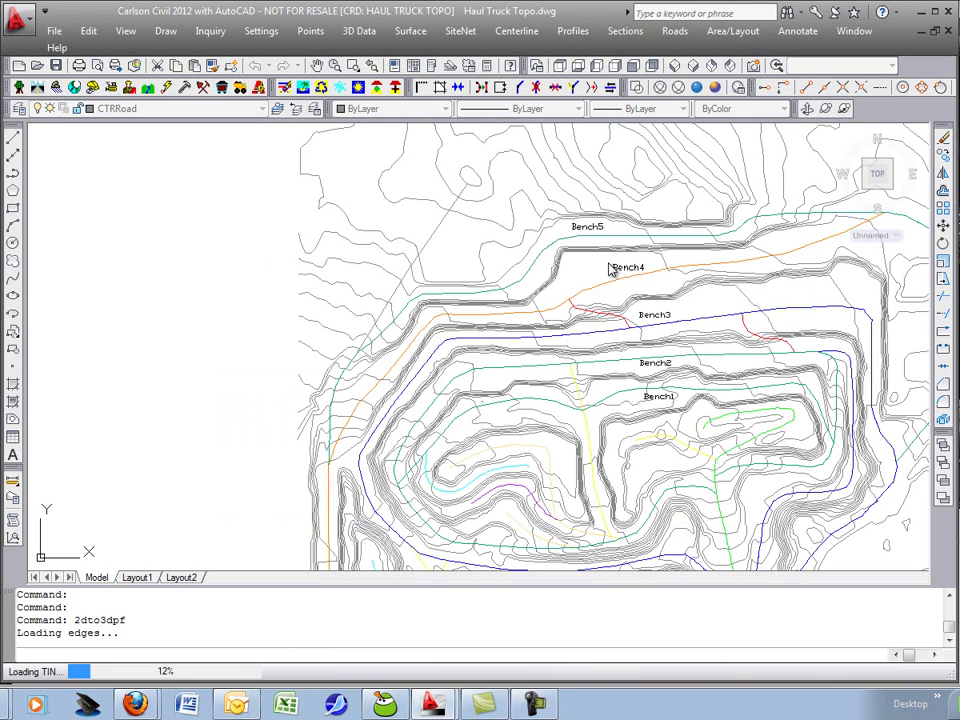
pyautogui.click(435, 236)
pyautogui.press('Return')
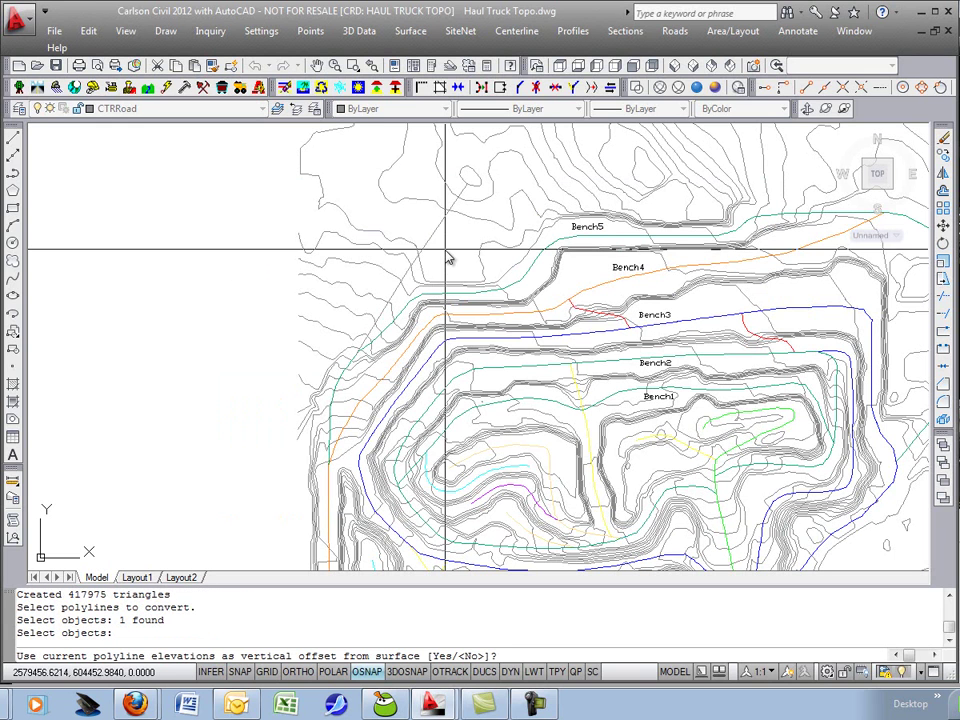
pyautogui.press('Return')
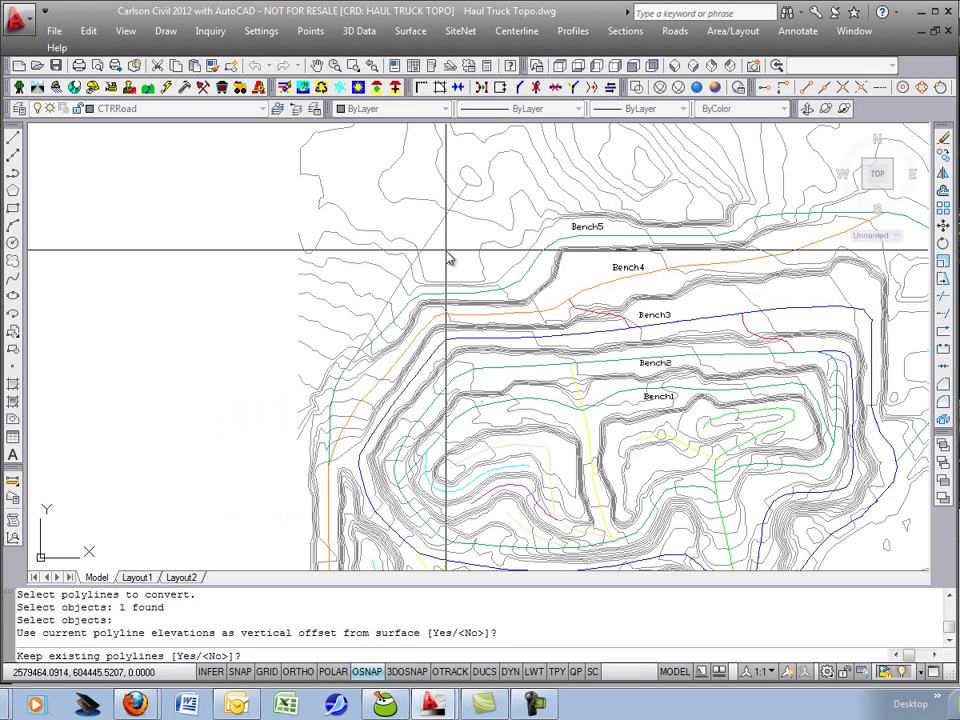
pyautogui.press('Return')
pyautogui.press('Return')
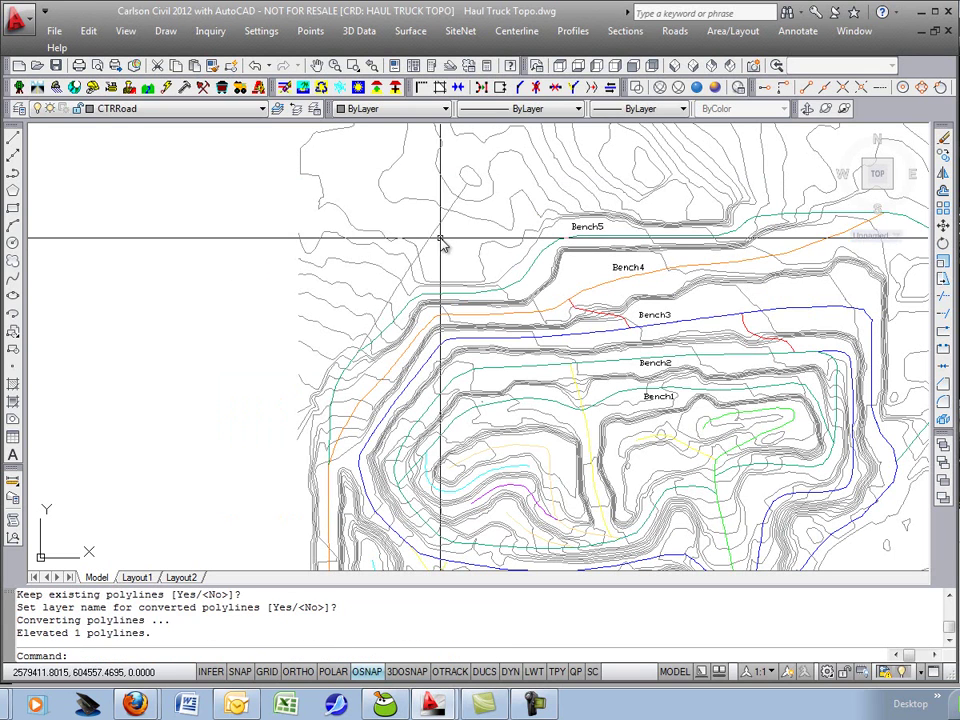
pyautogui.click(435, 232)
# - Move the 3D road polyline onto the Haul Road Centerlines layer
pyautogui.click(256, 110)
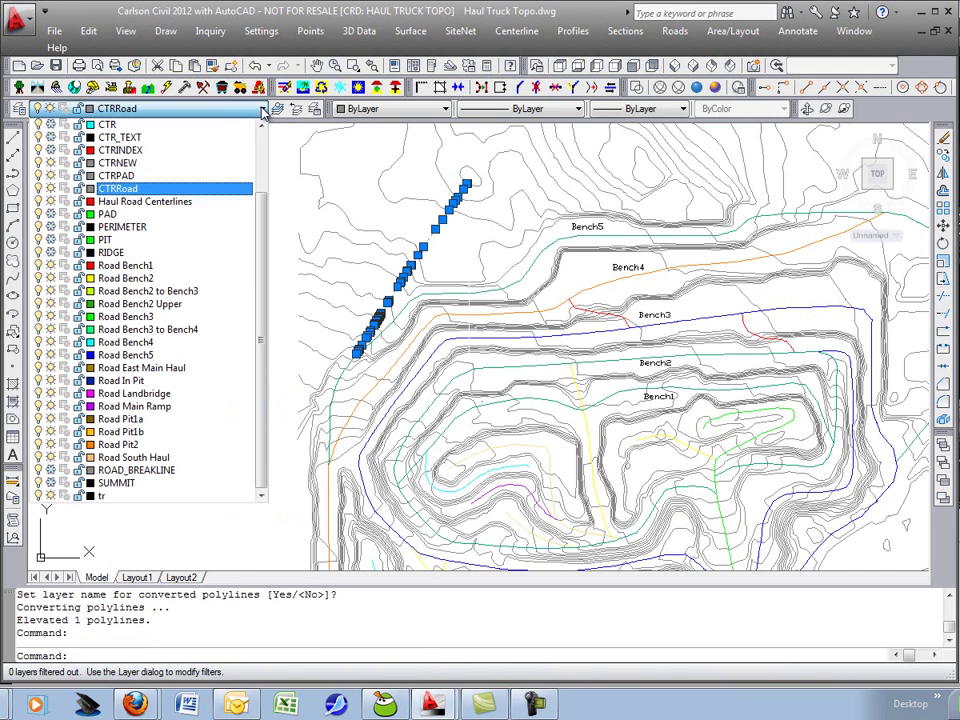
pyautogui.scroll(2, 266, 268)
pyautogui.click(175, 288)
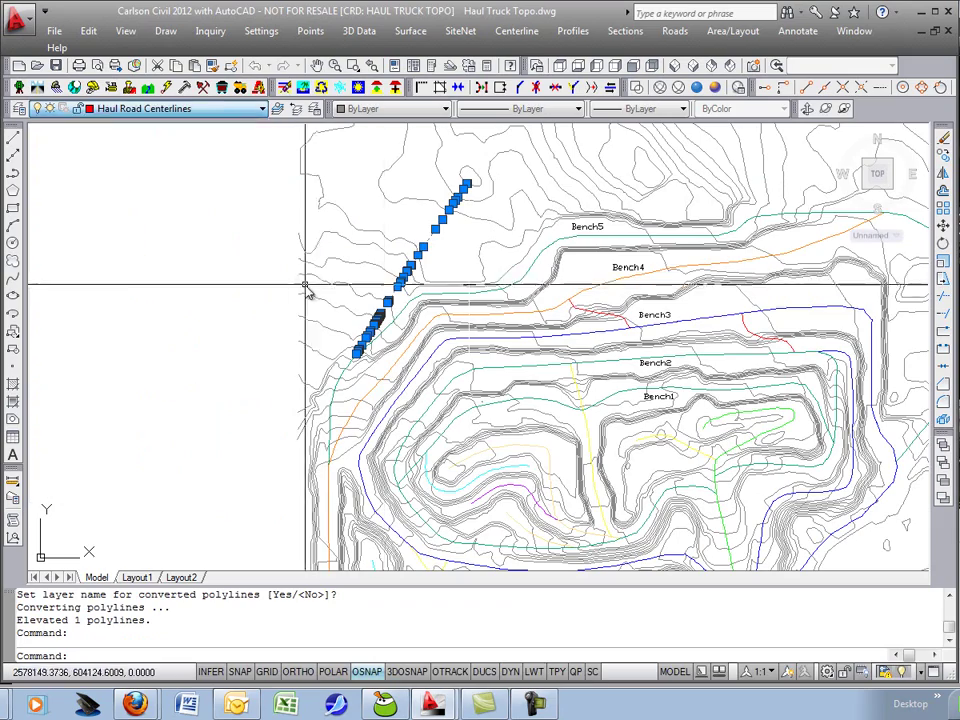
pyautogui.press('Escape')
# - Orbit the terrain to inspect the draped road, then return to Top view
pyautogui.moveTo(569, 231); pyautogui.dragTo(543, 225, button='middle')
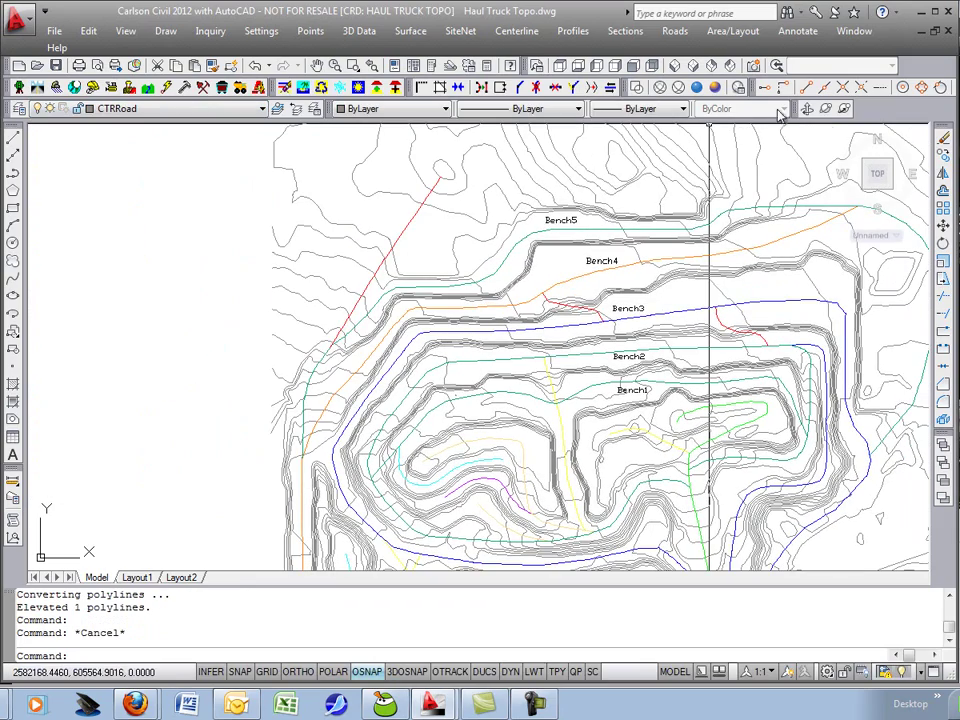
pyautogui.click(826, 110)
pyautogui.moveTo(525, 469)
pyautogui.mouseDown()
pyautogui.moveTo(484, 559)
pyautogui.moveTo(467, 409)
pyautogui.moveTo(485, 393)
pyautogui.moveTo(424, 384)
pyautogui.moveTo(421, 359)
pyautogui.mouseUp()
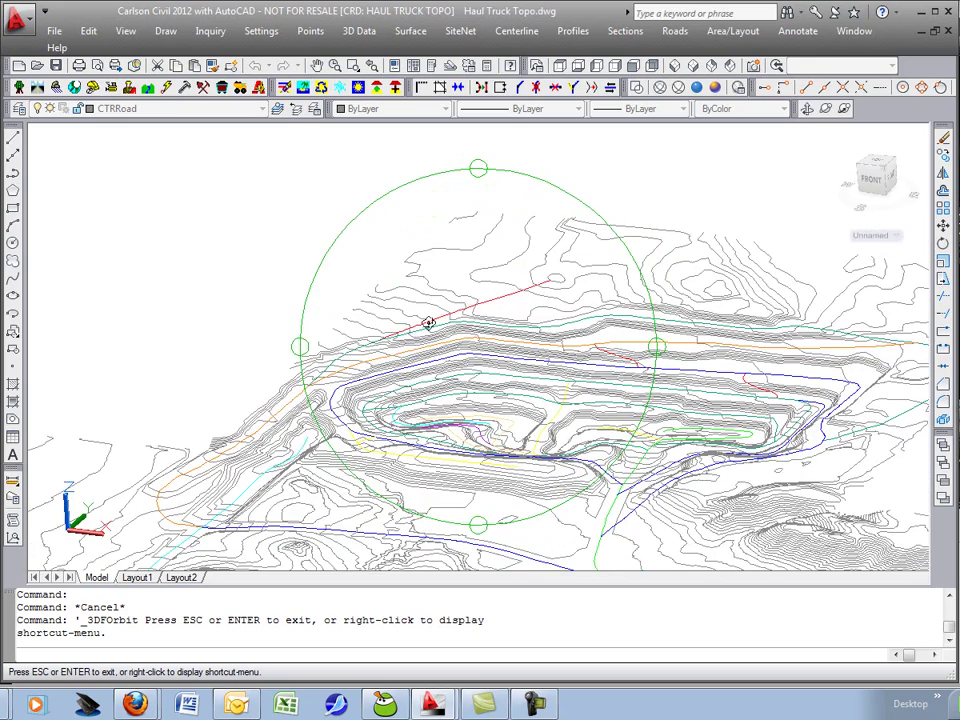
pyautogui.moveTo(480, 397); pyautogui.dragTo(531, 414)
pyautogui.rightClick(530, 367)
pyautogui.click(566, 379)
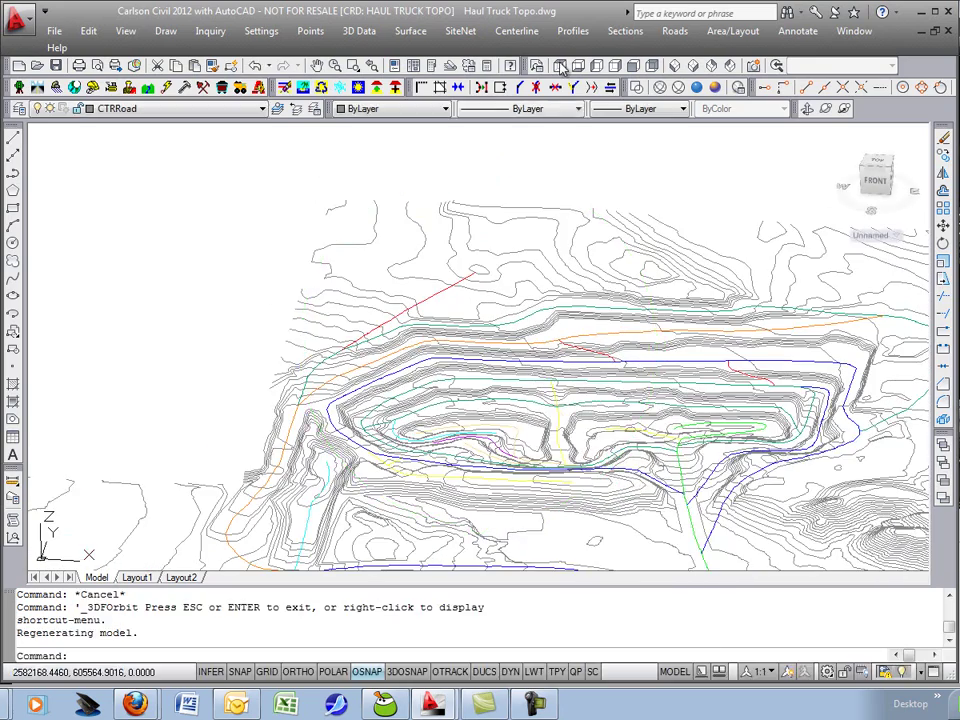
pyautogui.click(558, 65)
# - Load the existing haul road lines into the Haul Road Manager by window selection
pyautogui.click(238, 89)
pyautogui.click(438, 31)
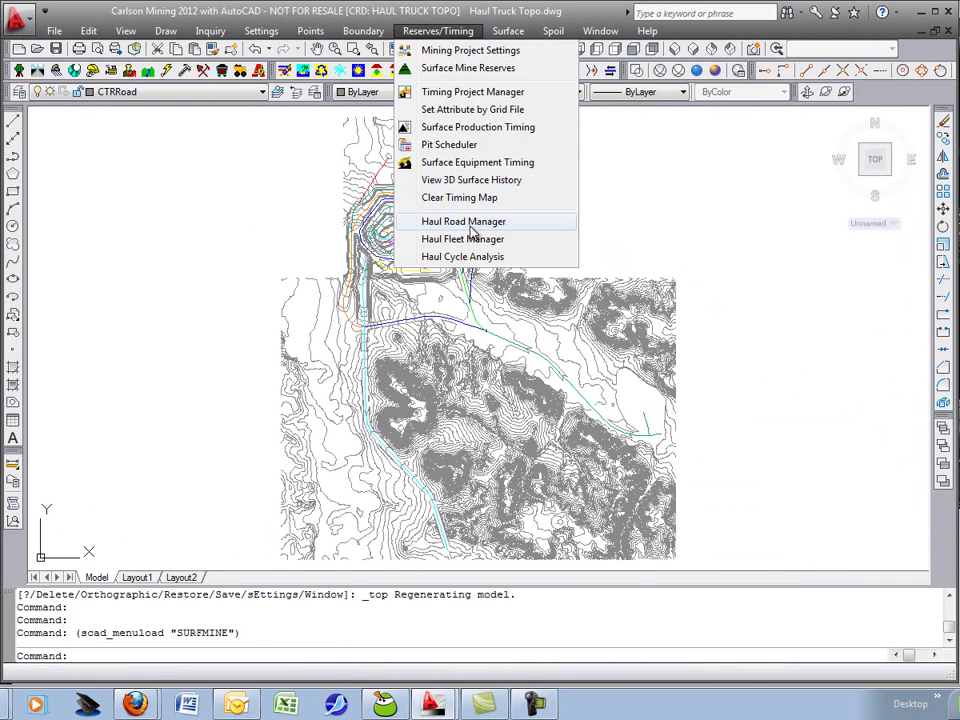
pyautogui.click(463, 221)
pyautogui.scroll(-2, 614, 180)
pyautogui.click(718, 131)
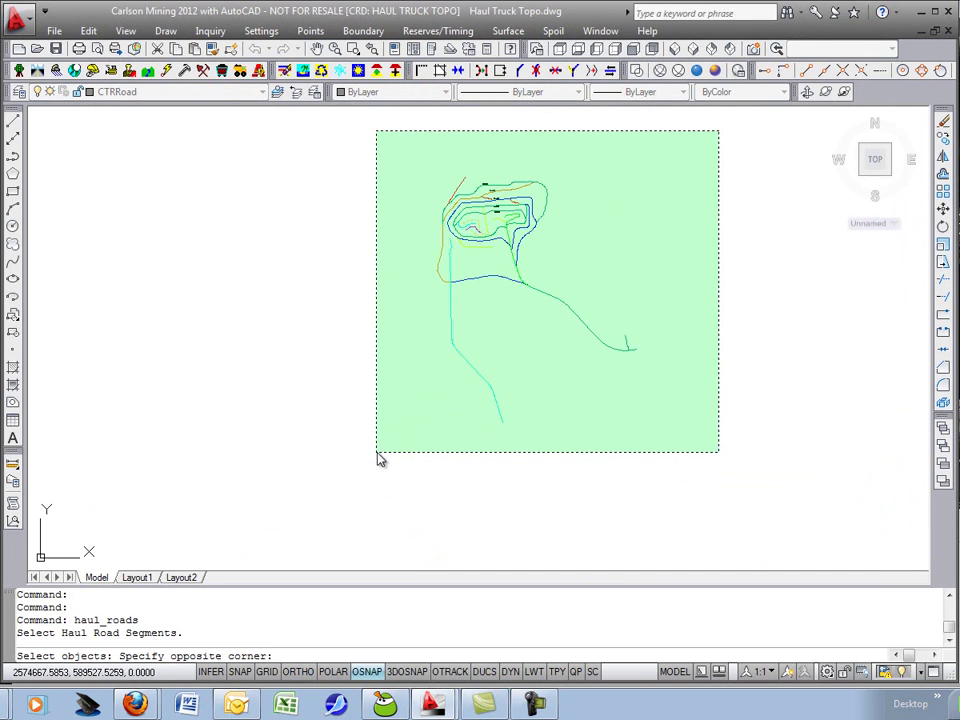
pyautogui.click(468, 430)
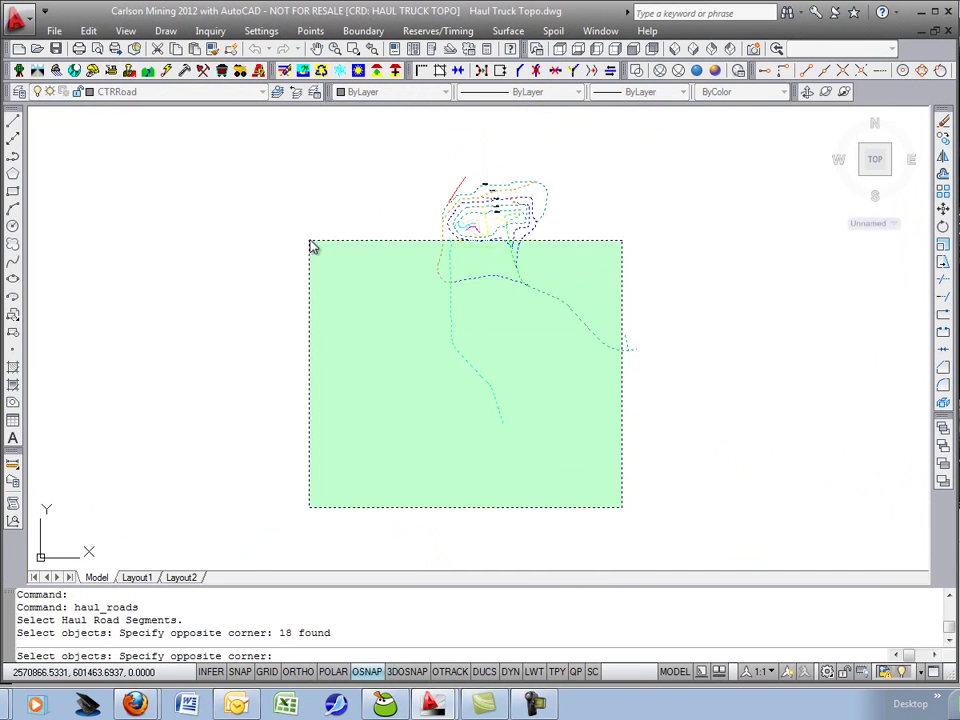
pyautogui.click(316, 232)
pyautogui.press('Return')
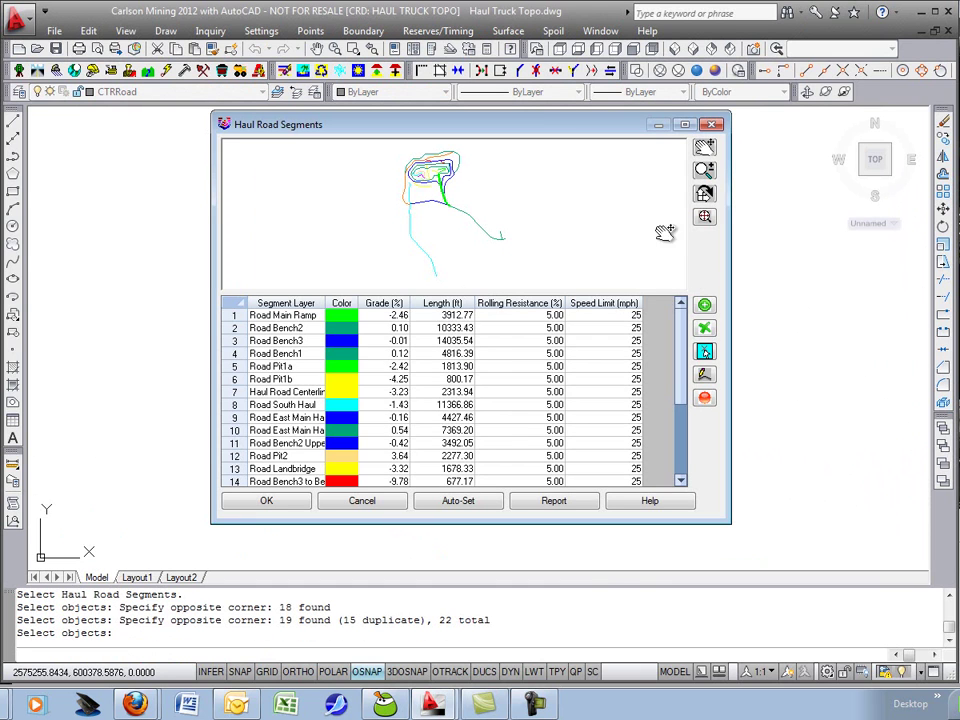
# - Add the new centerline polyline as segment 23 and select its row
pyautogui.click(706, 306)
pyautogui.click(462, 186)
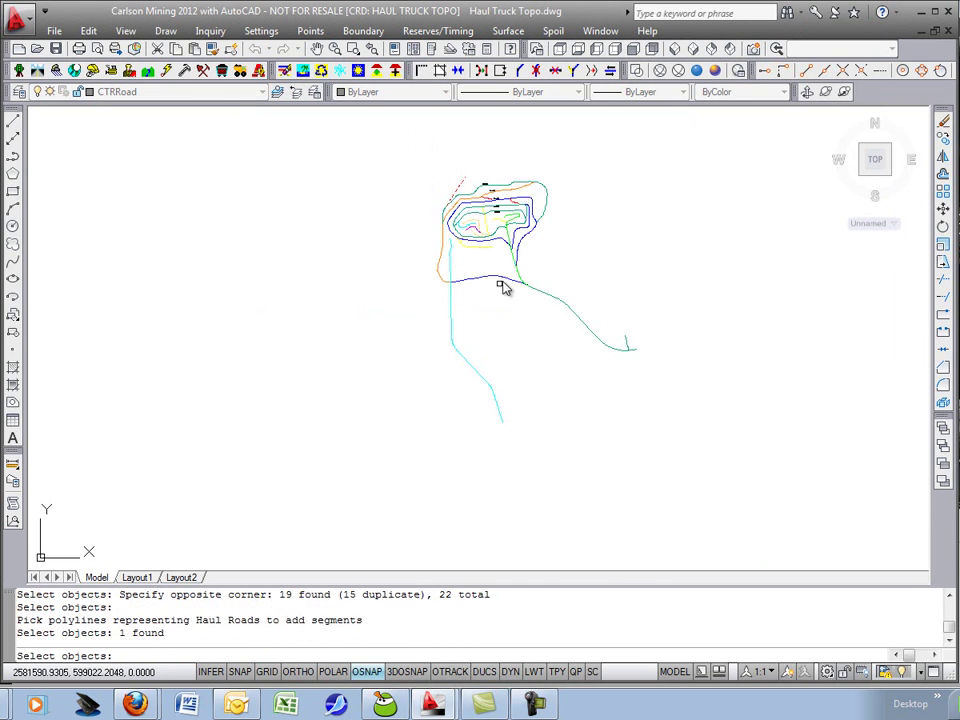
pyautogui.press('Return')
pyautogui.scroll(3, 415, 152)
pyautogui.moveTo(415, 152); pyautogui.dragTo(411, 184)
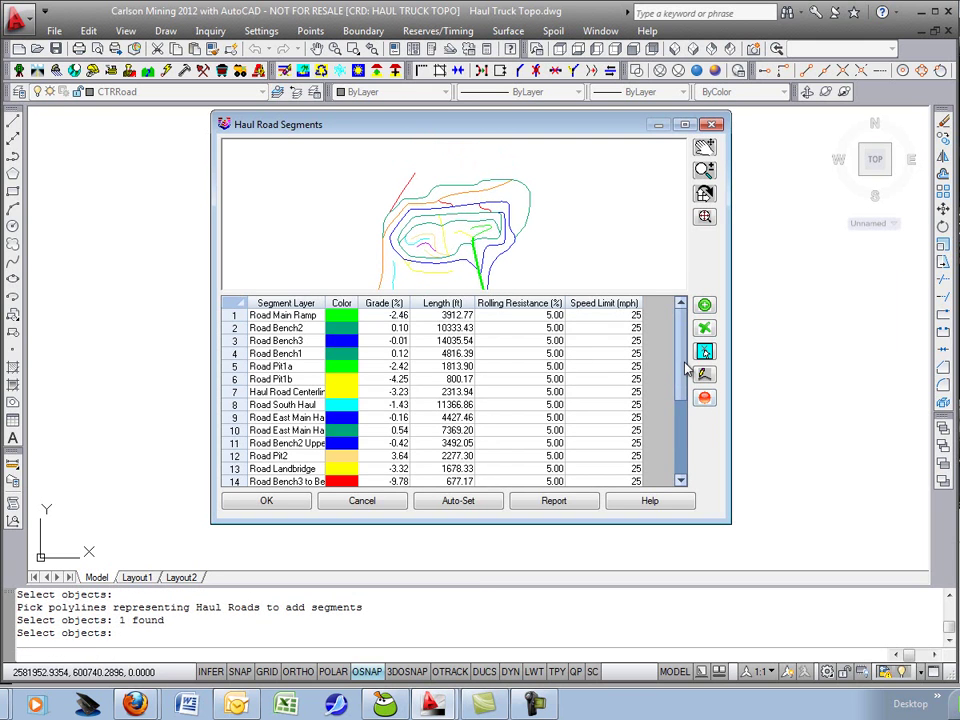
pyautogui.scroll(-4, 300, 472)
pyautogui.click(287, 469)
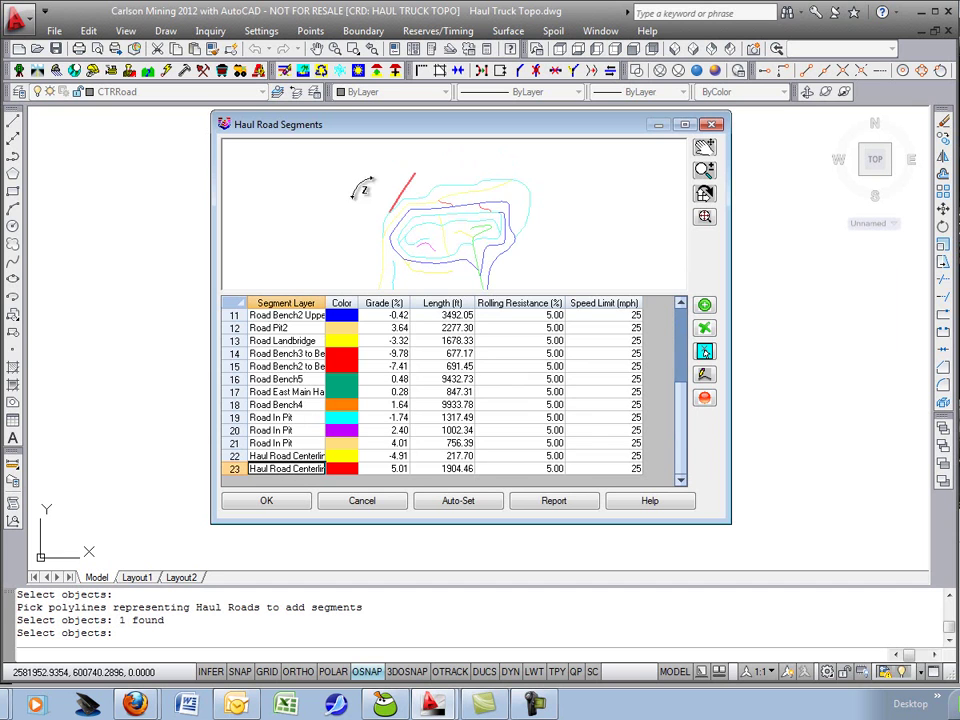
# - Set up a segment report containing all available fields
pyautogui.click(527, 505)
pyautogui.moveTo(240, 177); pyautogui.dragTo(330, 279)
pyautogui.click(448, 224)
# - Display and scroll the 23-segment Haul Segments Report, then exit the report and formatter
pyautogui.click(246, 447)
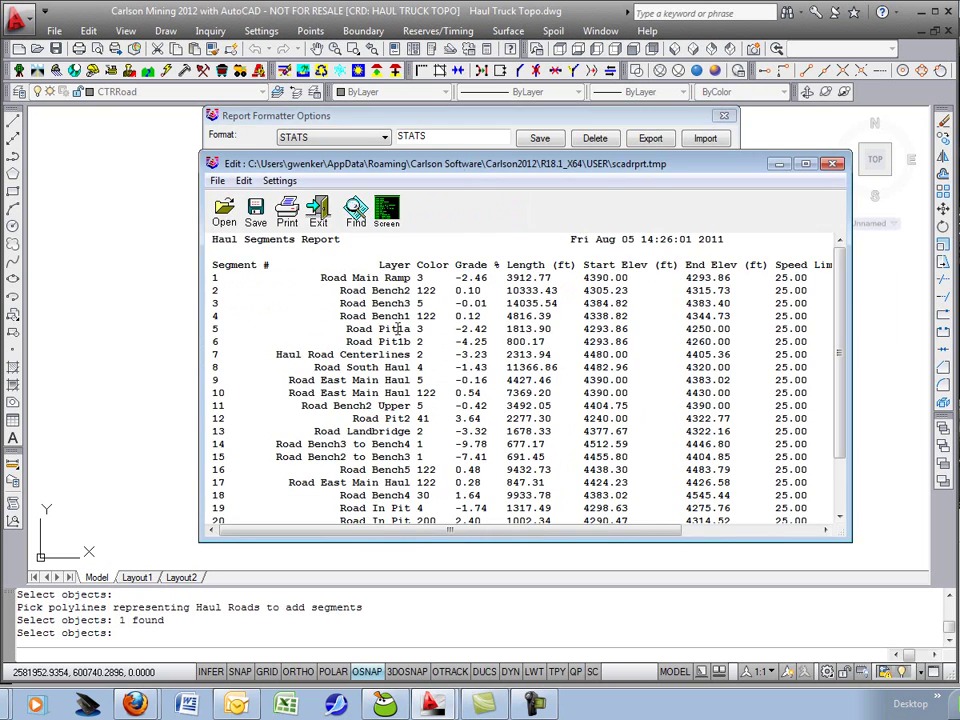
pyautogui.scroll(-2, 350, 262)
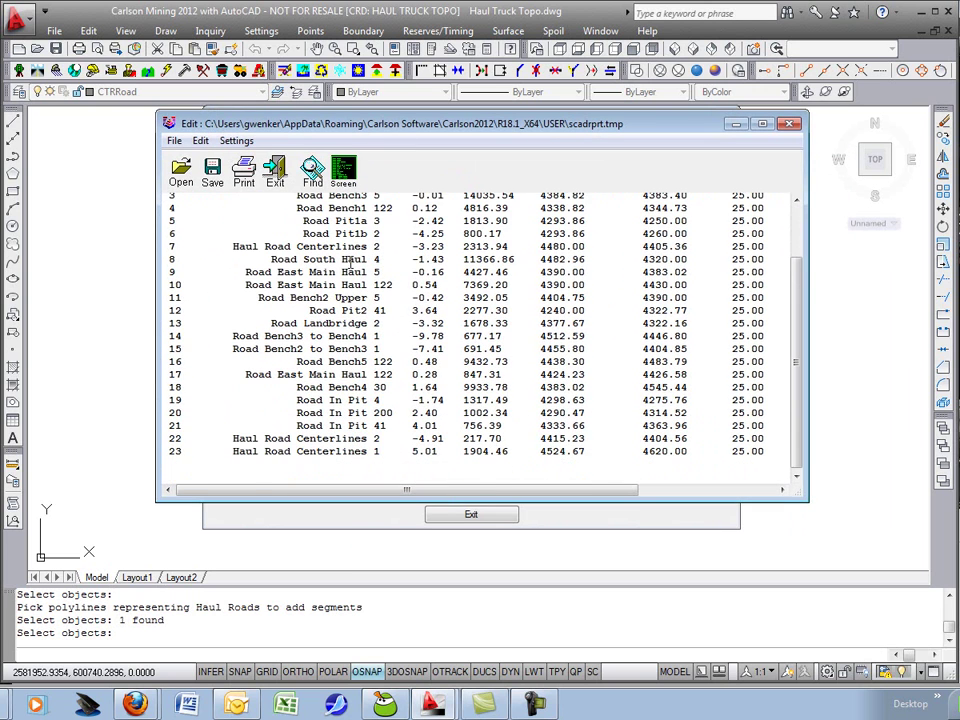
pyautogui.scroll(3, 209, 238)
pyautogui.scroll(-3, 230, 248)
pyautogui.scroll(3, 465, 318)
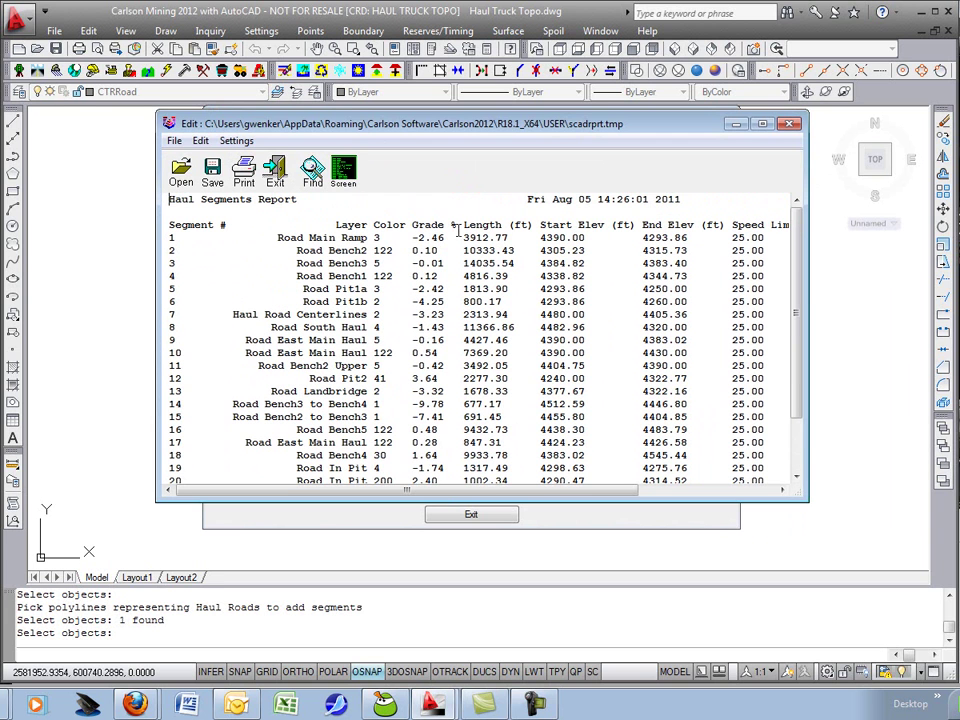
pyautogui.moveTo(473, 399); pyautogui.dragTo(473, 414)
pyautogui.click(367, 314)
pyautogui.scroll(-2, 367, 314)
pyautogui.click(276, 172)
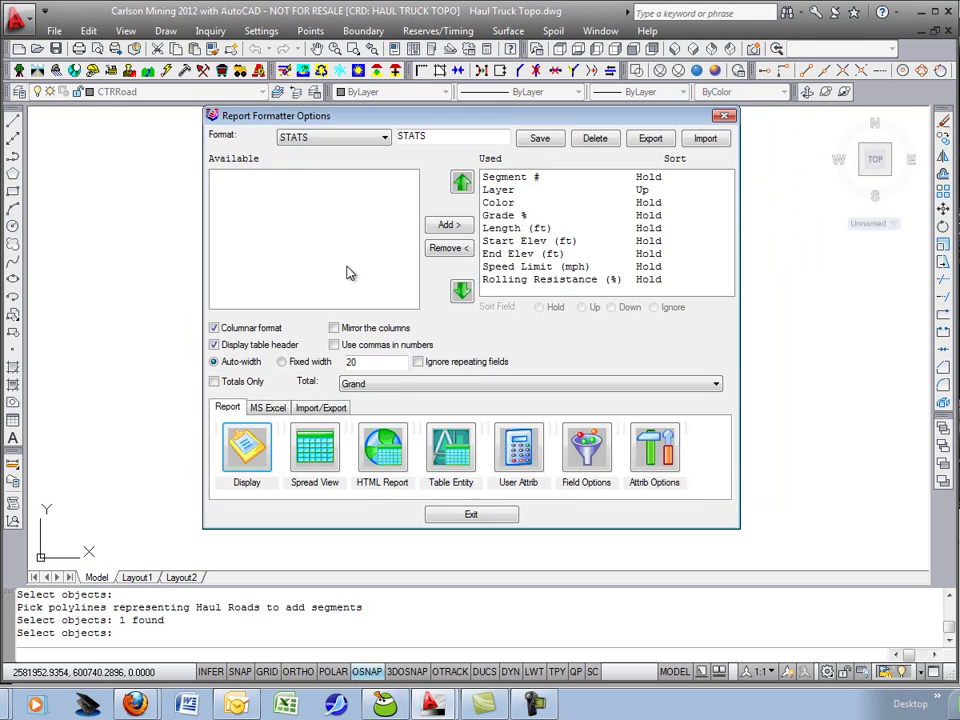
pyautogui.click(495, 515)
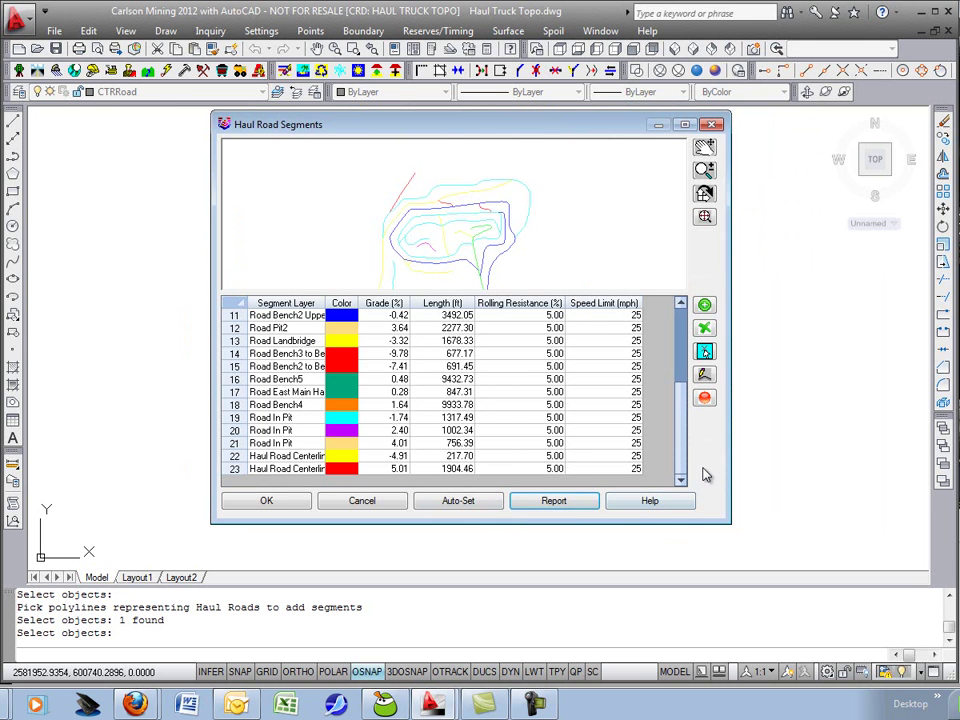
# - Add a new haul road delay point named '4 way stop'
pyautogui.click(705, 399)
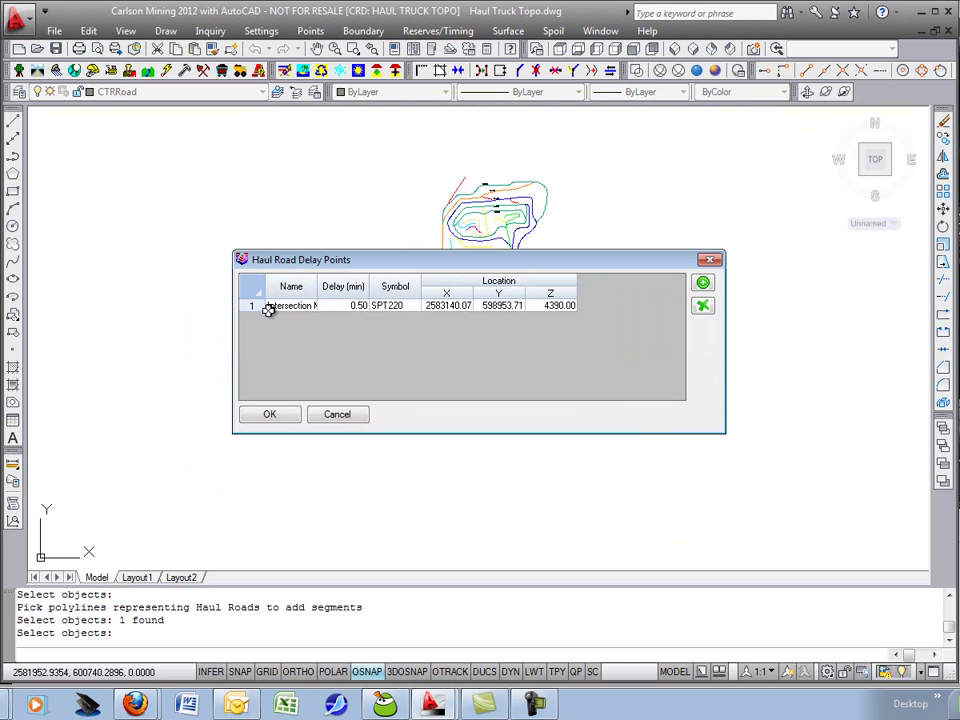
pyautogui.moveTo(344, 265); pyautogui.dragTo(342, 391)
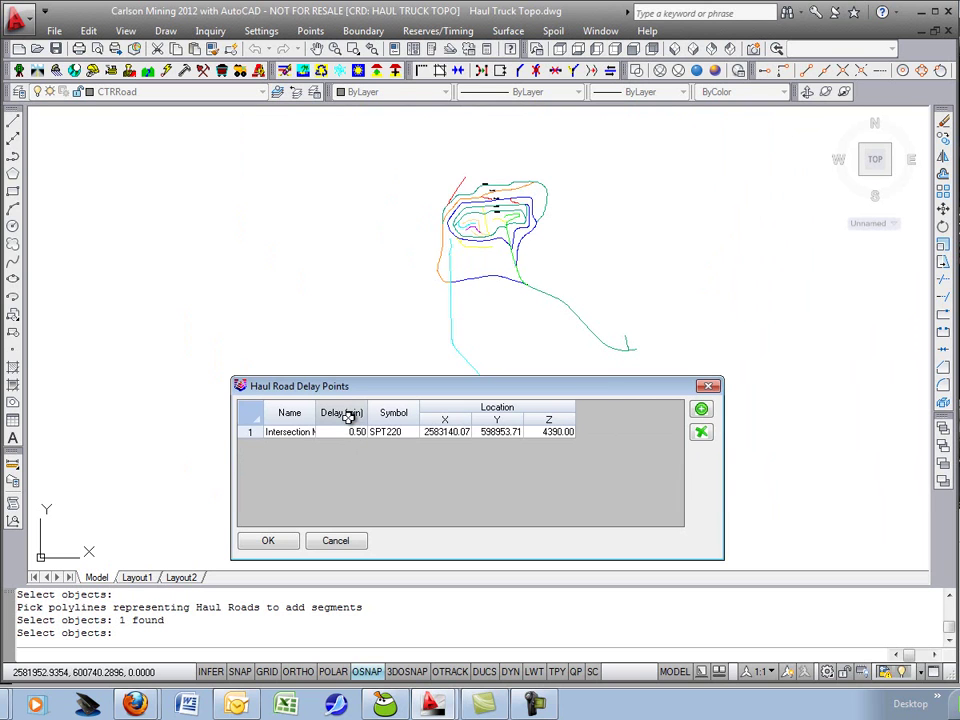
pyautogui.click(701, 410)
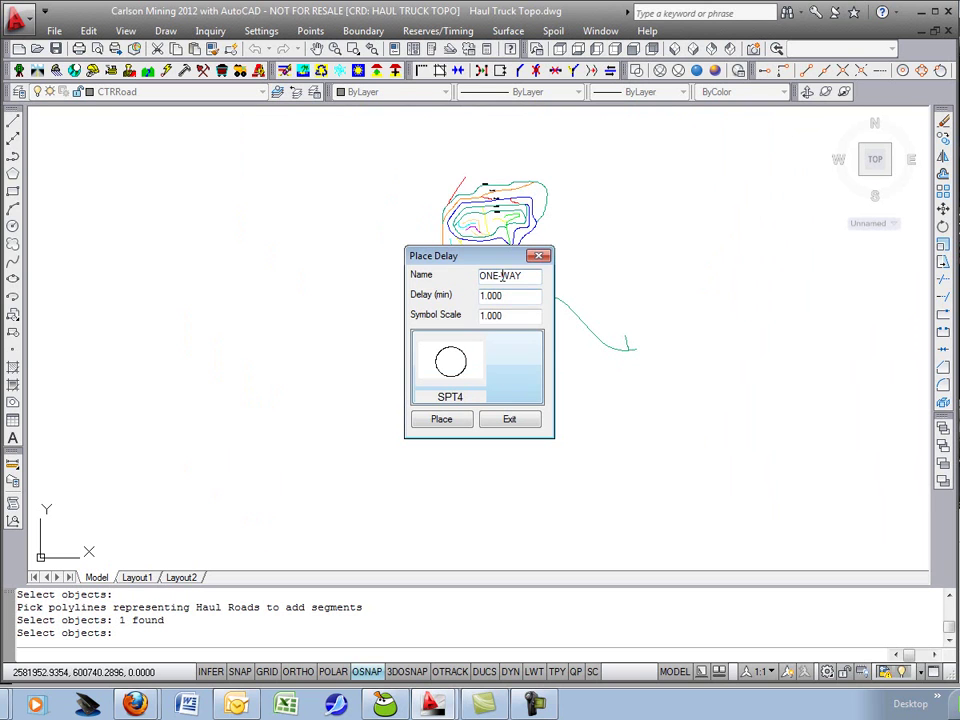
pyautogui.write('4 way stop')
# - Place the '4 way stop' delay at the road junction and edit its 1-minute delay time
pyautogui.click(455, 420)
pyautogui.scroll(7, 455, 297)
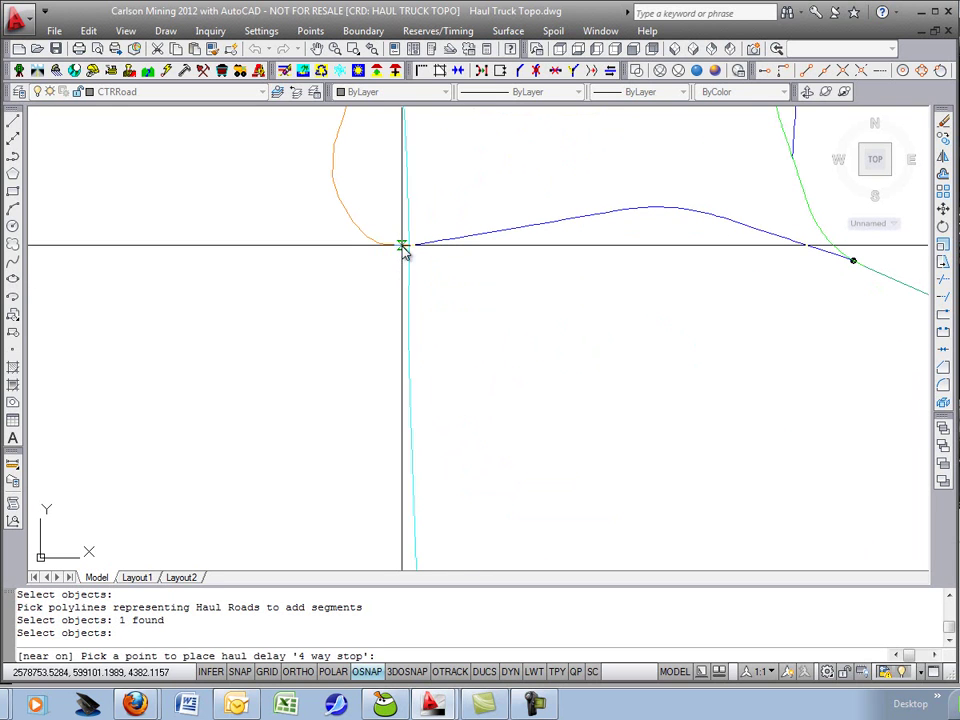
pyautogui.click(411, 253)
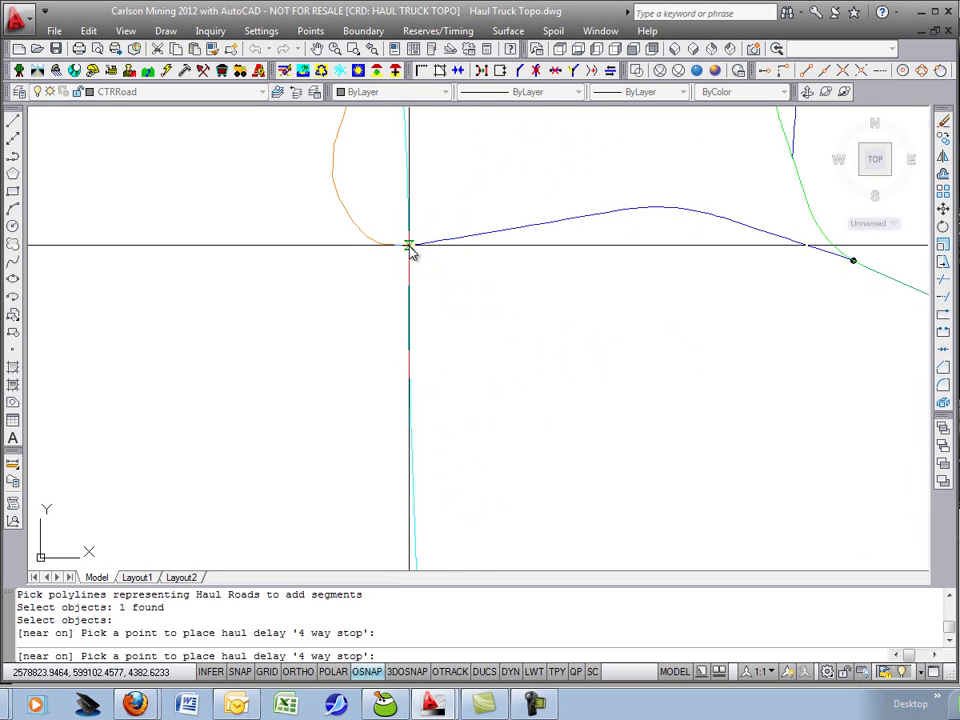
pyautogui.rightClick(411, 253)
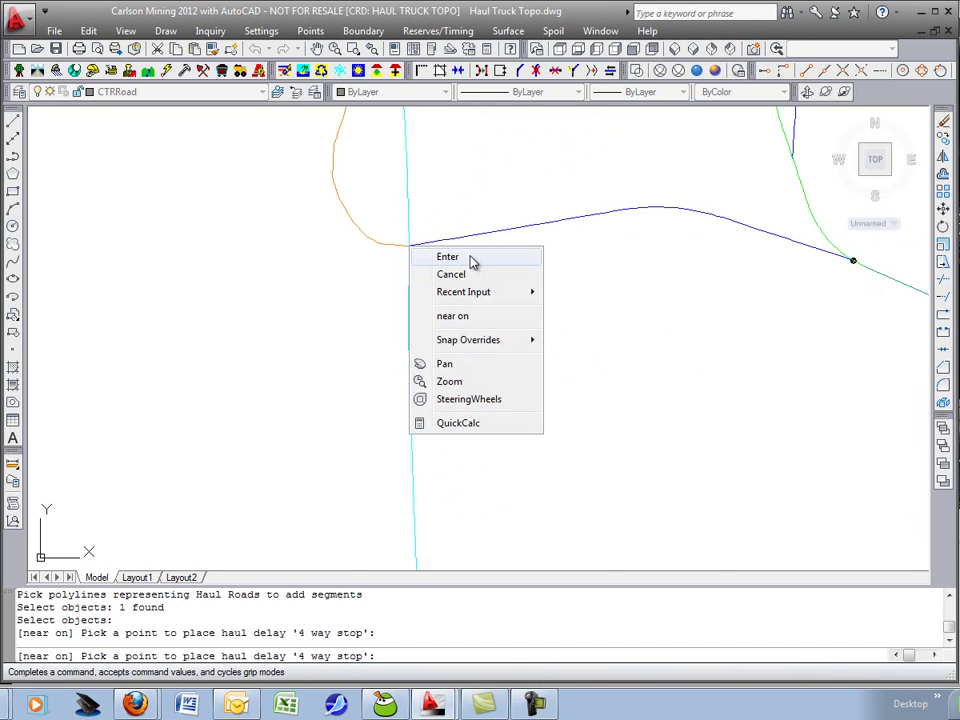
pyautogui.click(473, 258)
pyautogui.click(518, 423)
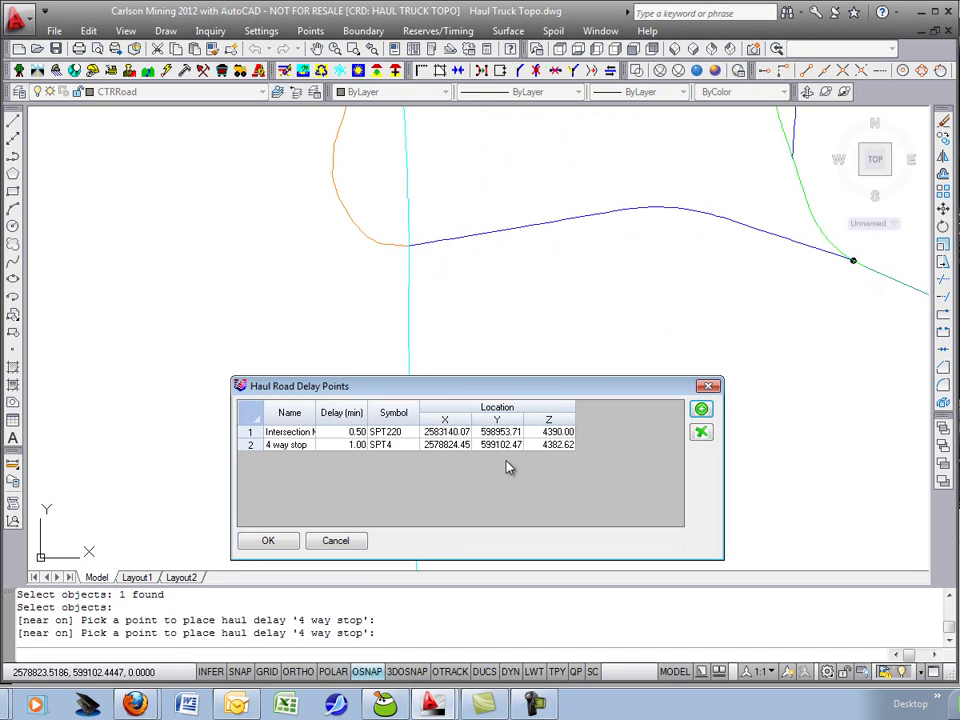
pyautogui.click(345, 443)
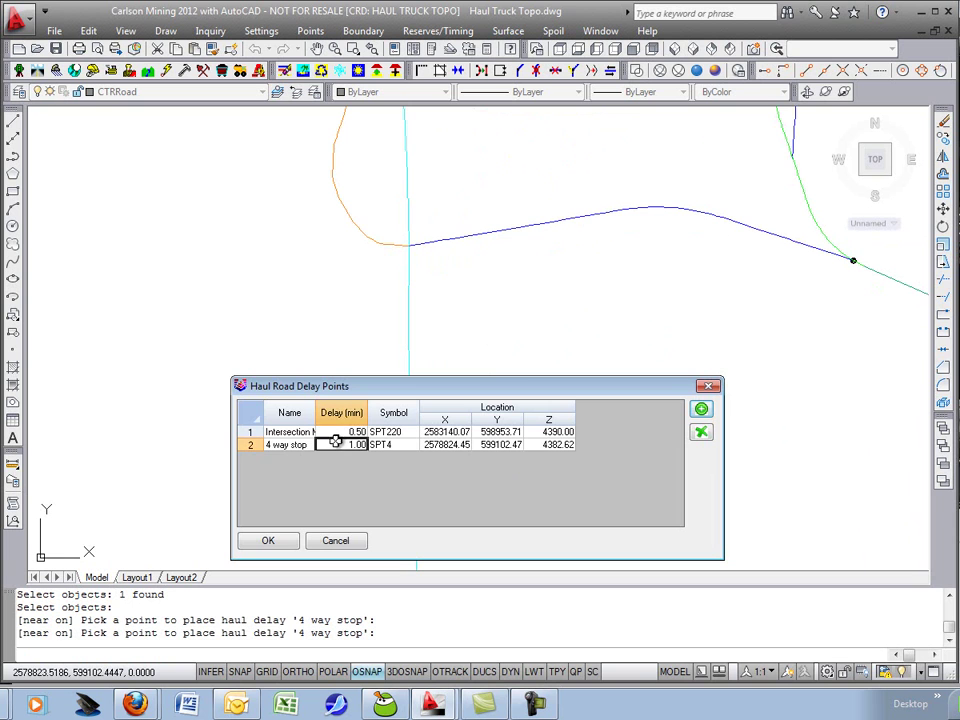
# - Accept the delay points and haul road segments to return to the drawing
pyautogui.click(268, 540)
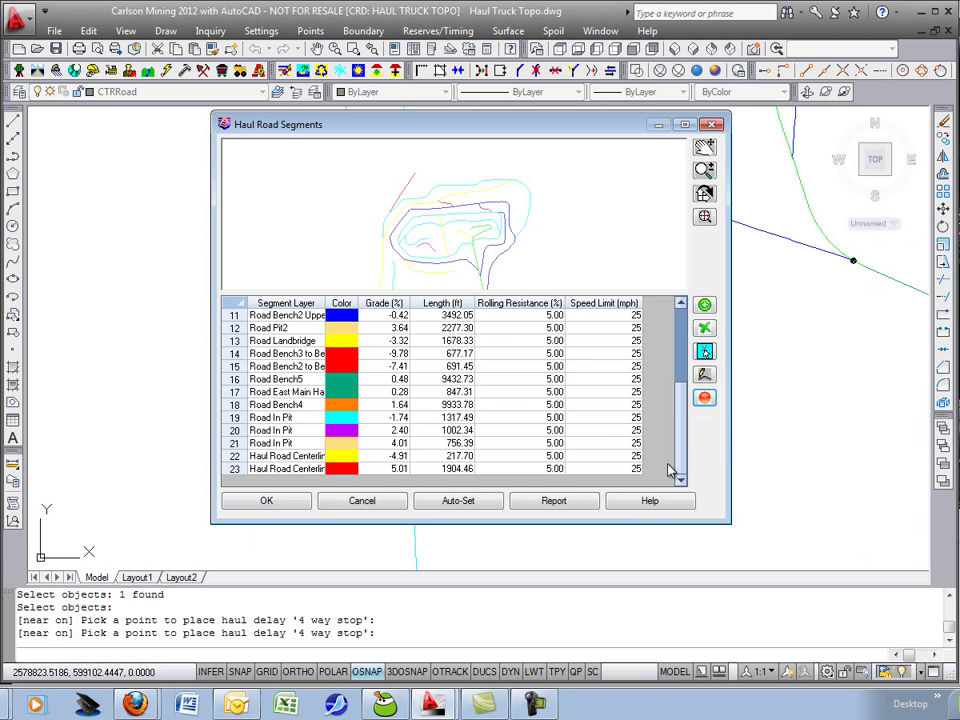
pyautogui.click(290, 503)
pyautogui.scroll(5, 396, 249)
pyautogui.scroll(4, 397, 251)
pyautogui.scroll(3, 437, 257)
pyautogui.scroll(2, 401, 250)
# - Move the 4 way stop delay symbol by its grip onto the road junction
pyautogui.click(401, 250)
pyautogui.click(379, 243)
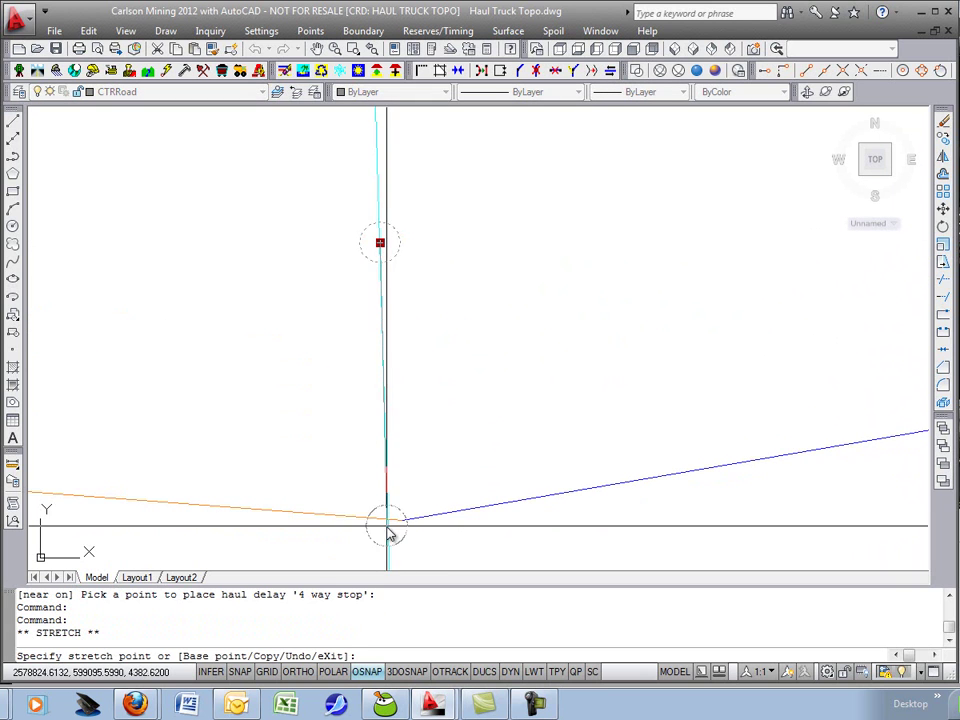
pyautogui.click(388, 517)
pyautogui.scroll(-5, 523, 420)
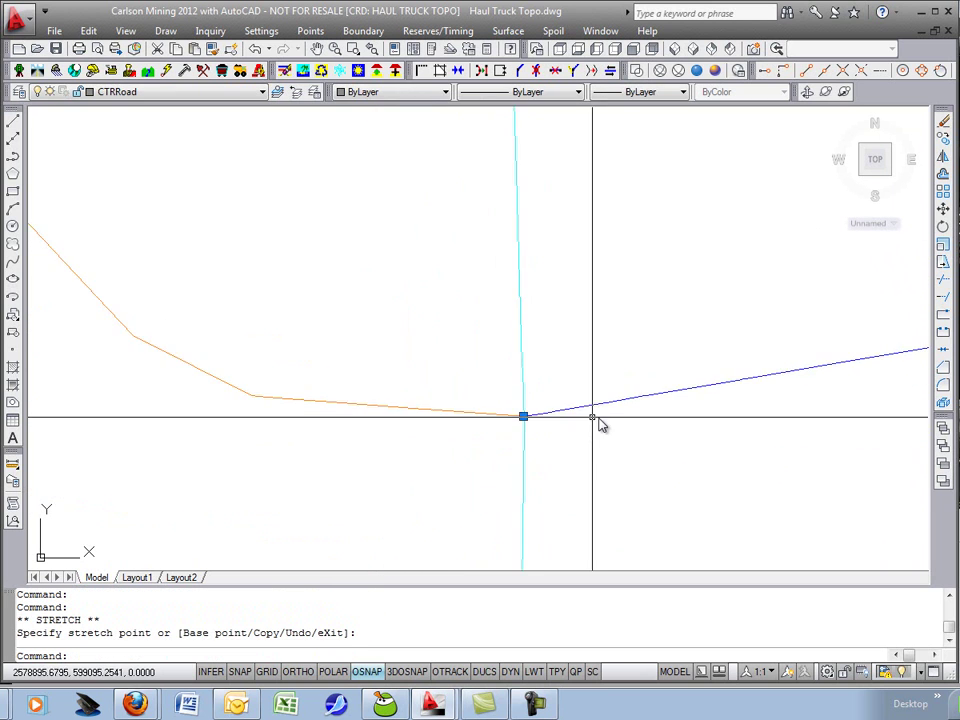
pyautogui.scroll(-6, 709, 480)
pyautogui.moveTo(709, 480); pyautogui.dragTo(485, 274, button='middle')
pyautogui.press('Escape')
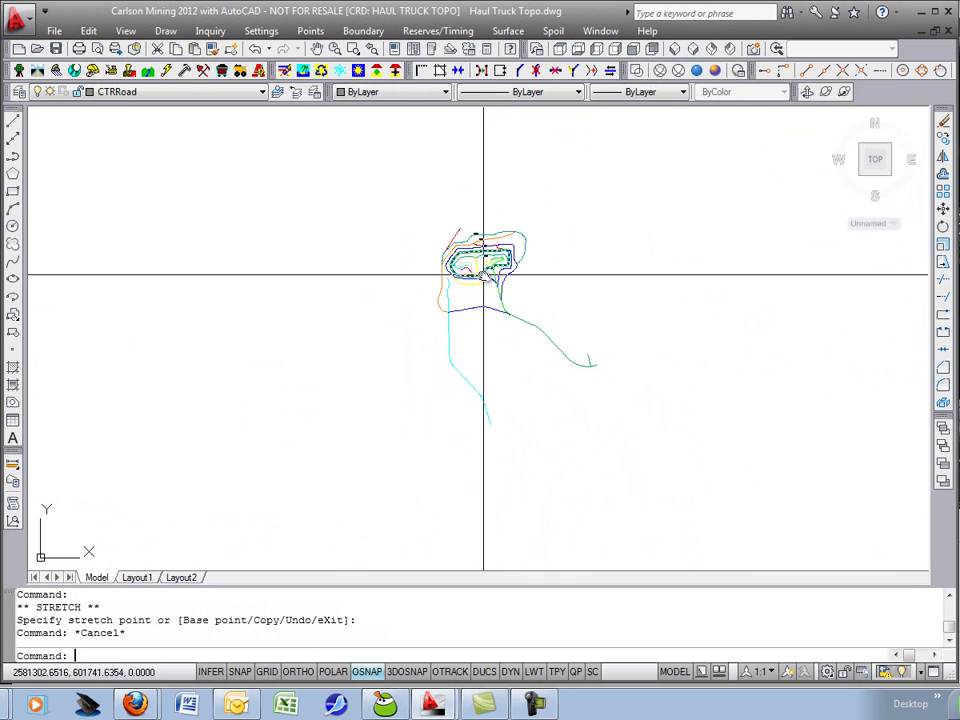
# - Open the Haul Fleet Manager and view CAT_797F's resistance data and 400-ton capacity
pyautogui.click(424, 33)
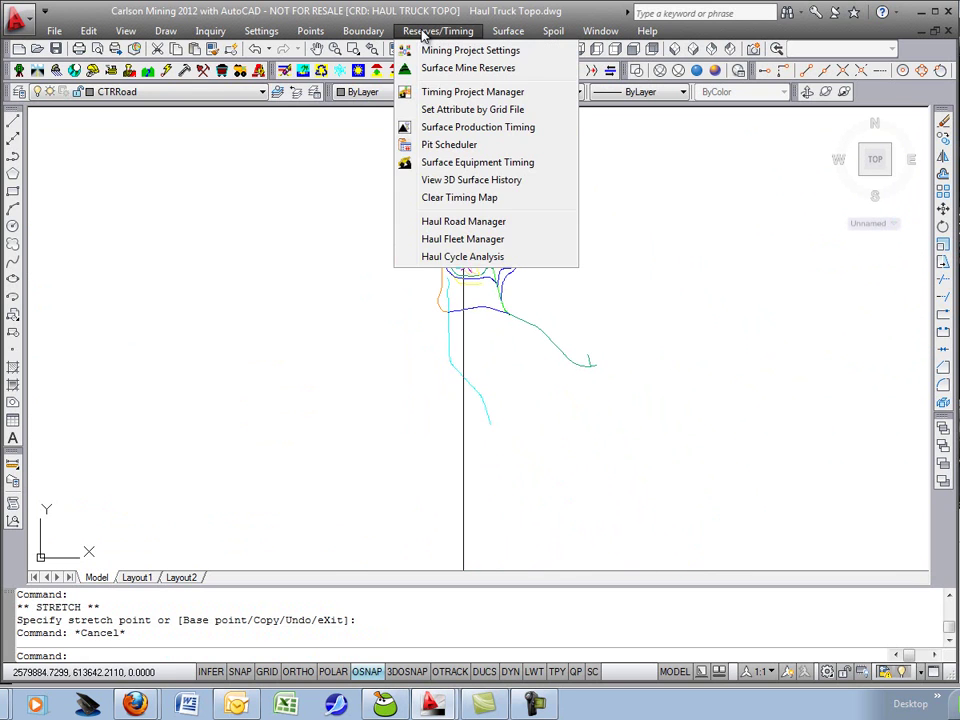
pyautogui.click(484, 243)
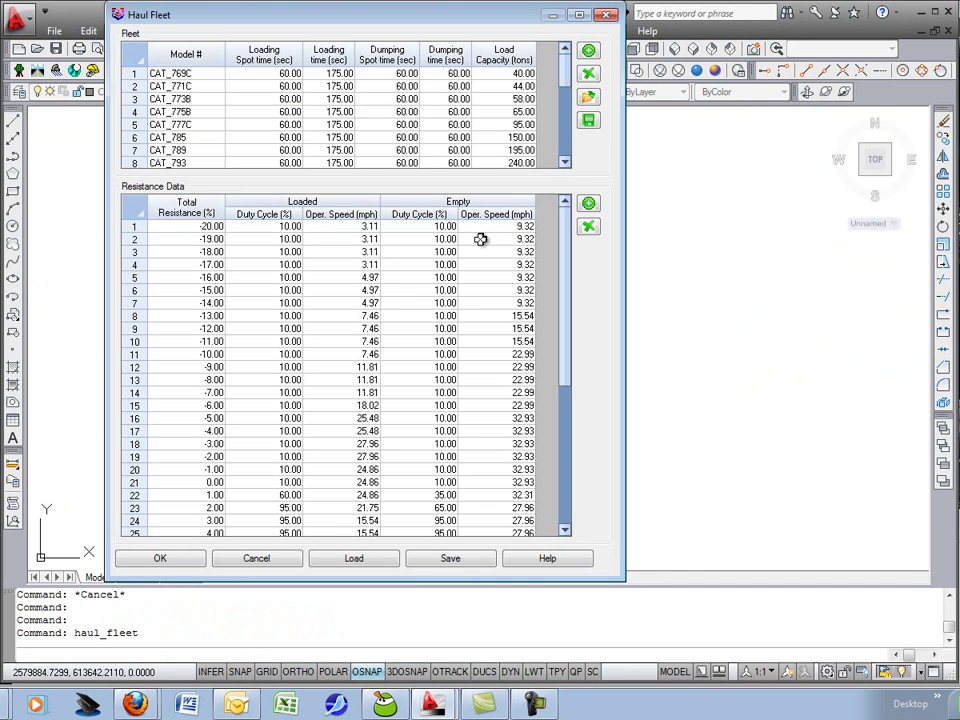
pyautogui.moveTo(392, 33); pyautogui.dragTo(507, 70)
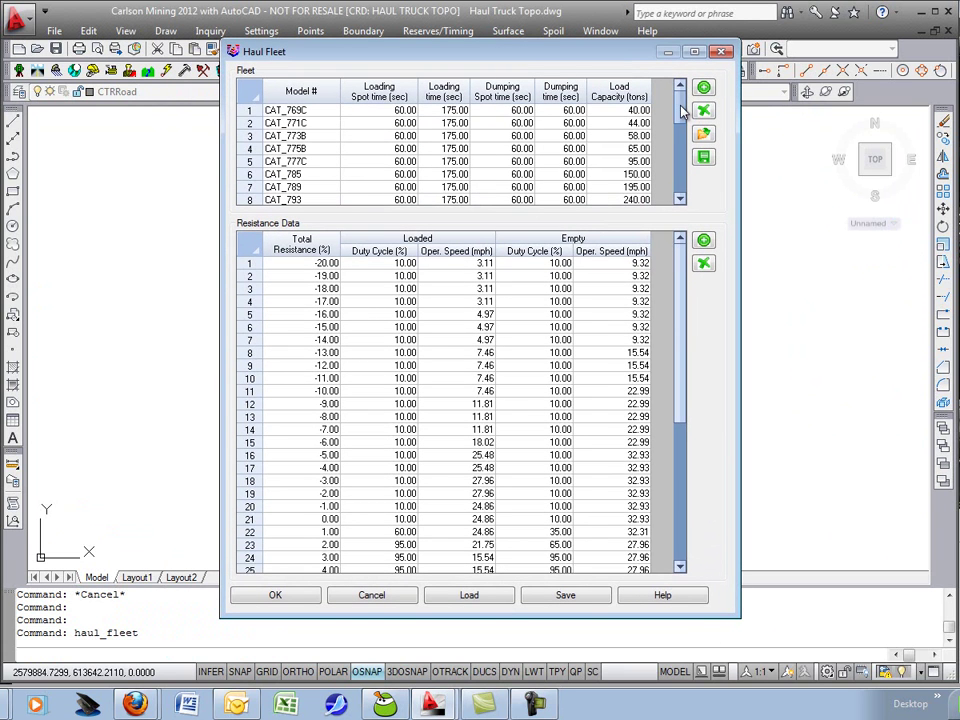
pyautogui.click(683, 160)
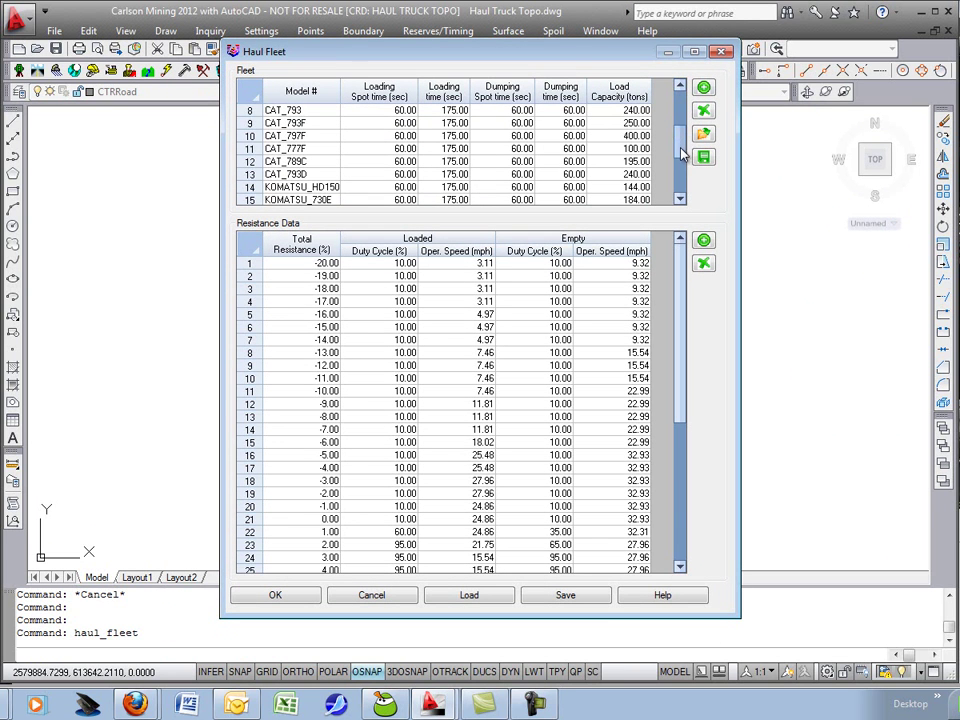
pyautogui.click(683, 162)
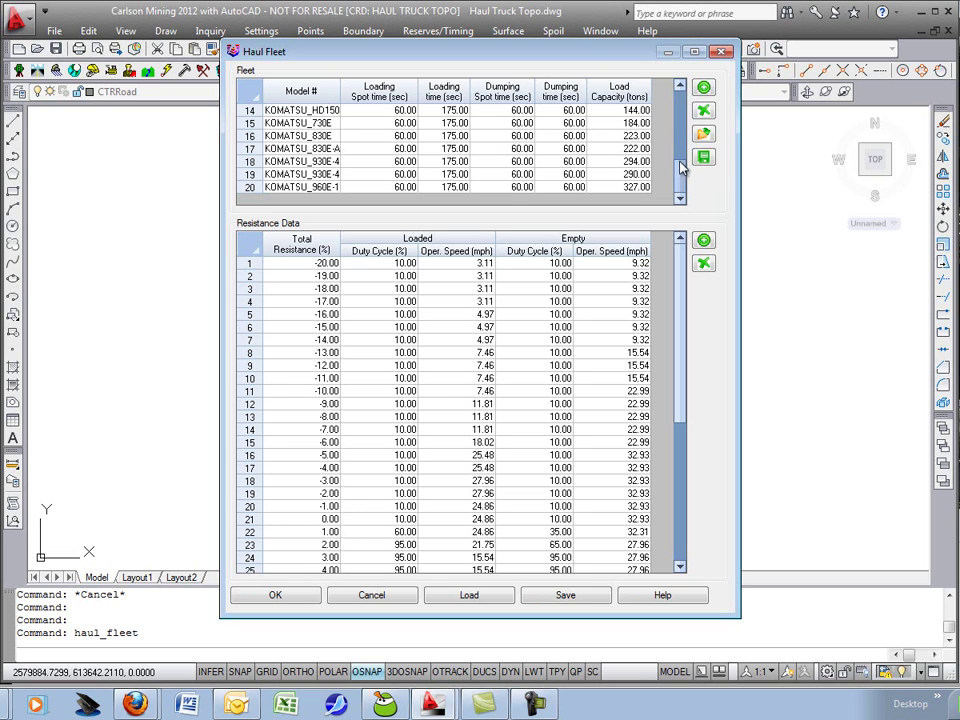
pyautogui.click(683, 146)
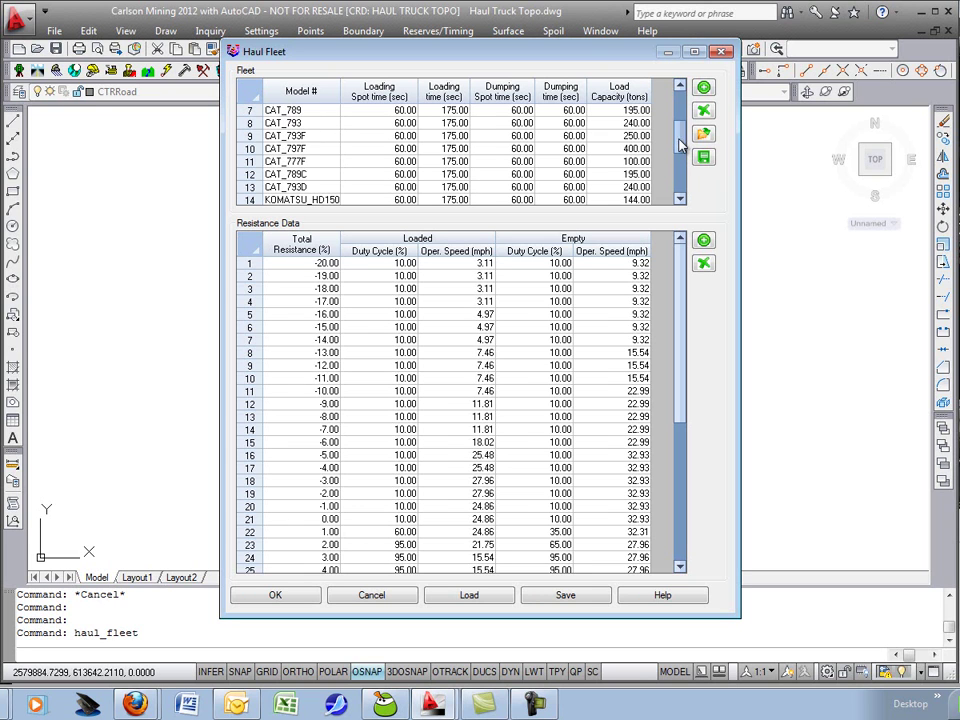
pyautogui.click(318, 148)
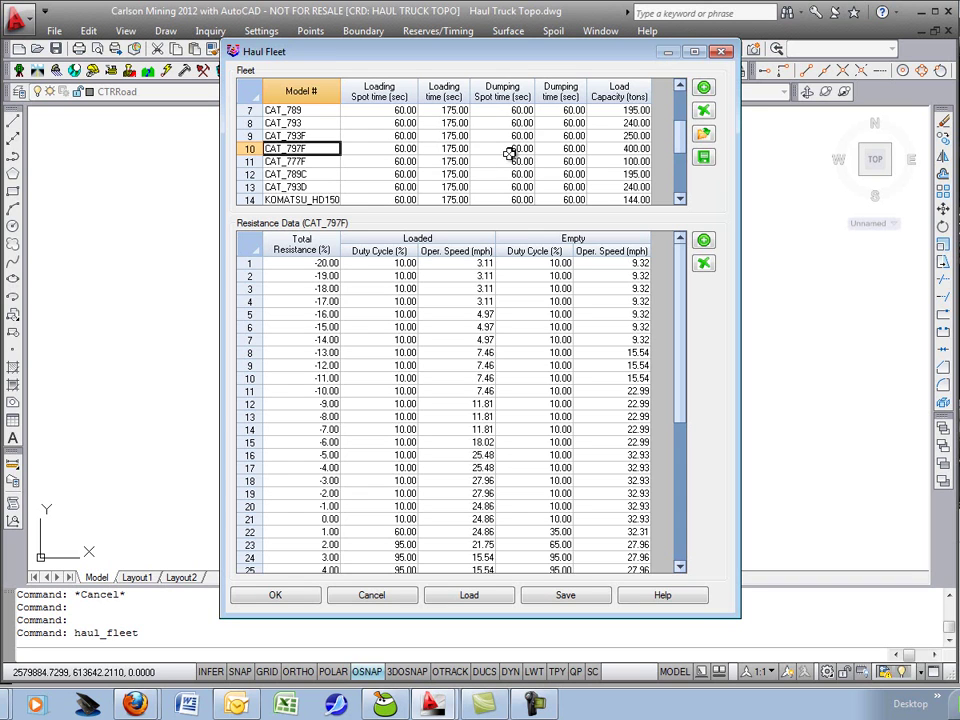
pyautogui.click(645, 148)
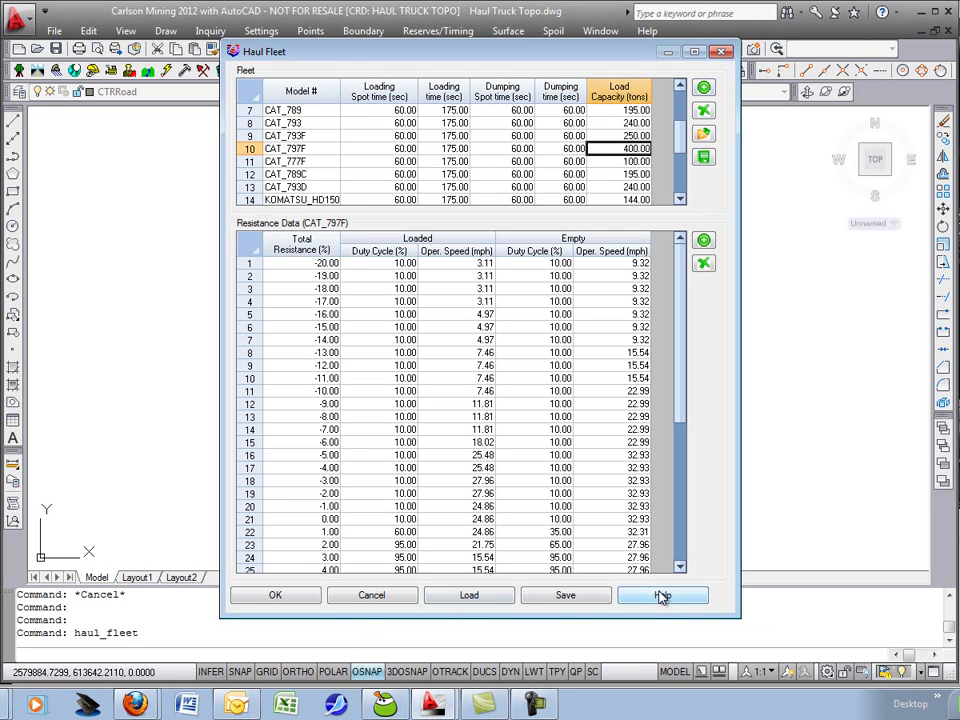
# - Close Haul Fleet and run Haul Cycle Analysis between two picked haul road points
pyautogui.click(275, 596)
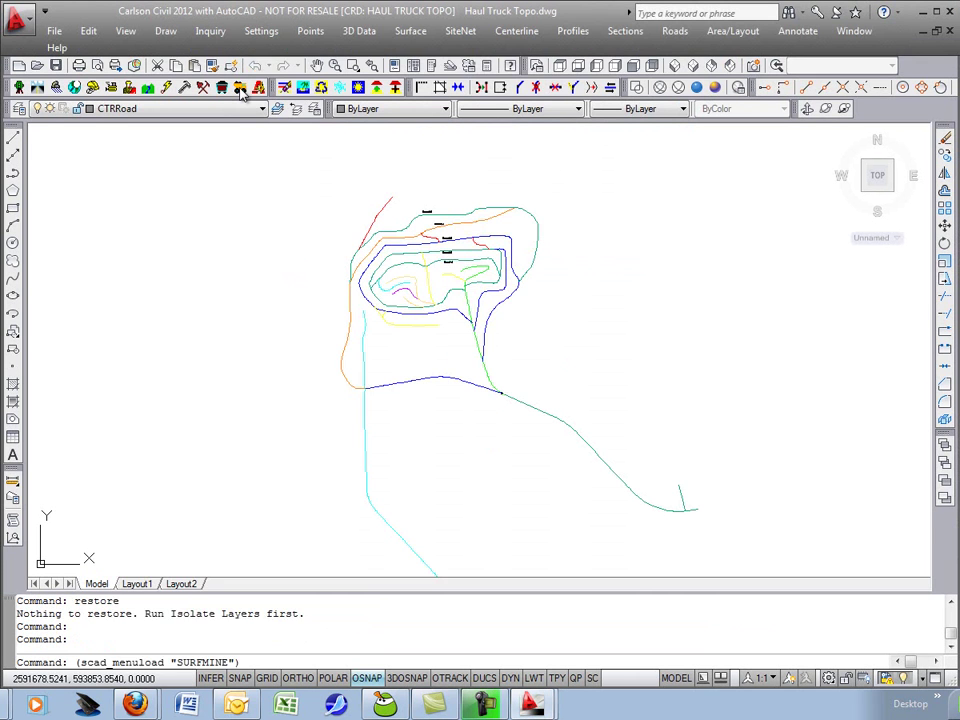
pyautogui.click(240, 88)
pyautogui.click(440, 31)
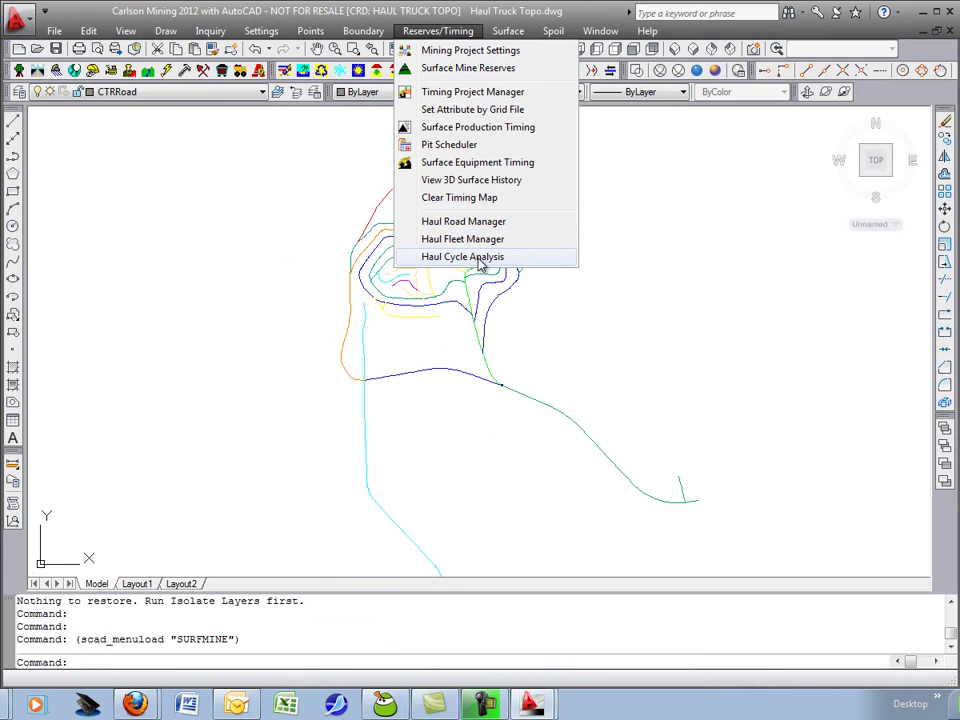
pyautogui.click(480, 257)
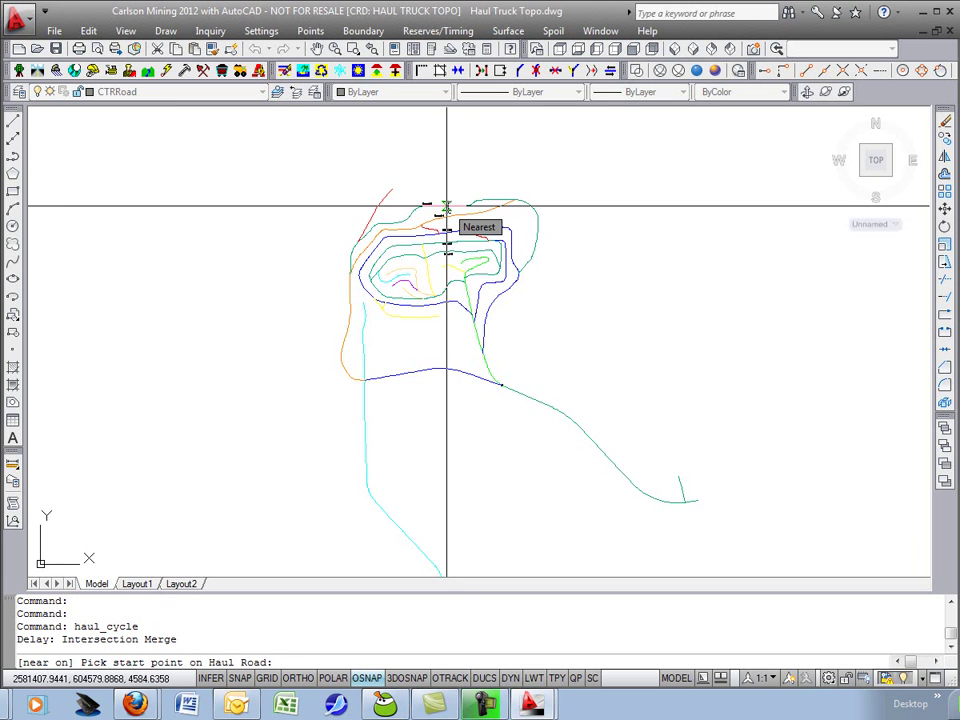
pyautogui.click(447, 207)
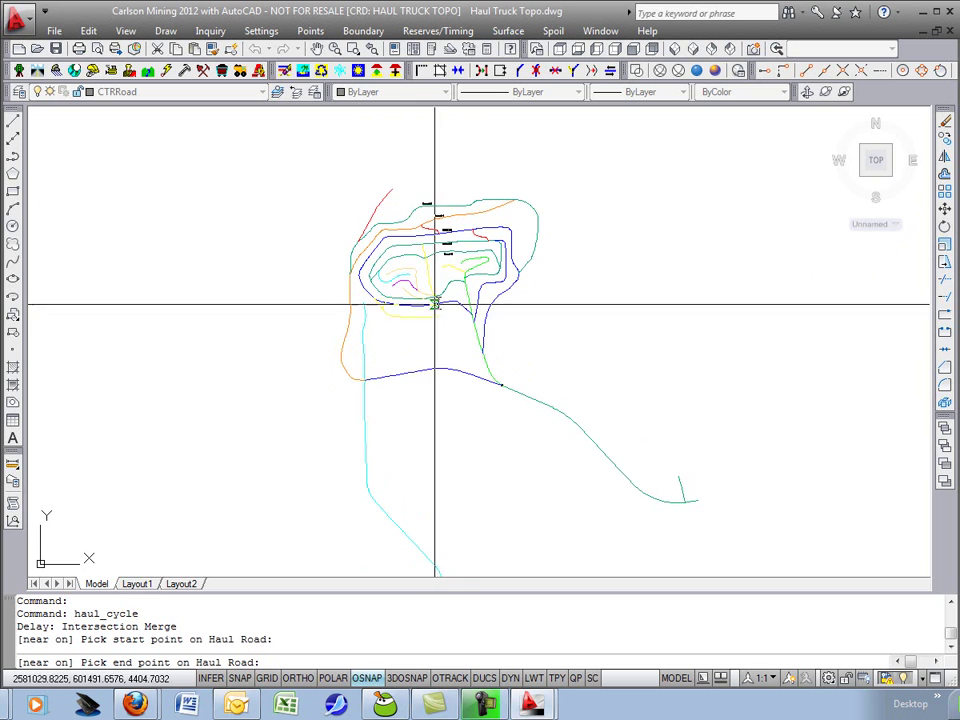
pyautogui.click(441, 300)
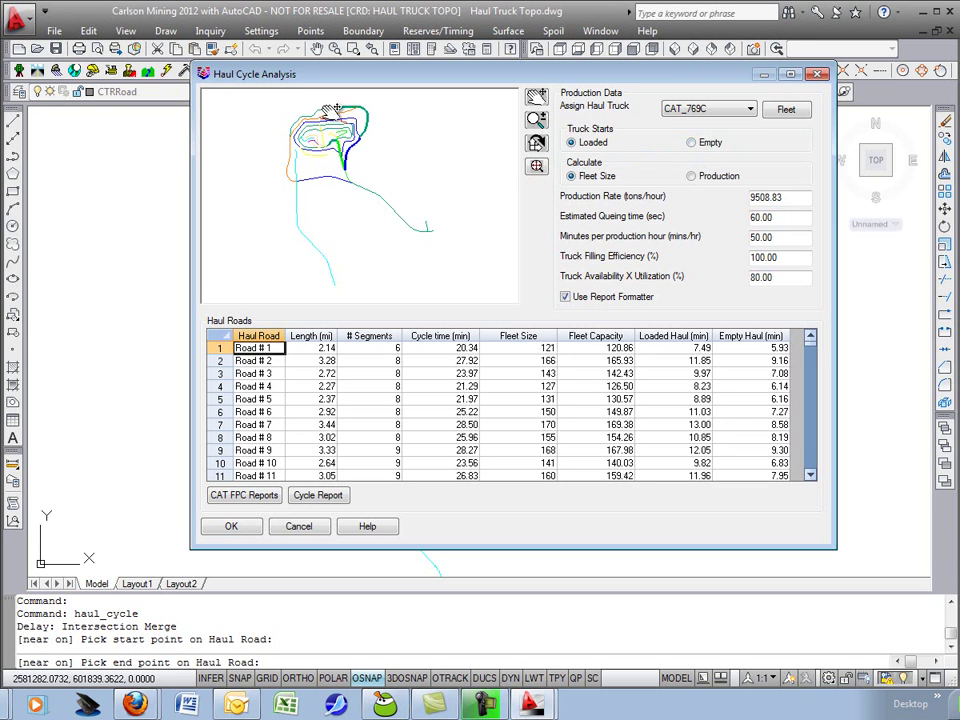
# - Assign the CAT_797F haul truck, dropping Road # 1's fleet size to 13
pyautogui.click(750, 109)
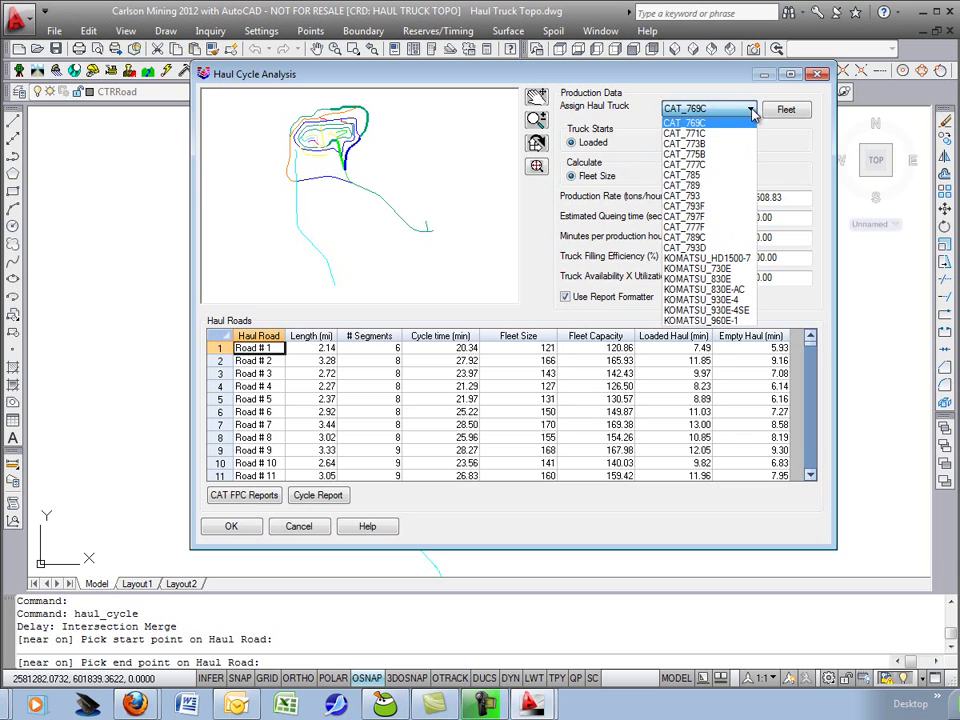
pyautogui.click(721, 218)
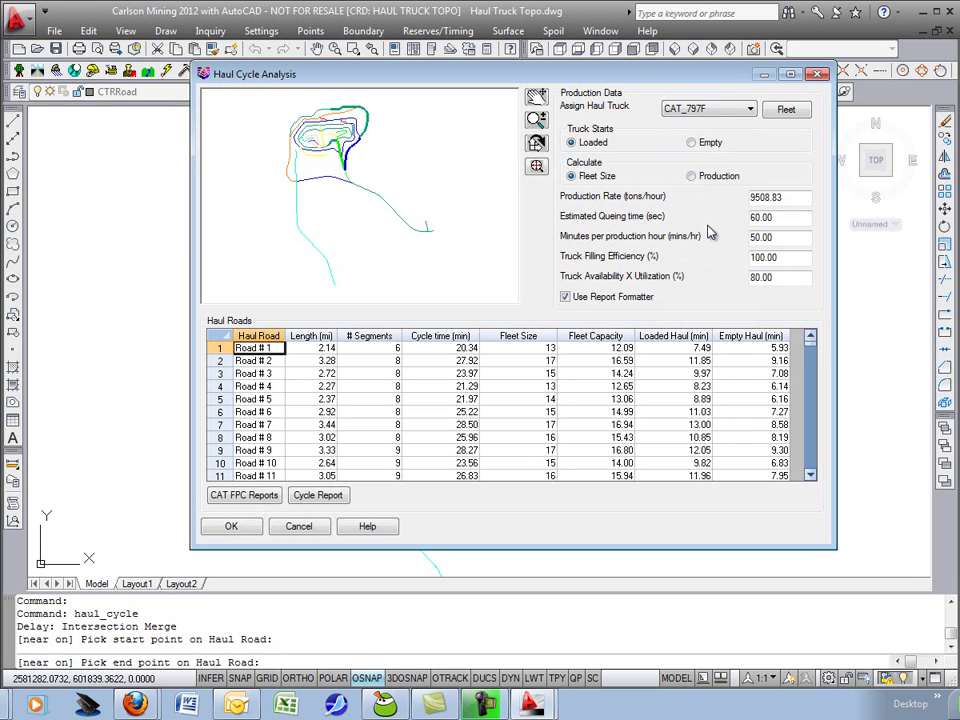
pyautogui.moveTo(783, 201); pyautogui.dragTo(748, 199)
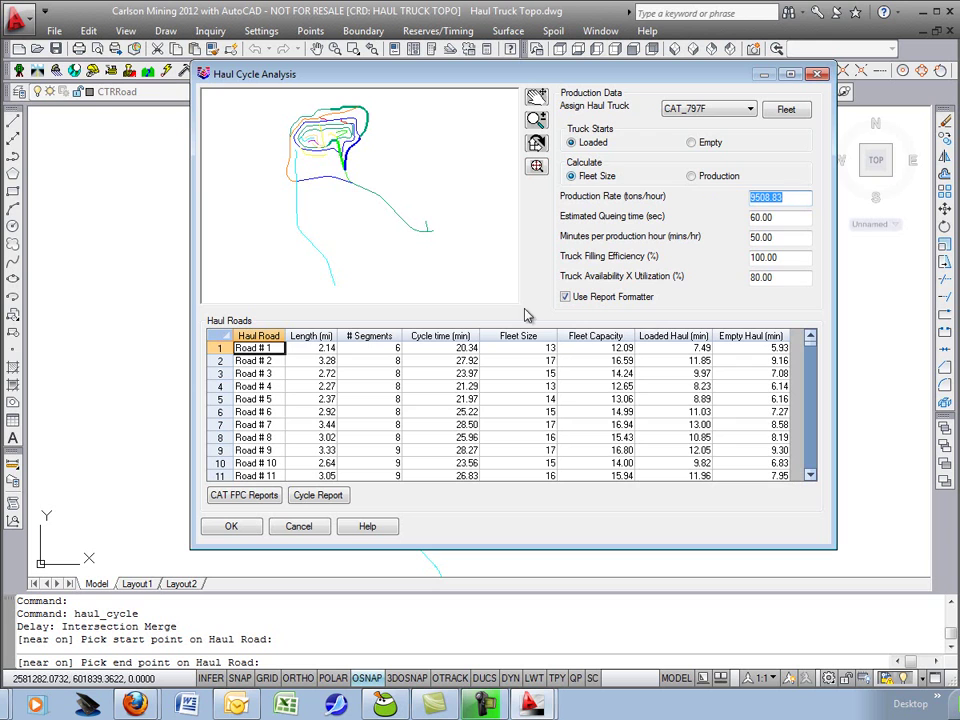
# - Switch the calculation to production and preview Roads # 1 through # 4
pyautogui.click(510, 348)
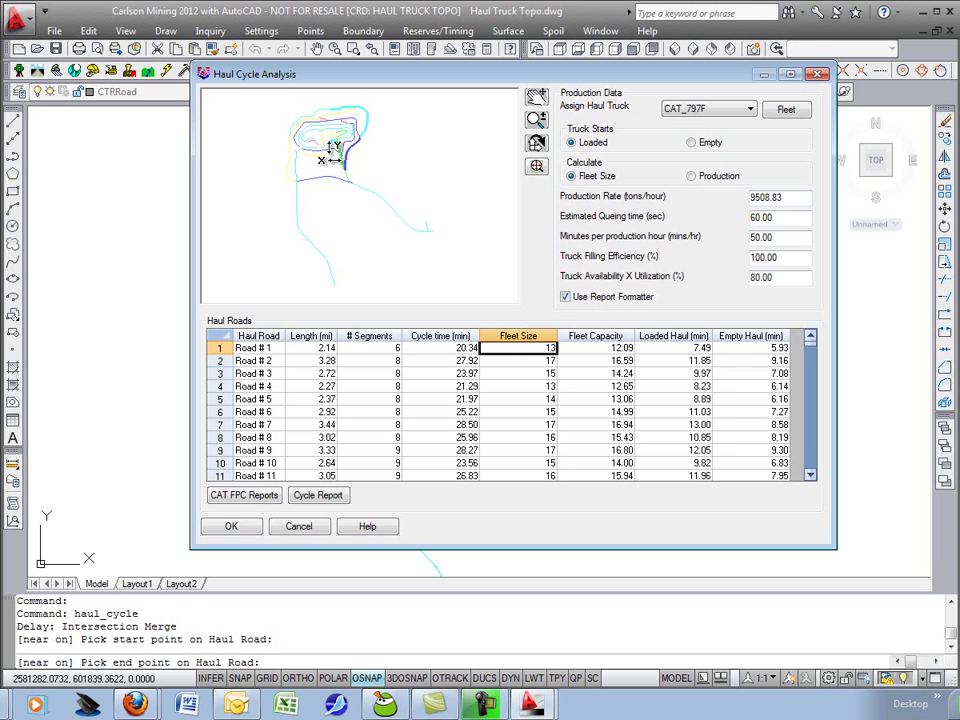
pyautogui.click(691, 177)
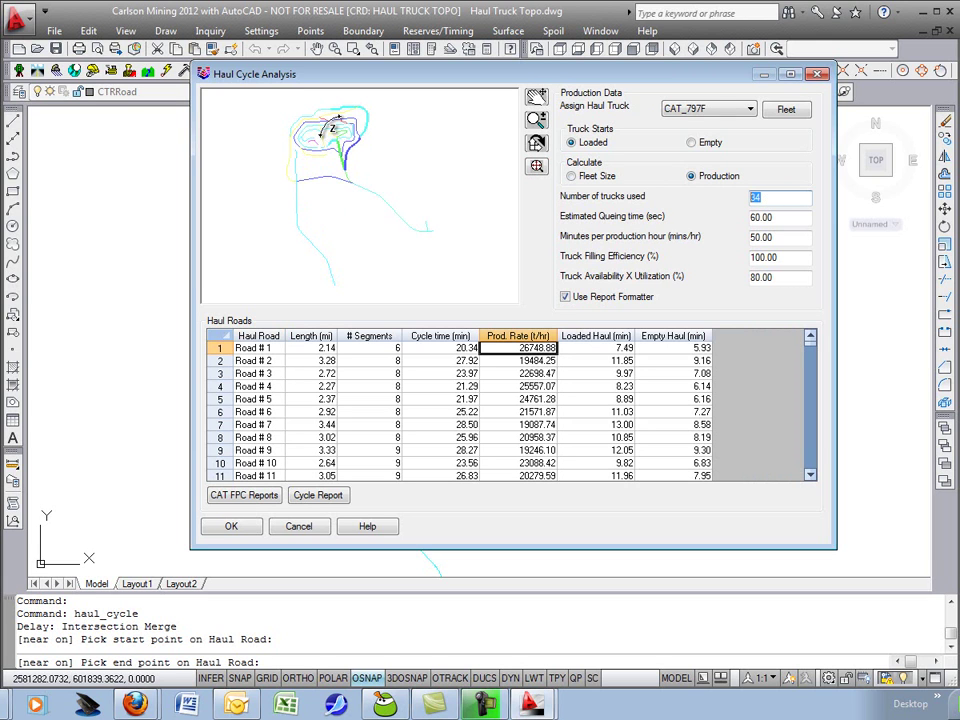
pyautogui.click(256, 349)
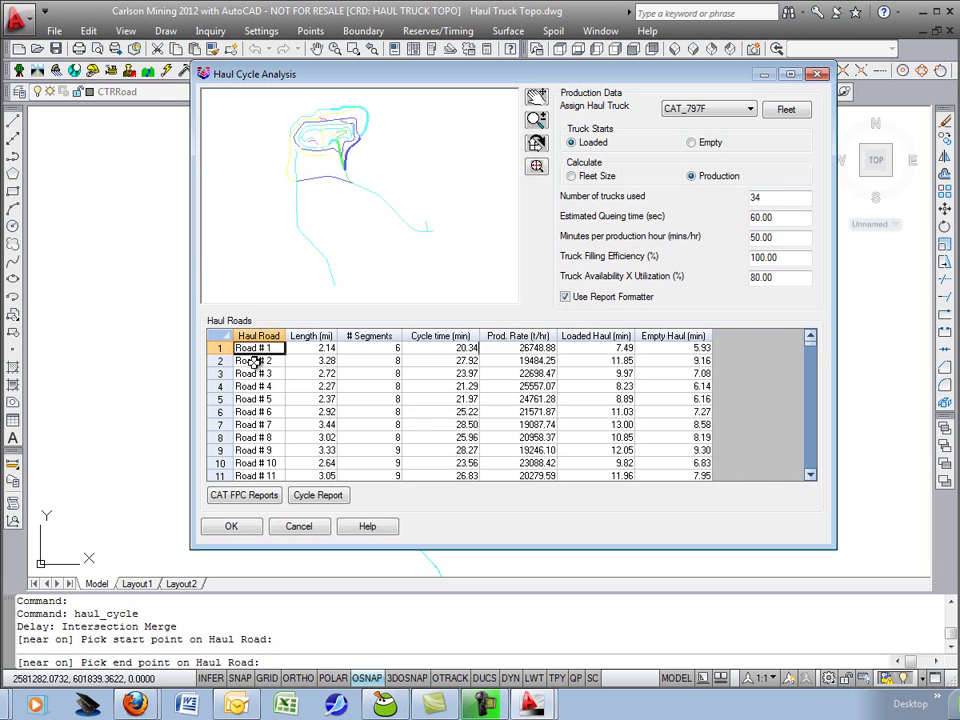
pyautogui.click(256, 362)
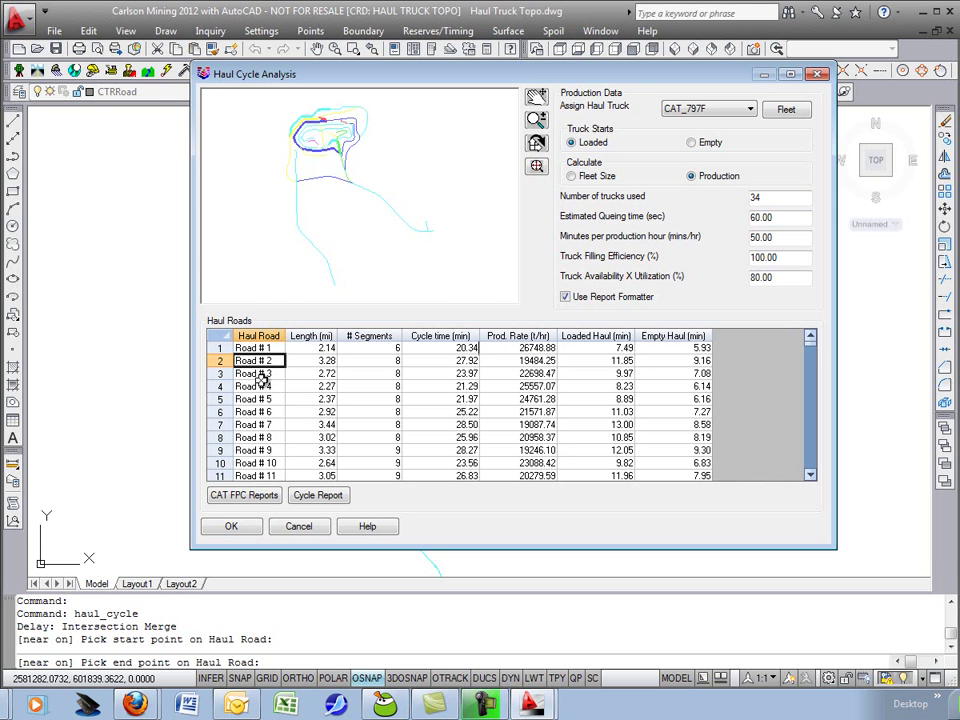
pyautogui.scroll(4, 408, 208)
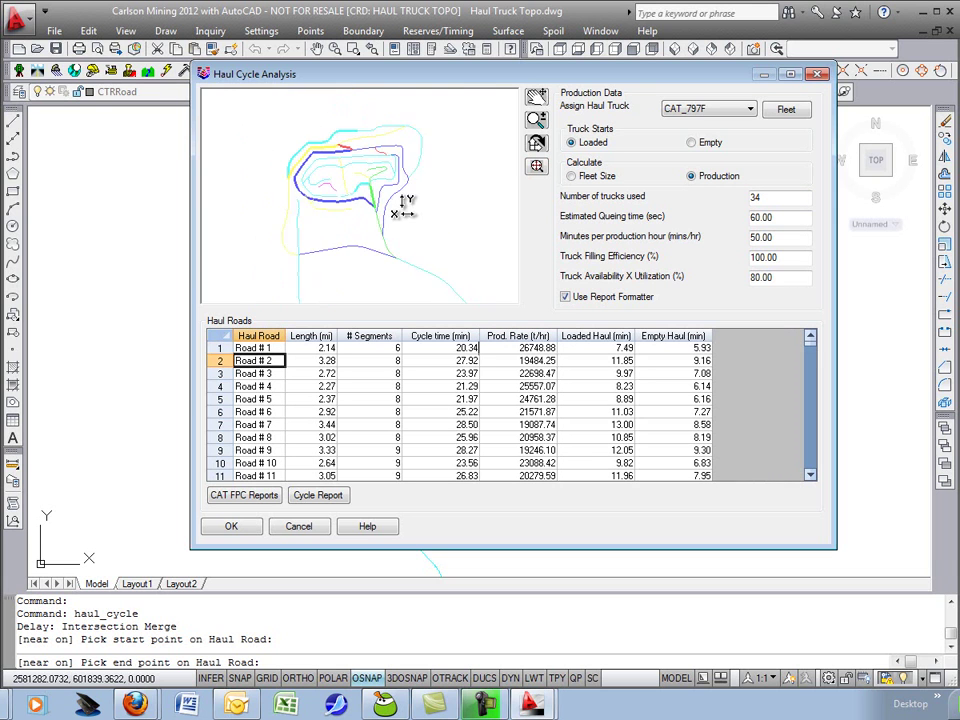
pyautogui.click(258, 374)
pyautogui.click(260, 387)
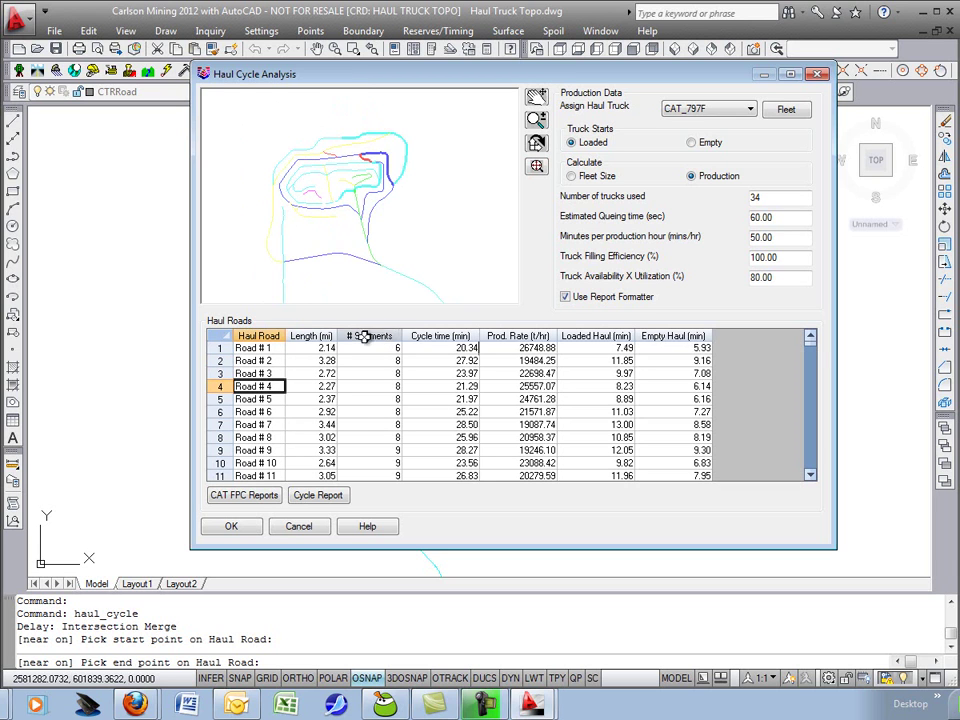
# - Sort the haul roads by length, comparing against a cycle-time sort
pyautogui.click(300, 336)
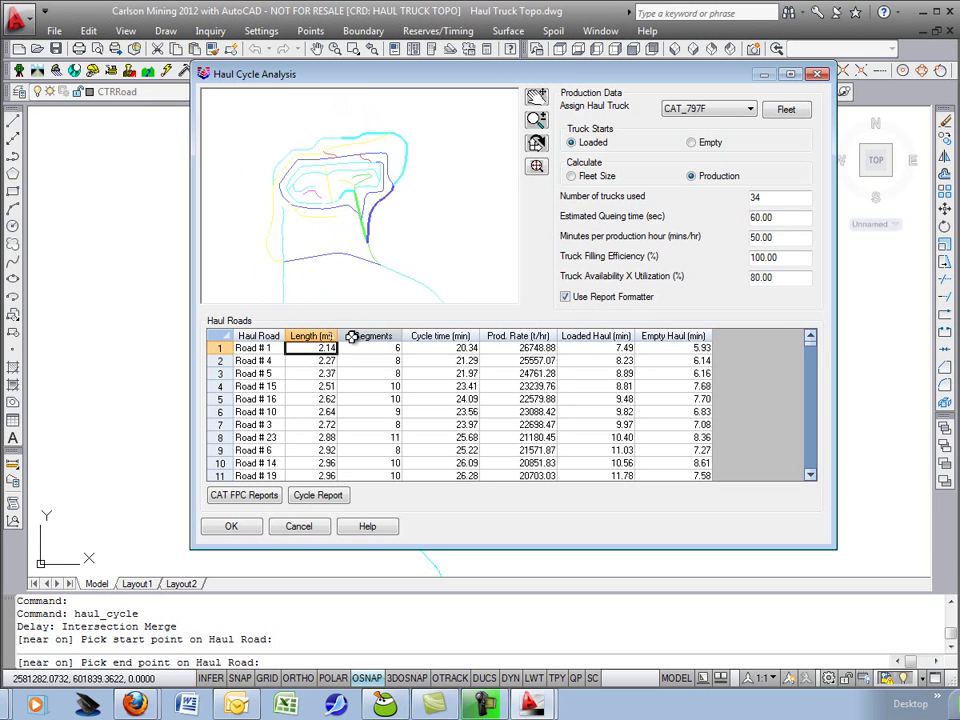
pyautogui.click(445, 340)
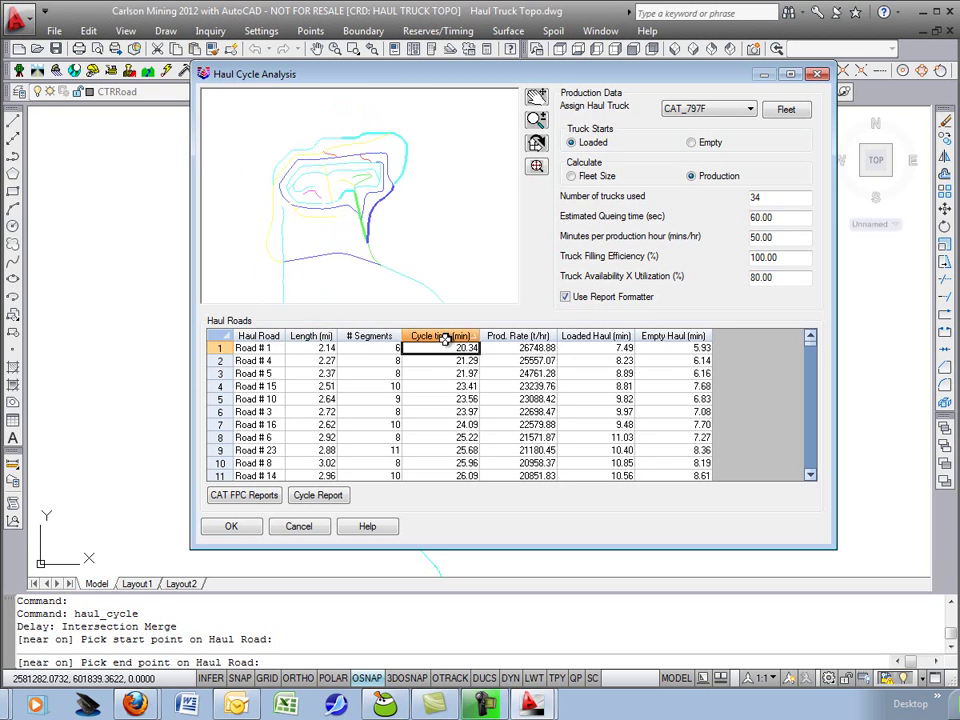
pyautogui.click(306, 337)
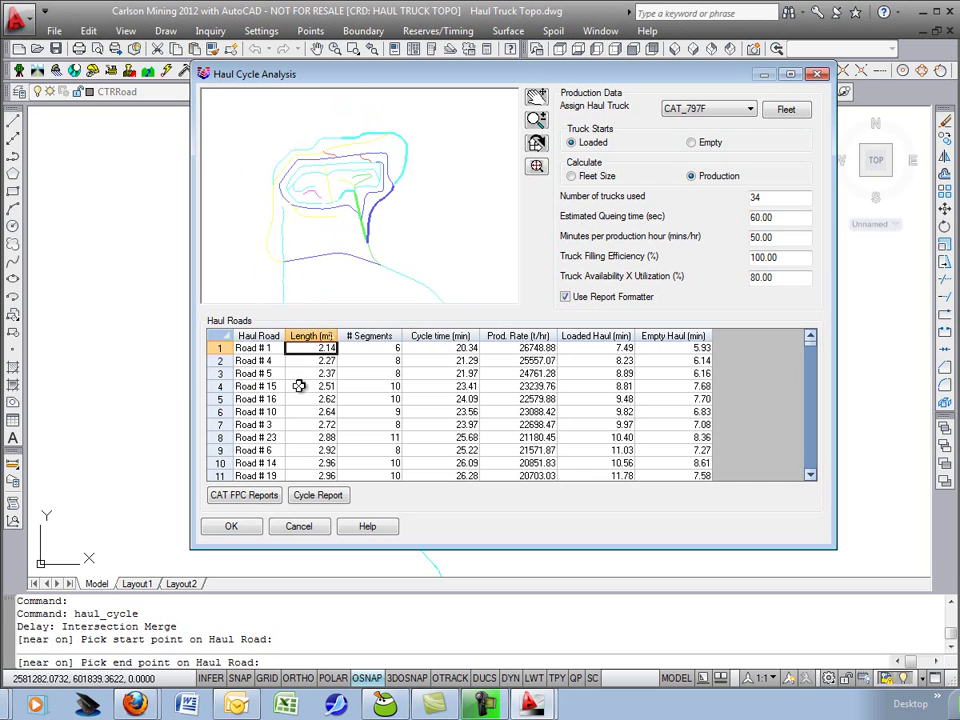
pyautogui.click(221, 347)
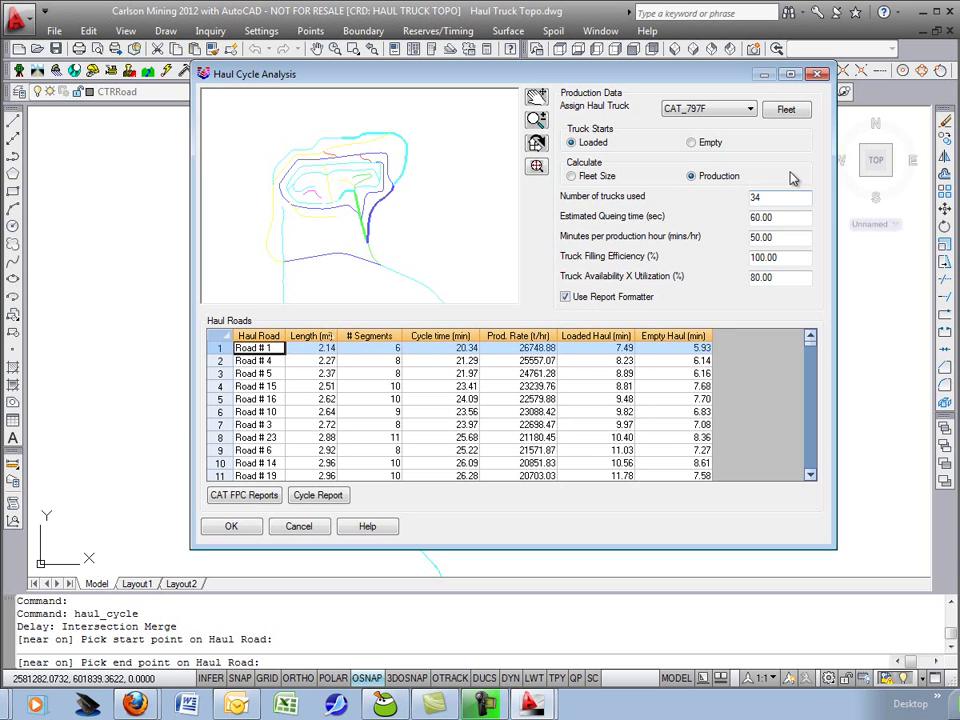
# - Calculate fleet size at 15000 t/hr, giving Road # 1 20 trucks, and review the fleet
pyautogui.click(571, 176)
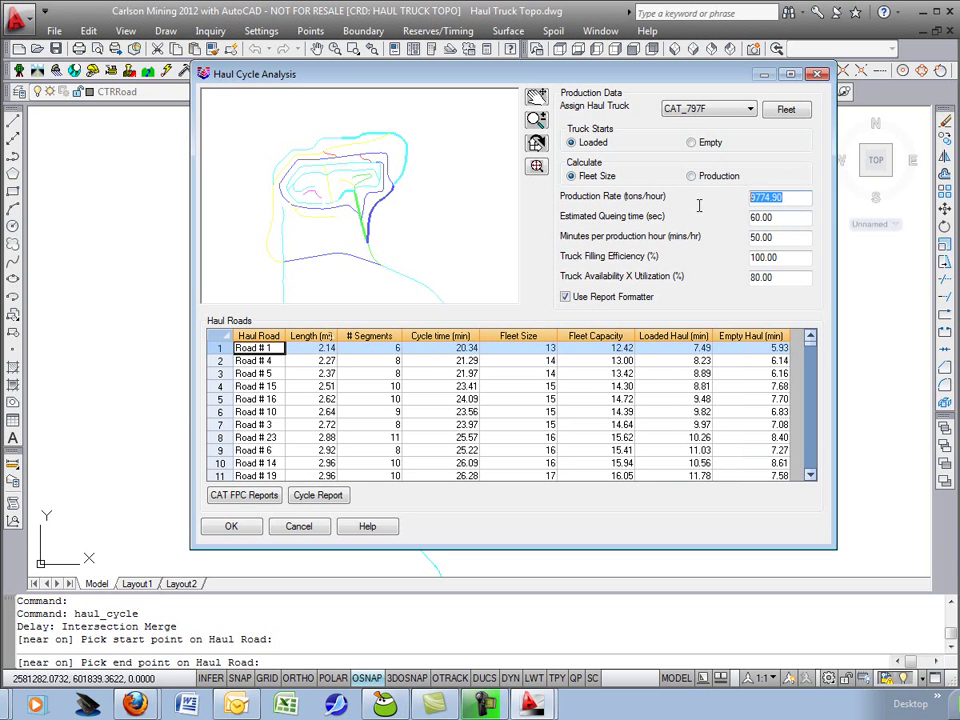
pyautogui.write('15000')
pyautogui.click(792, 216)
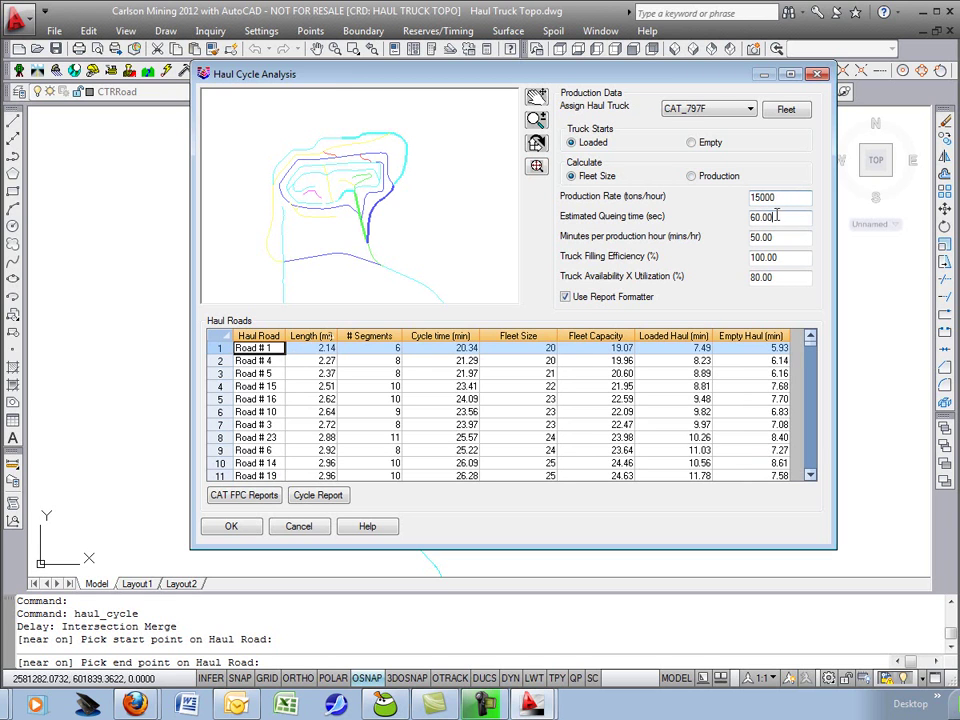
pyautogui.click(534, 350)
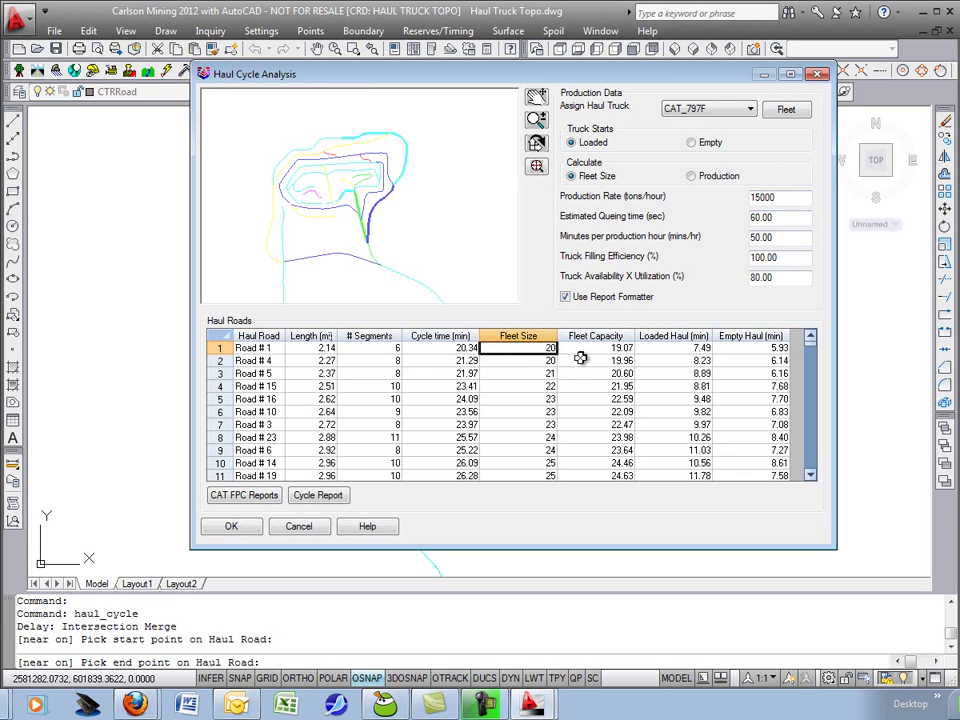
pyautogui.click(786, 110)
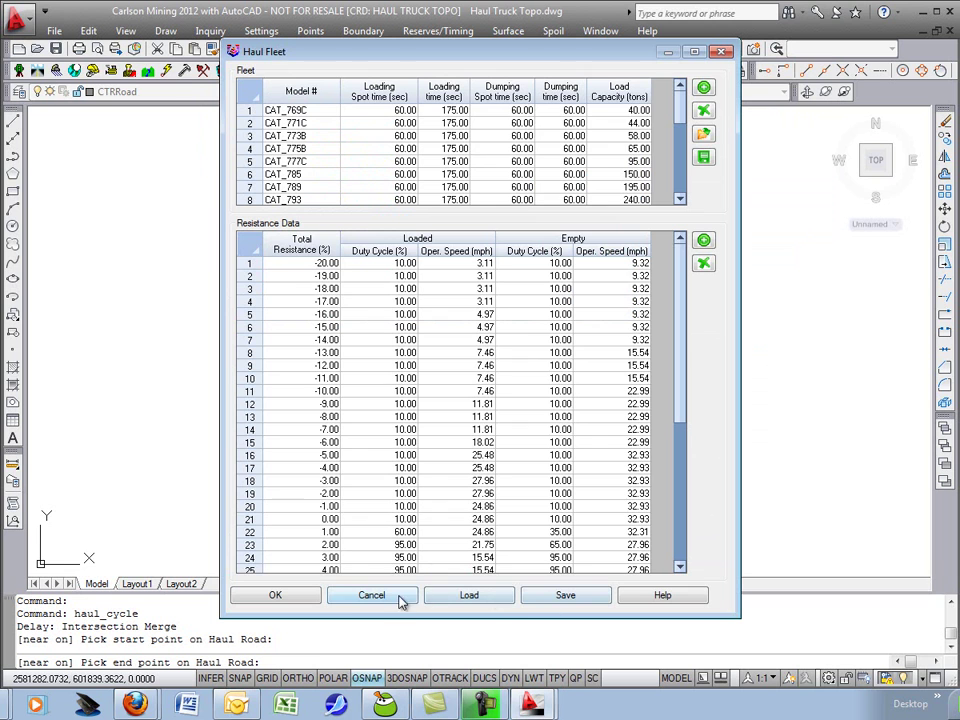
pyautogui.click(365, 599)
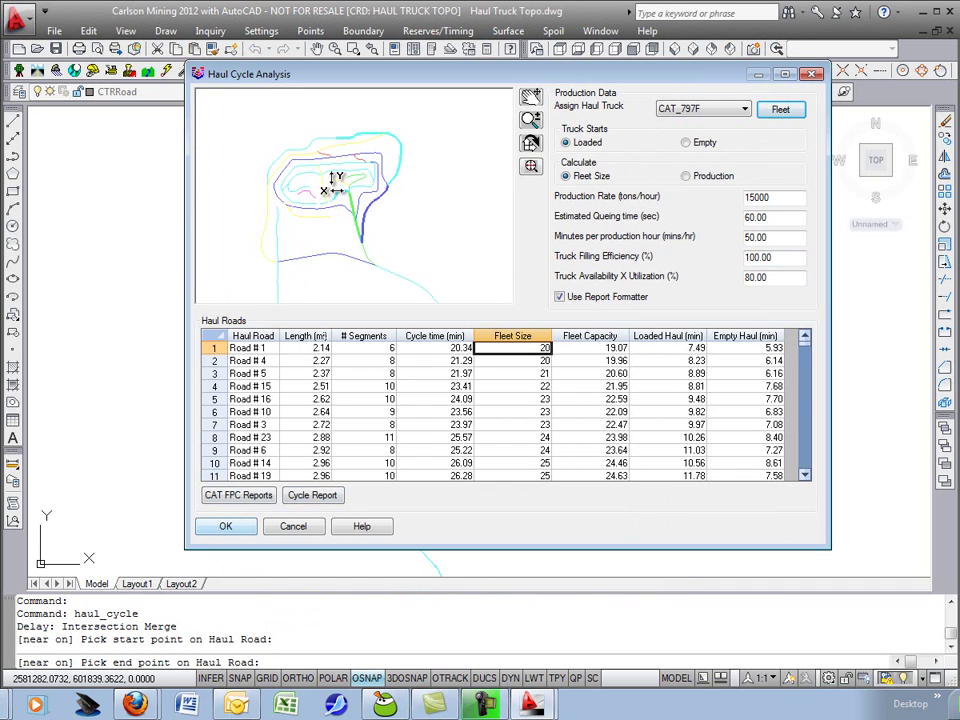
# - Pick new start and end points on the green haul road
pyautogui.click(236, 530)
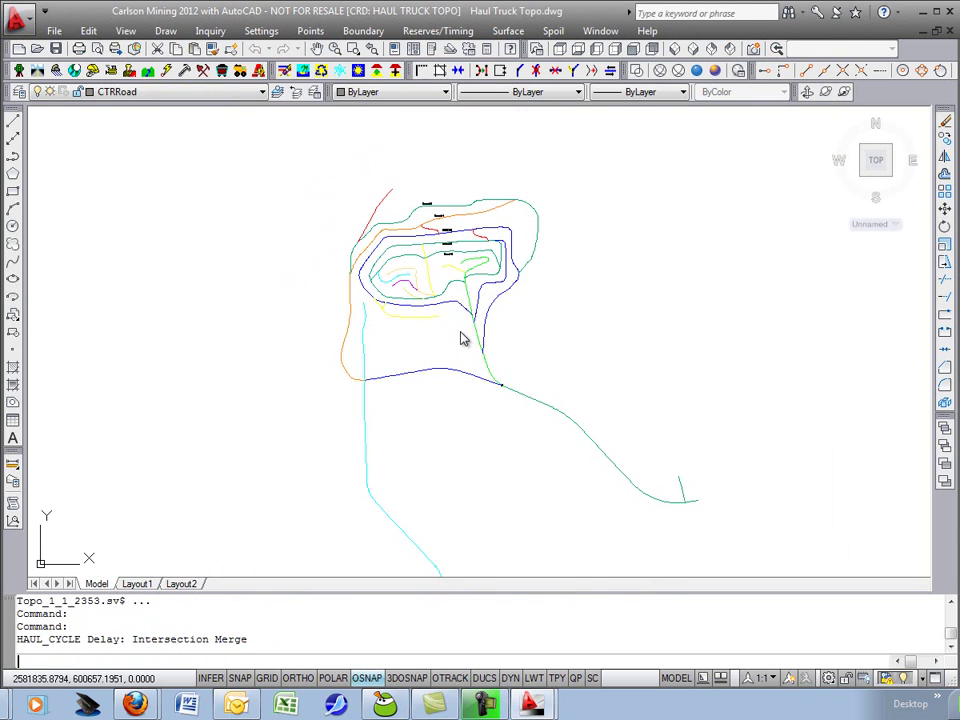
pyautogui.click(397, 271)
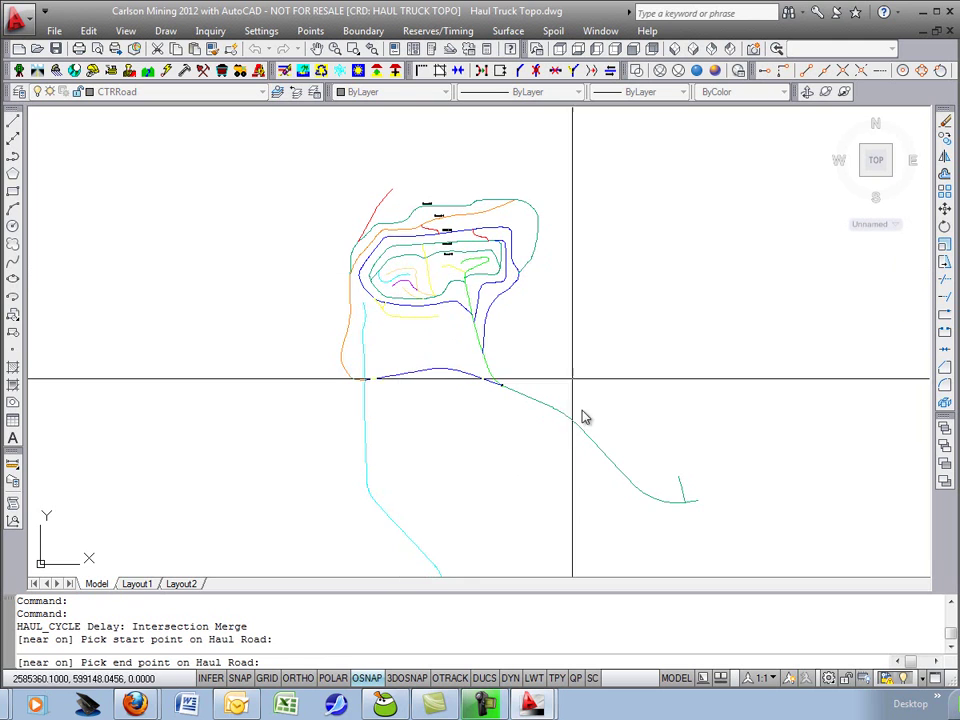
pyautogui.click(679, 483)
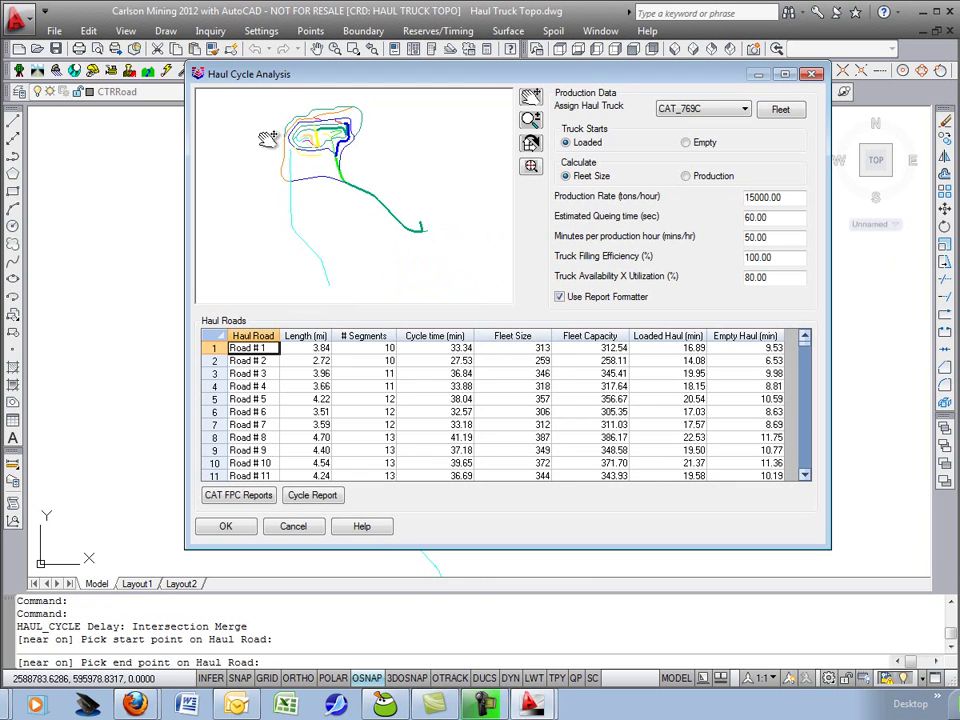
# - Preview the routes of Roads # 1 and # 2 and sort roads by length
pyautogui.click(254, 360)
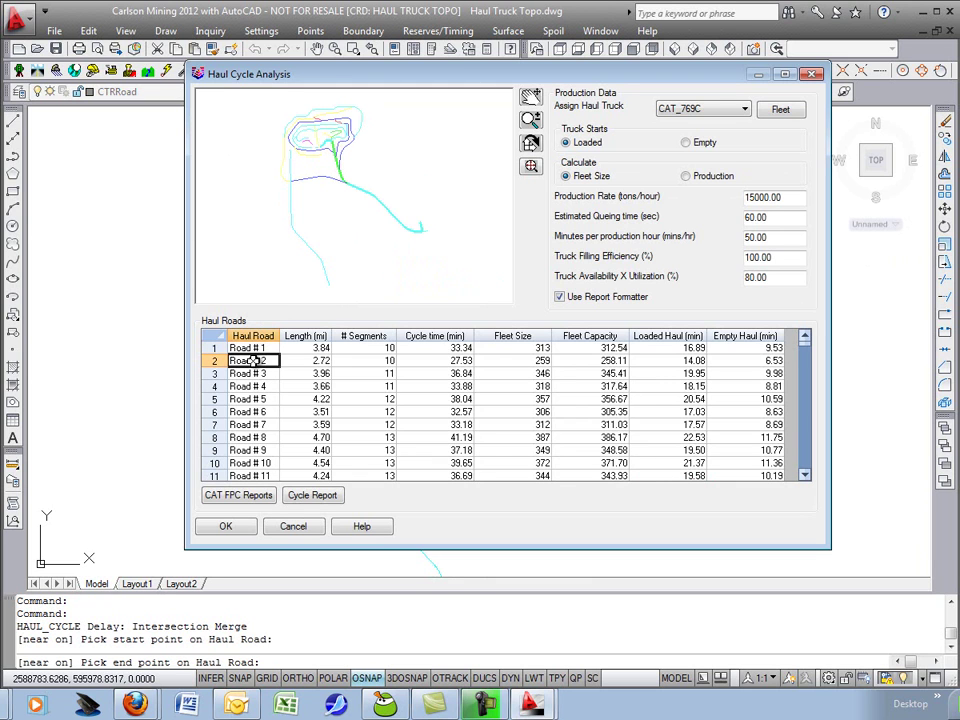
pyautogui.click(250, 348)
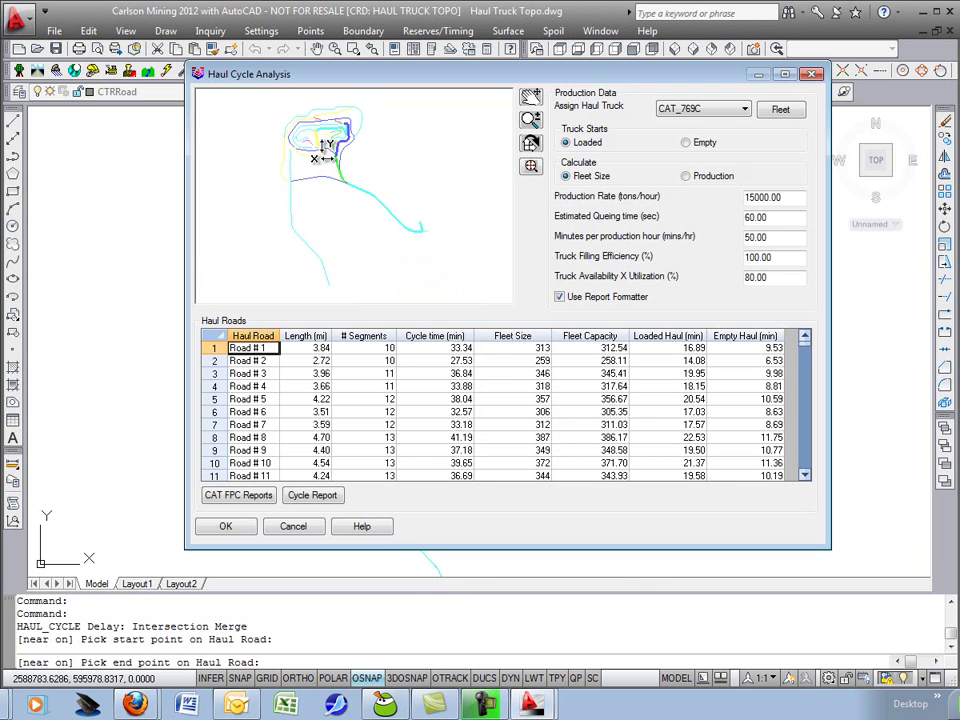
pyautogui.click(250, 361)
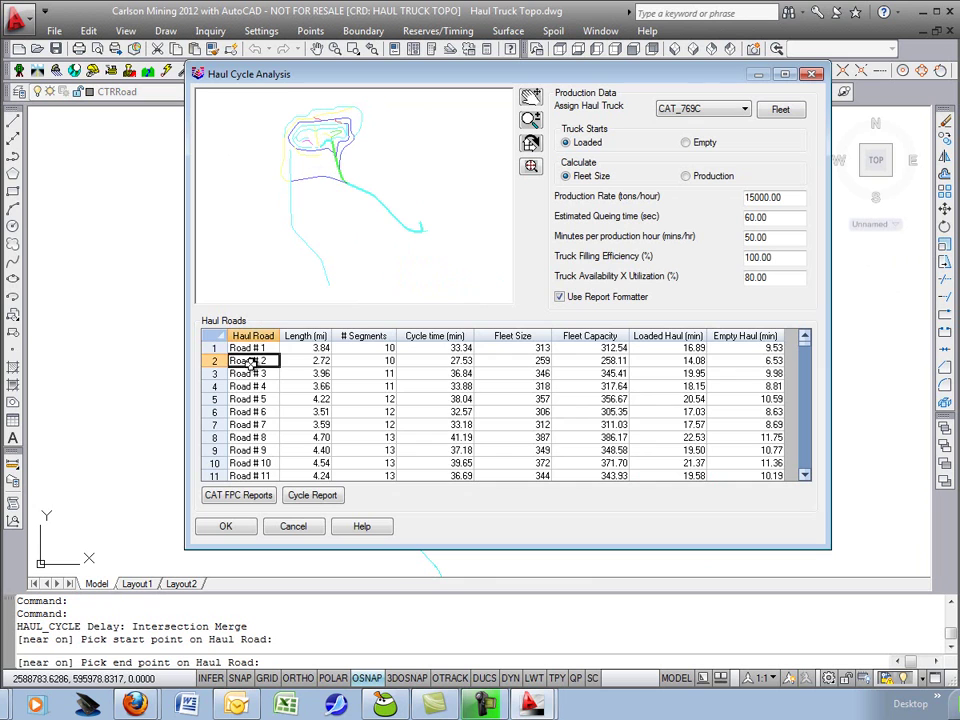
pyautogui.click(308, 336)
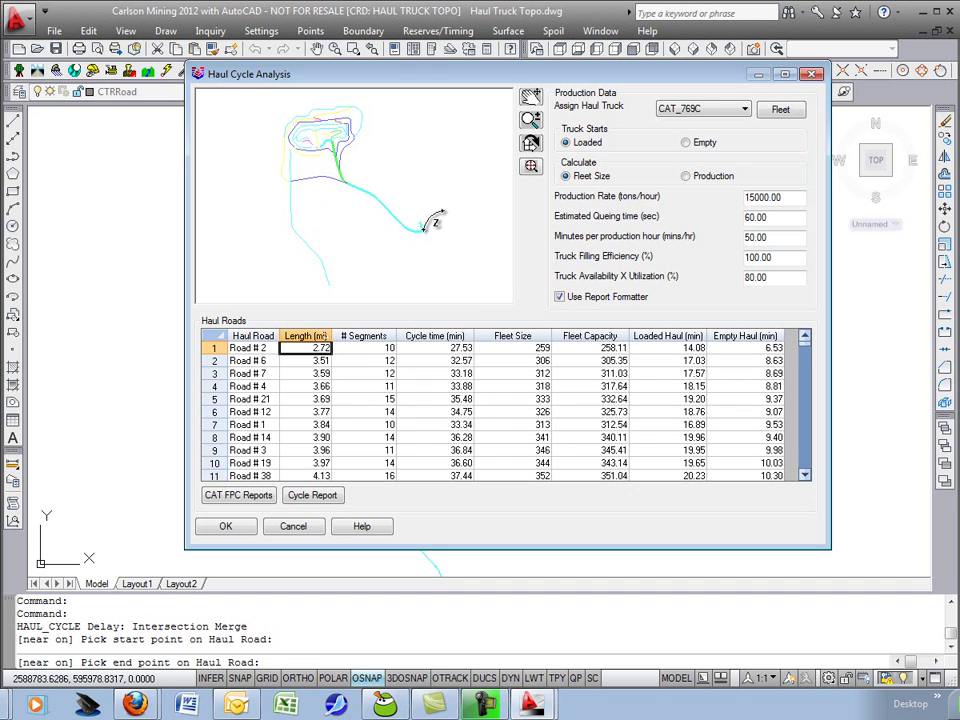
pyautogui.click(435, 352)
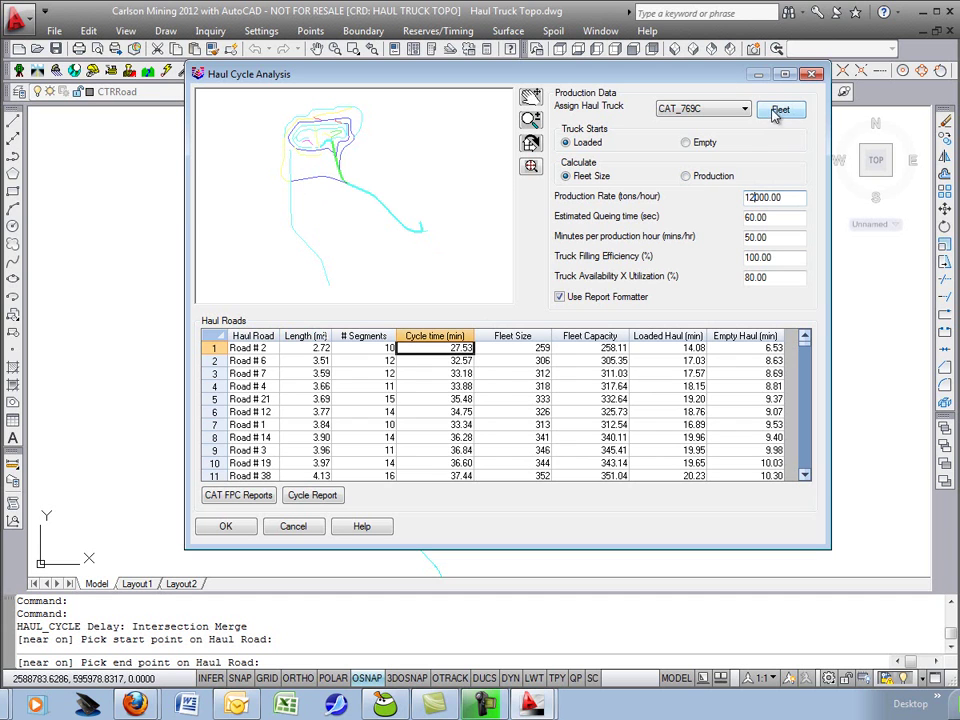
# - Assign the CAT_777F truck and inspect Road # 2's fleet size
pyautogui.click(722, 108)
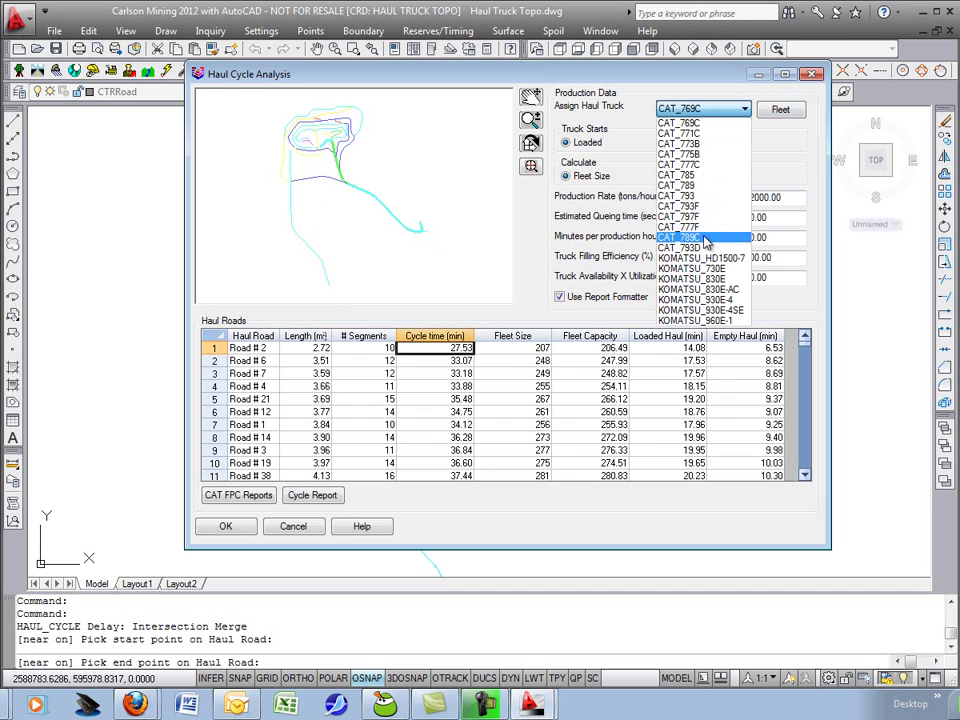
pyautogui.click(706, 228)
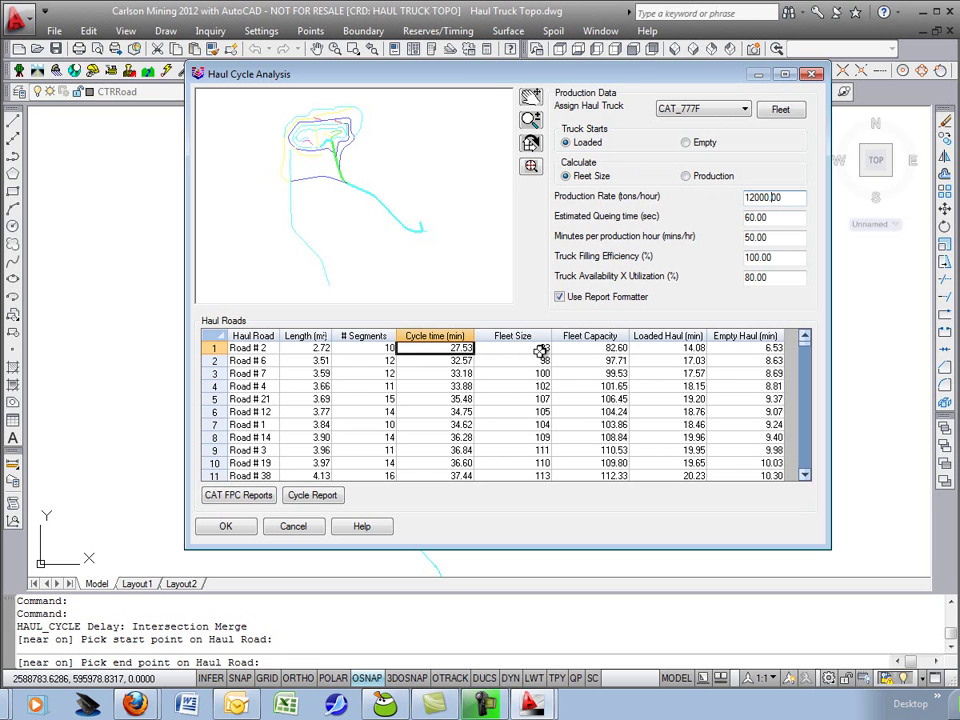
pyautogui.press('Right')
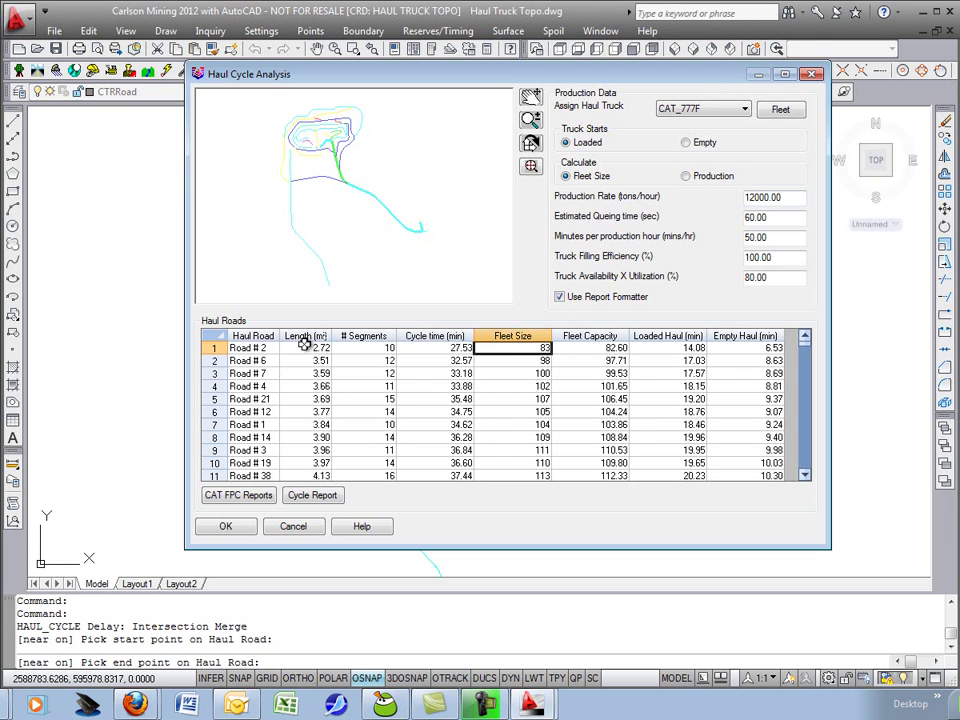
pyautogui.press('Home')
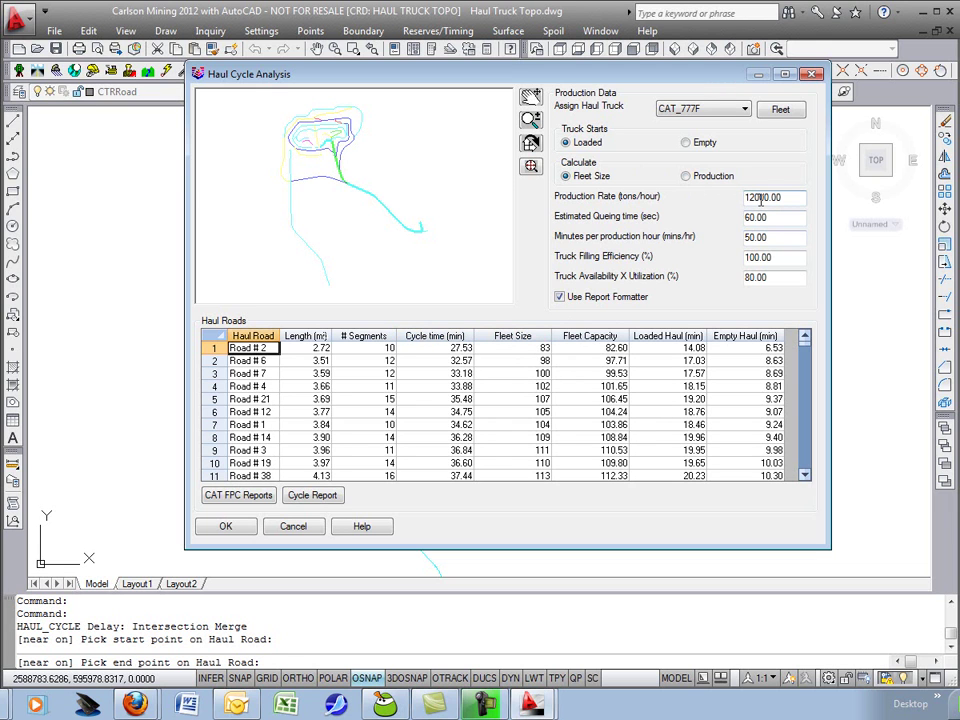
# - Switch to CAT_797F and set the production rate to 10000 t/hr
pyautogui.click(744, 108)
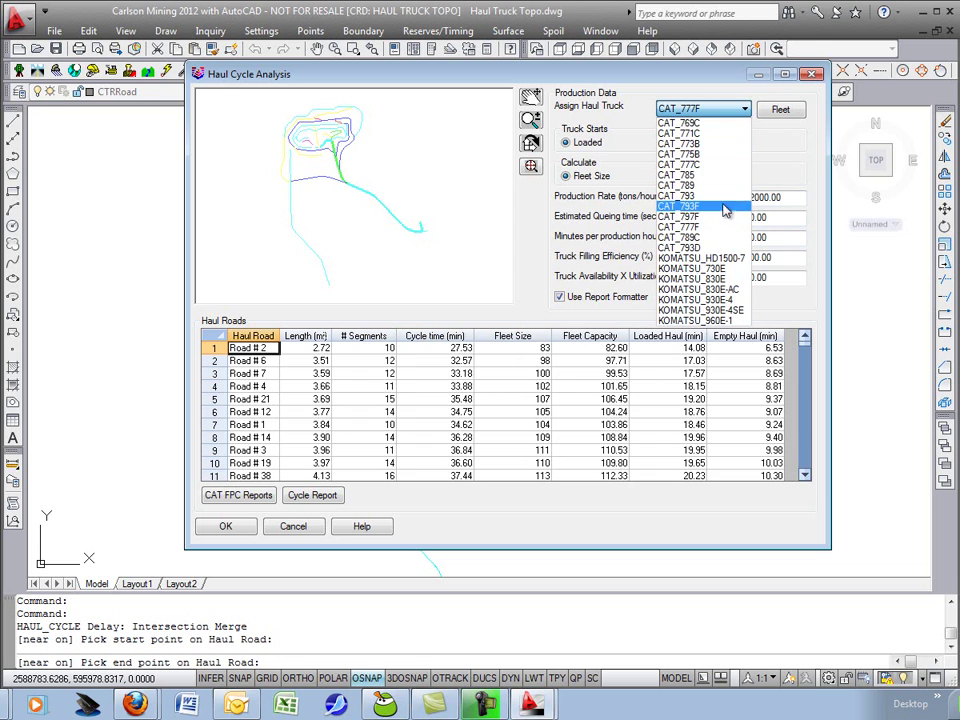
pyautogui.click(714, 216)
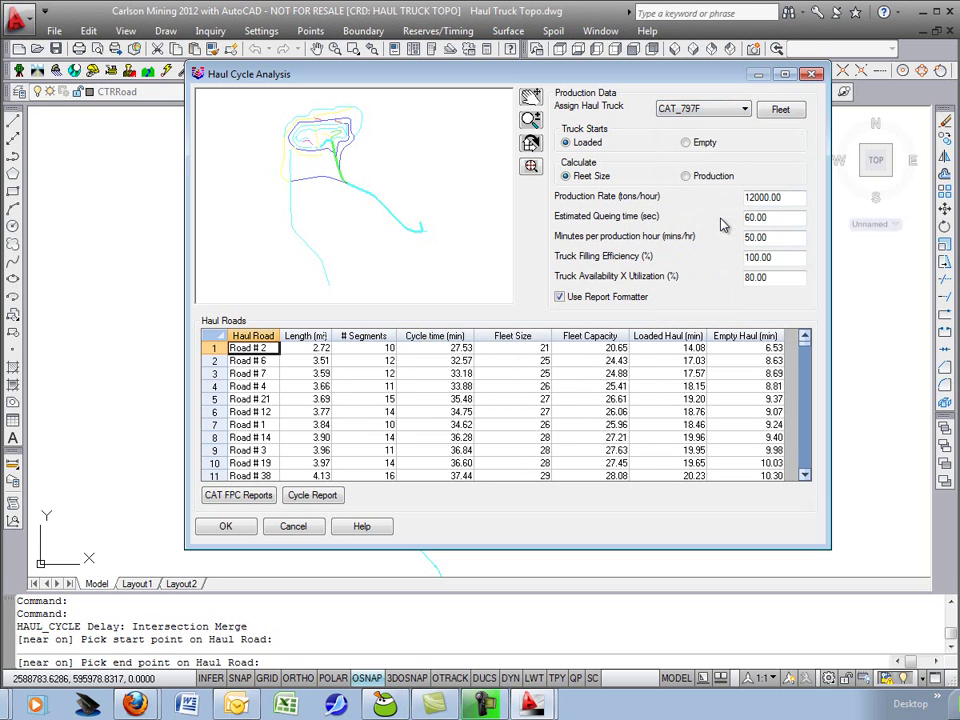
pyautogui.click(518, 351)
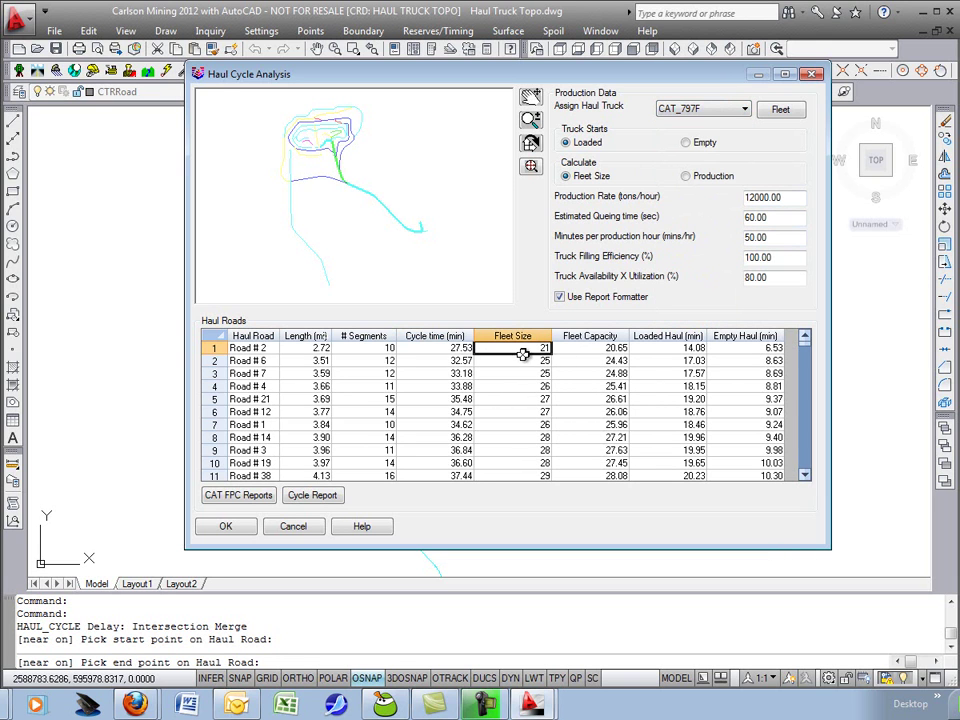
pyautogui.click(785, 216)
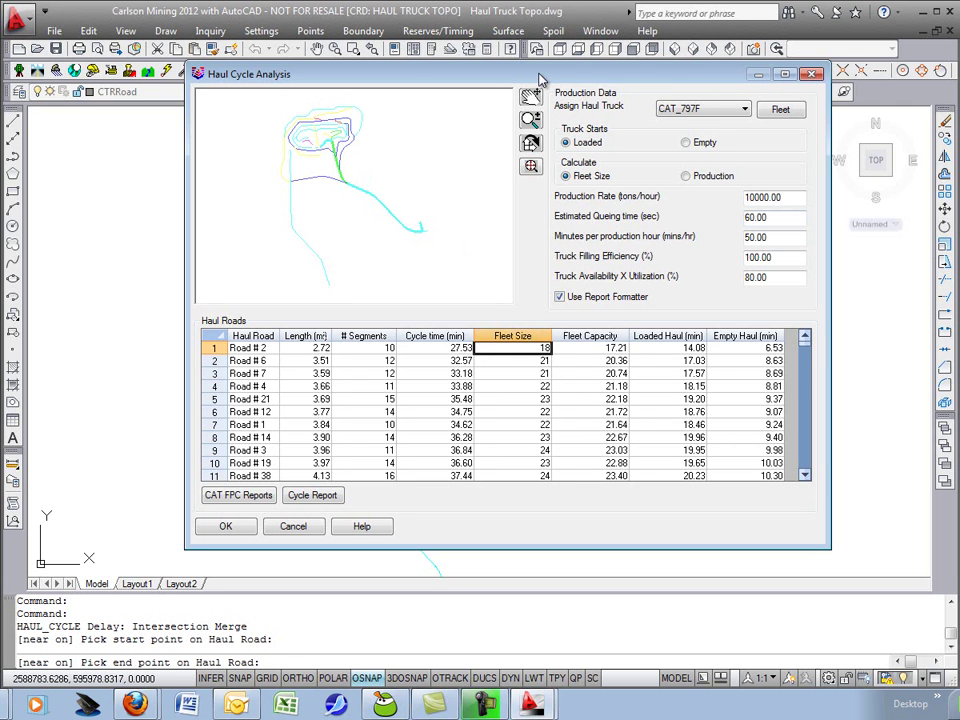
pyautogui.moveTo(541, 80); pyautogui.dragTo(535, 75)
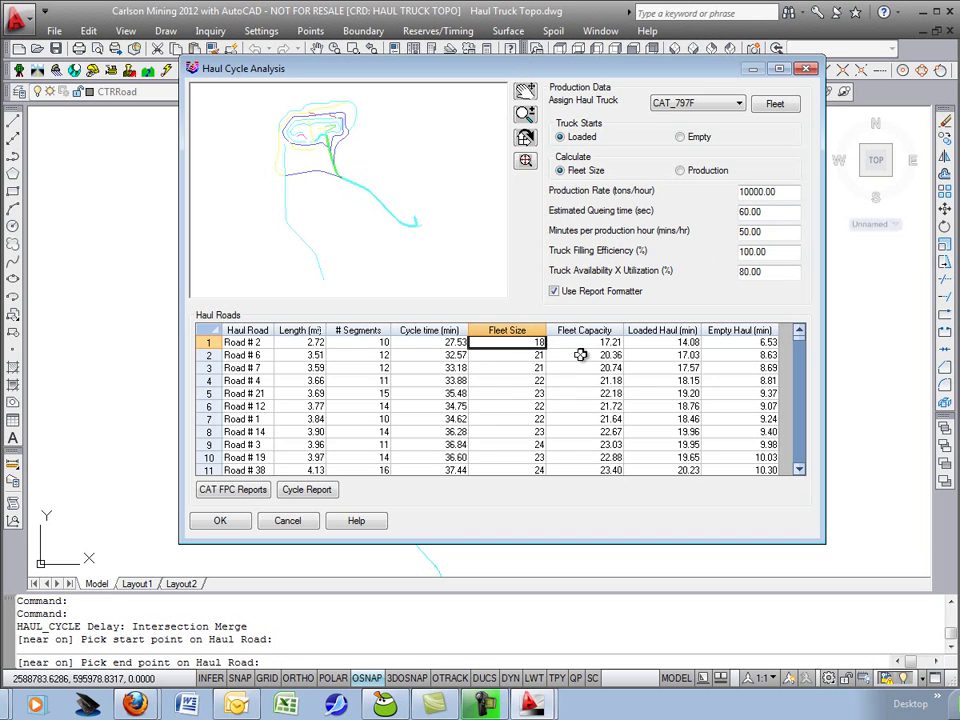
# - Generate the Haul Cycle Report for Road # 2 with selected report fields
pyautogui.click(252, 343)
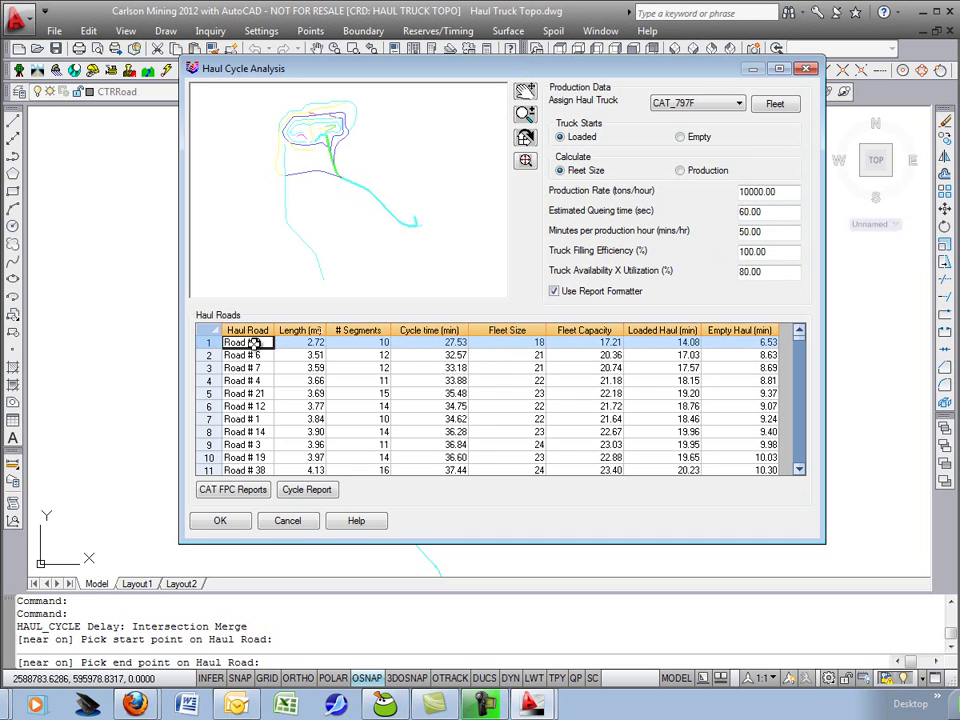
pyautogui.click(310, 490)
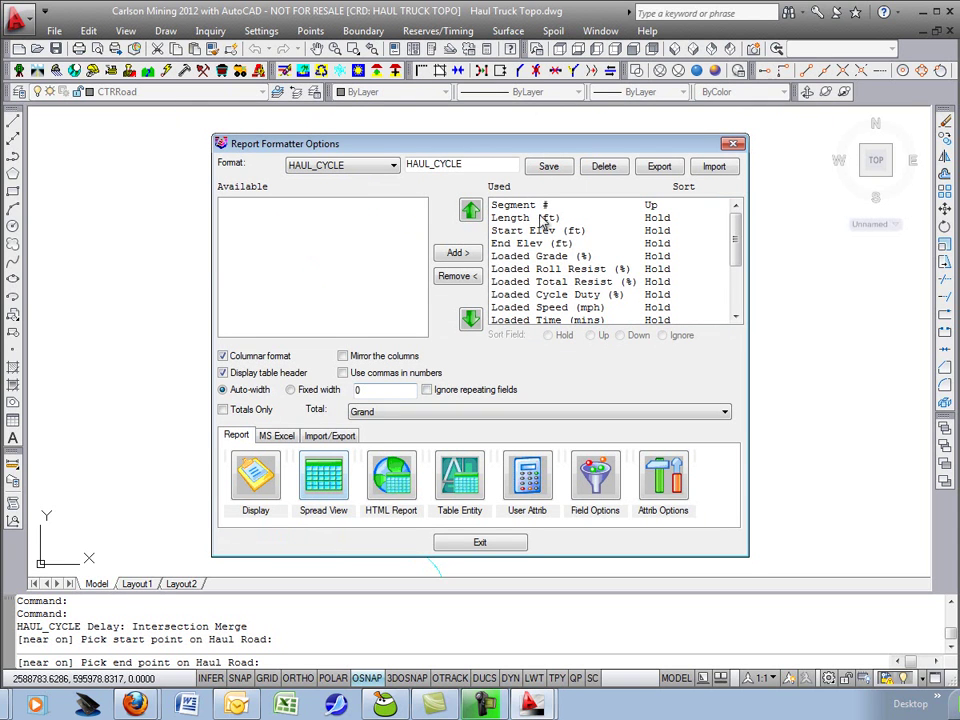
pyautogui.moveTo(535, 256); pyautogui.dragTo(536, 297)
pyautogui.moveTo(564, 201); pyautogui.dragTo(316, 429)
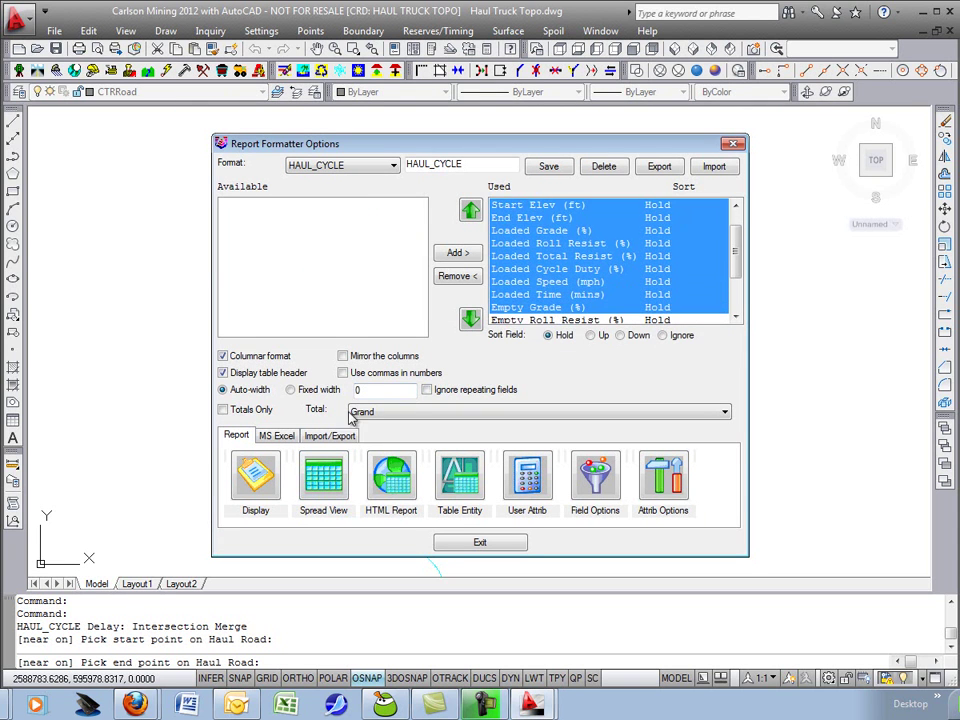
pyautogui.click(254, 477)
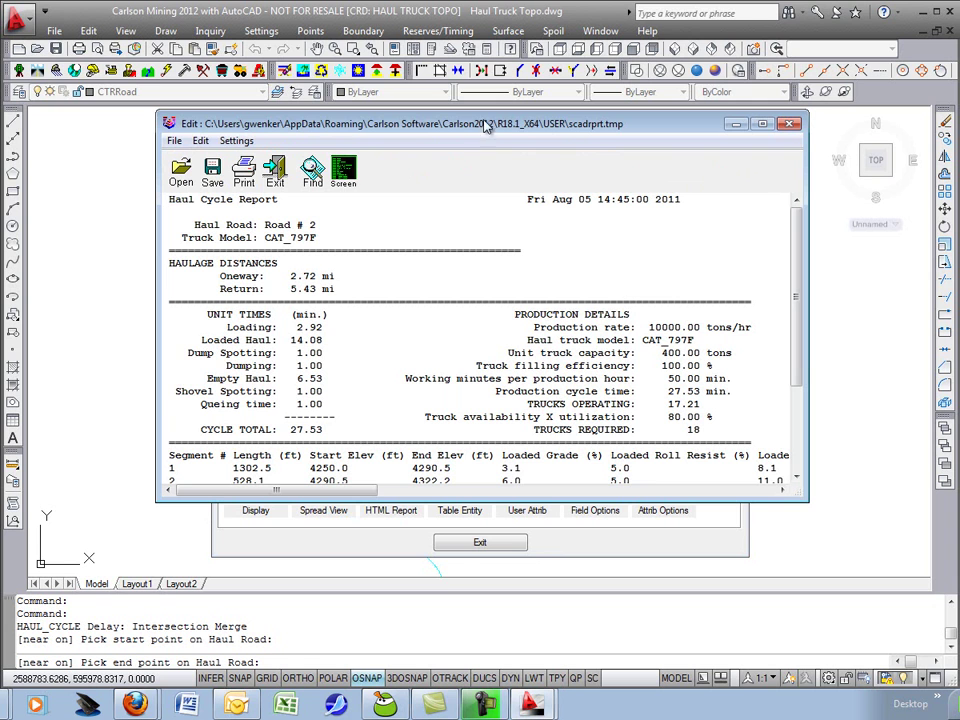
# - Enlarge the report and check the 2.72 mi distance, 18 trucks and 10000.00 rate
pyautogui.moveTo(157, 117); pyautogui.dragTo(58, 10)
pyautogui.moveTo(803, 503); pyautogui.dragTo(924, 643)
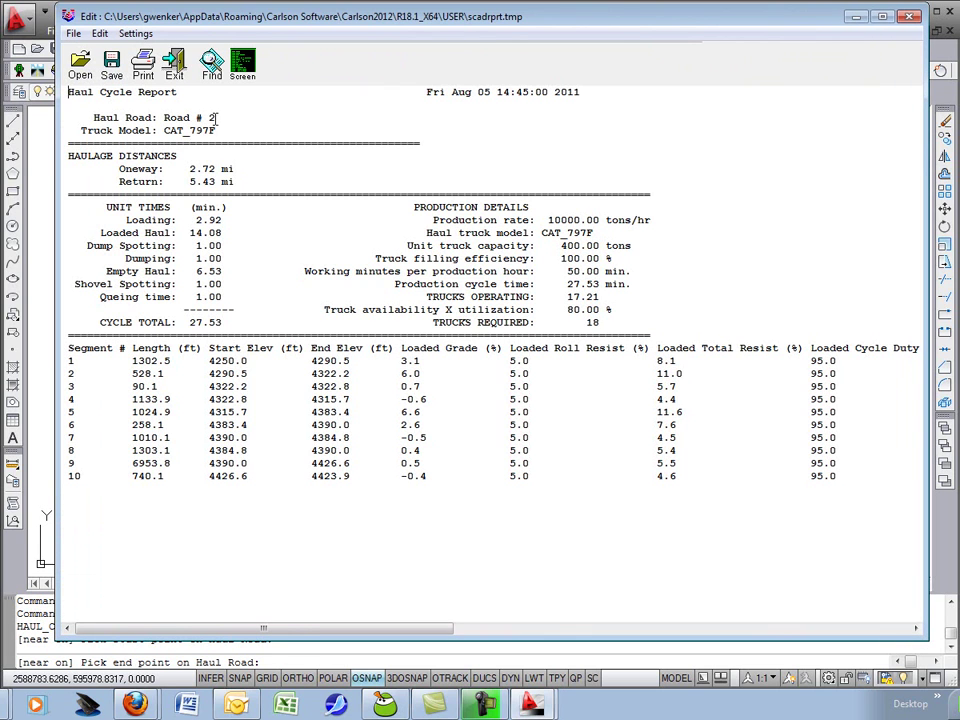
pyautogui.moveTo(190, 170); pyautogui.dragTo(229, 170)
pyautogui.moveTo(604, 323); pyautogui.dragTo(588, 325)
pyautogui.moveTo(601, 219); pyautogui.dragTo(548, 222)
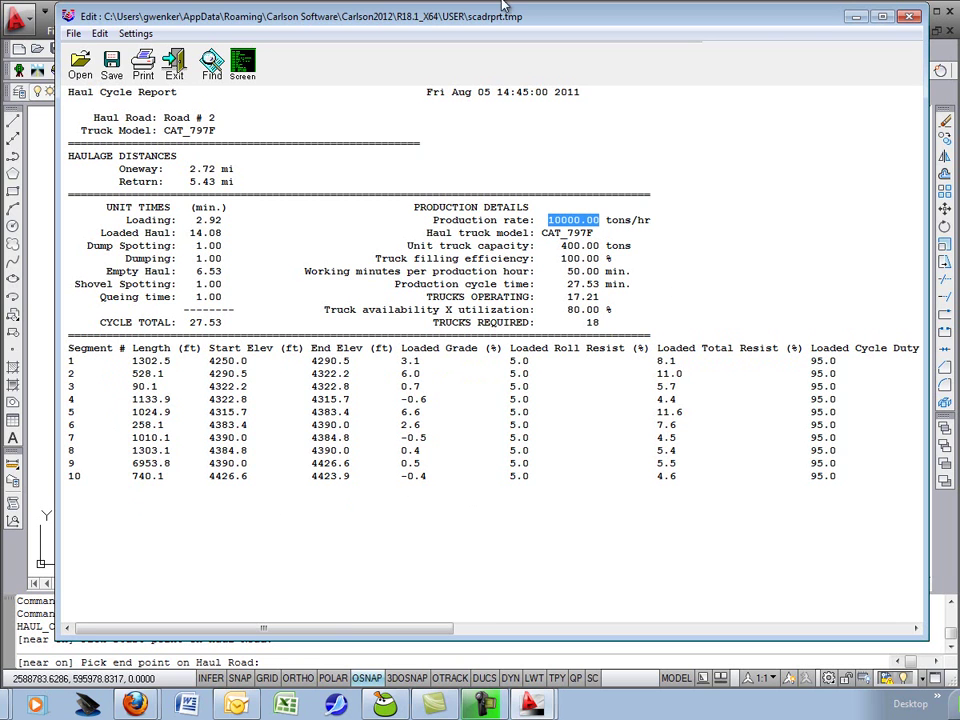
pyautogui.moveTo(503, 19); pyautogui.dragTo(509, 22)
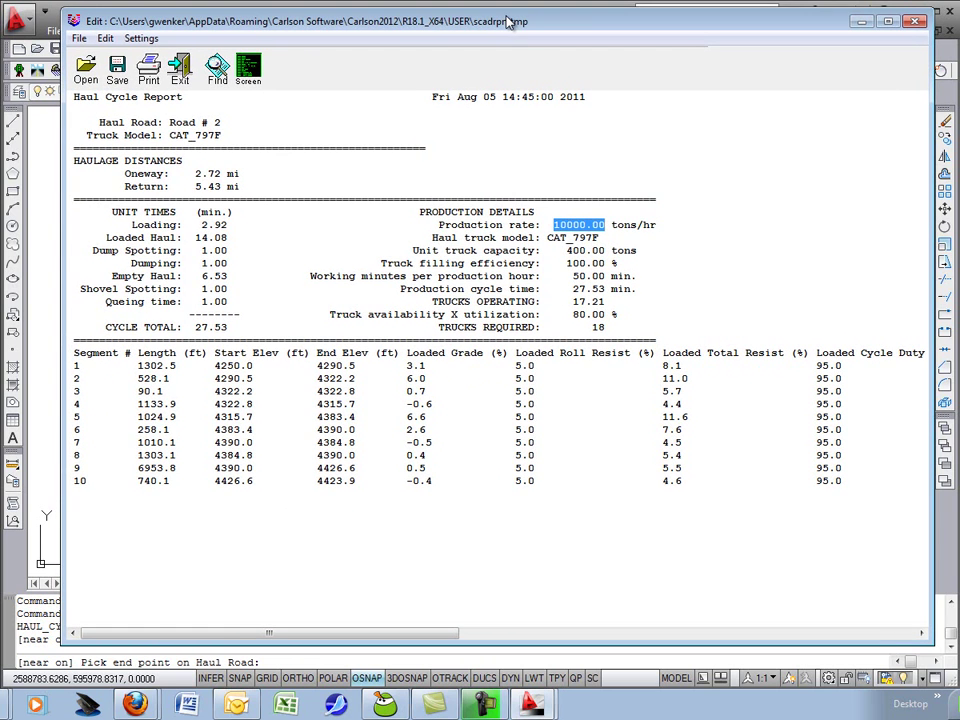
# - Export the CAT FPC data as an ASCII report named CAT ASCII
pyautogui.click(179, 70)
pyautogui.click(500, 543)
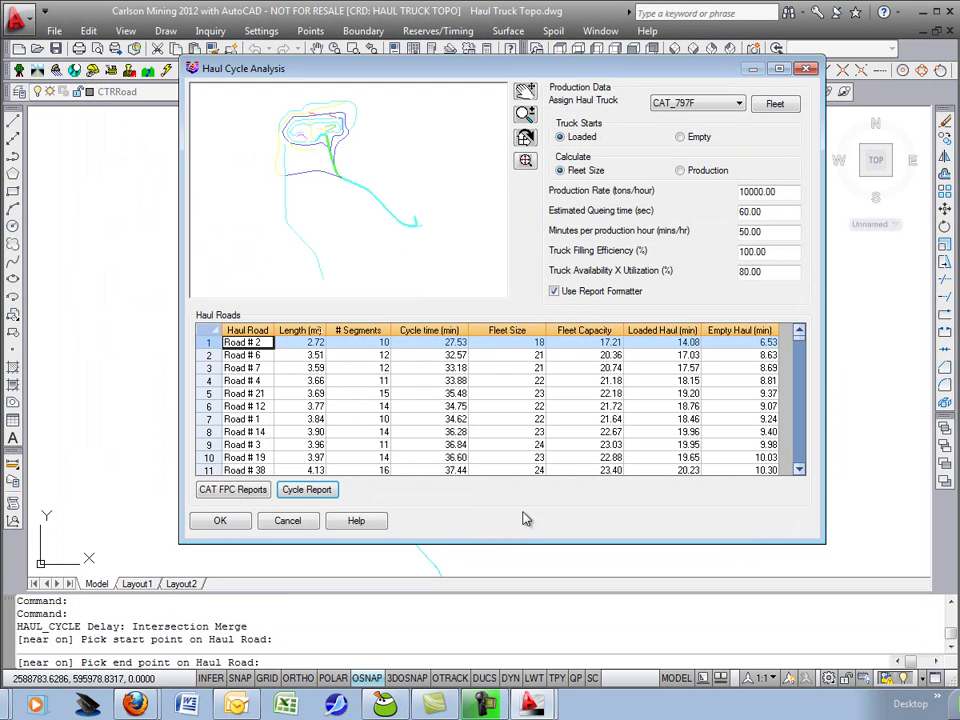
pyautogui.click(240, 490)
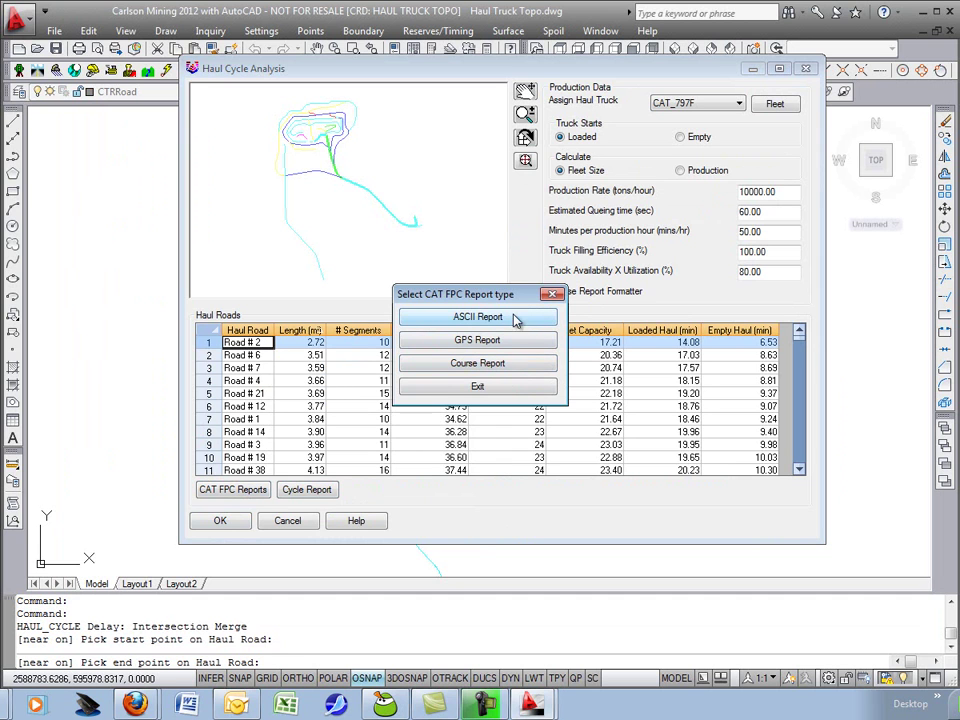
pyautogui.click(480, 318)
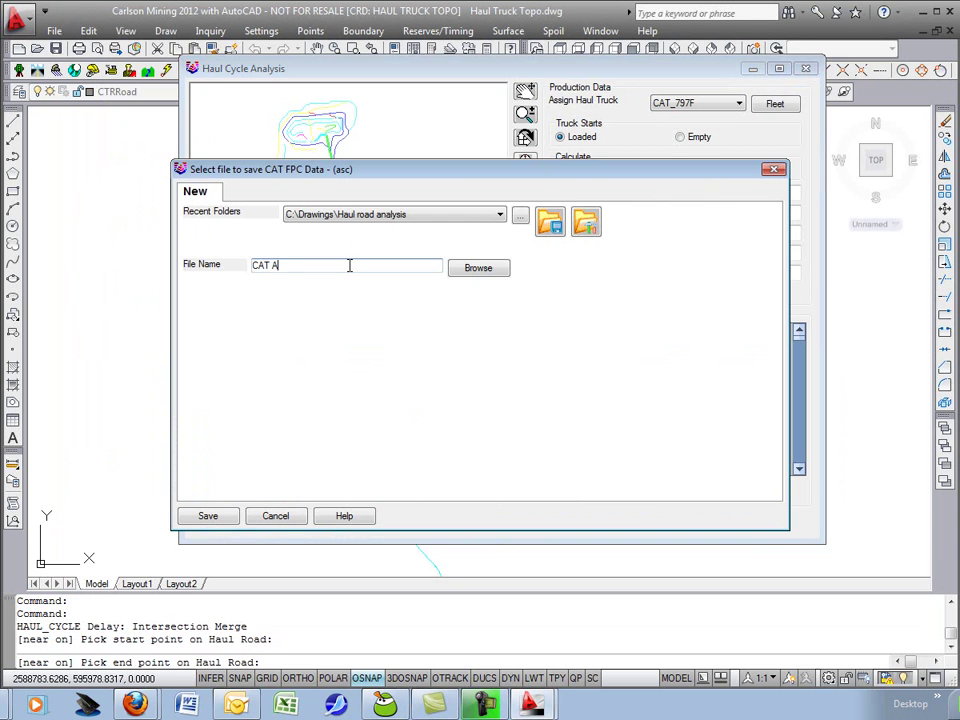
pyautogui.press('Return')
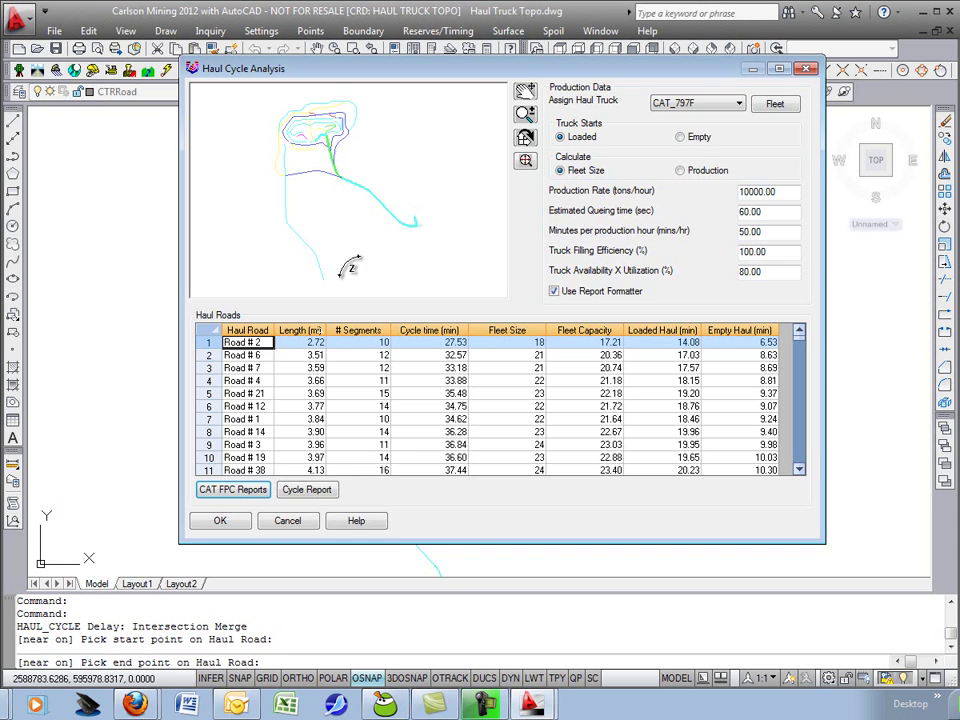
pyautogui.click(232, 489)
pyautogui.click(477, 363)
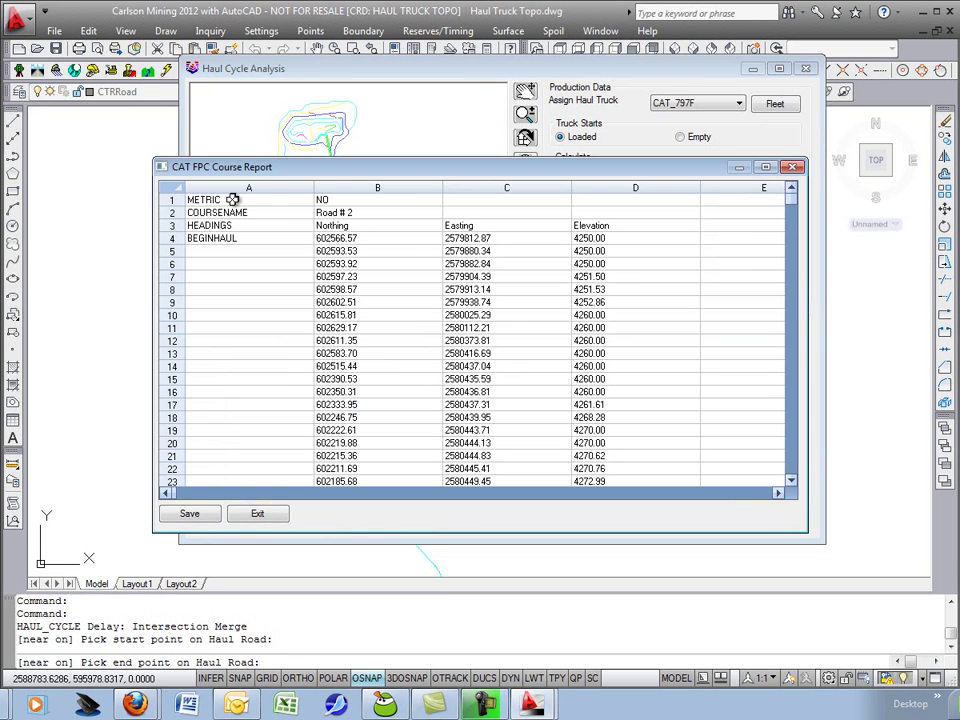
pyautogui.moveTo(404, 175); pyautogui.dragTo(406, 141)
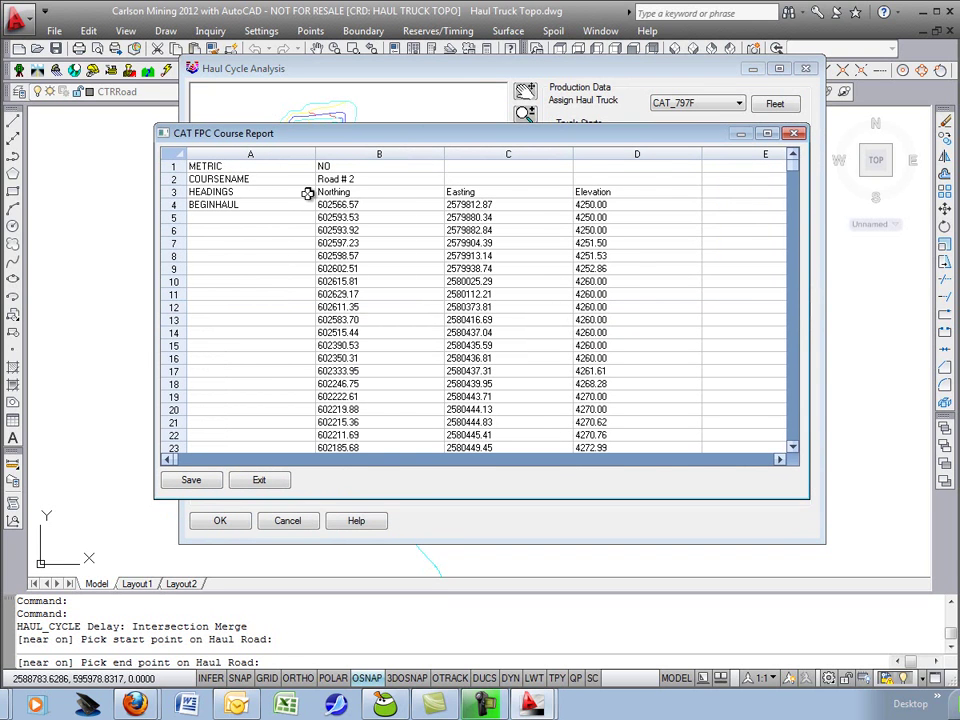
pyautogui.click(790, 314)
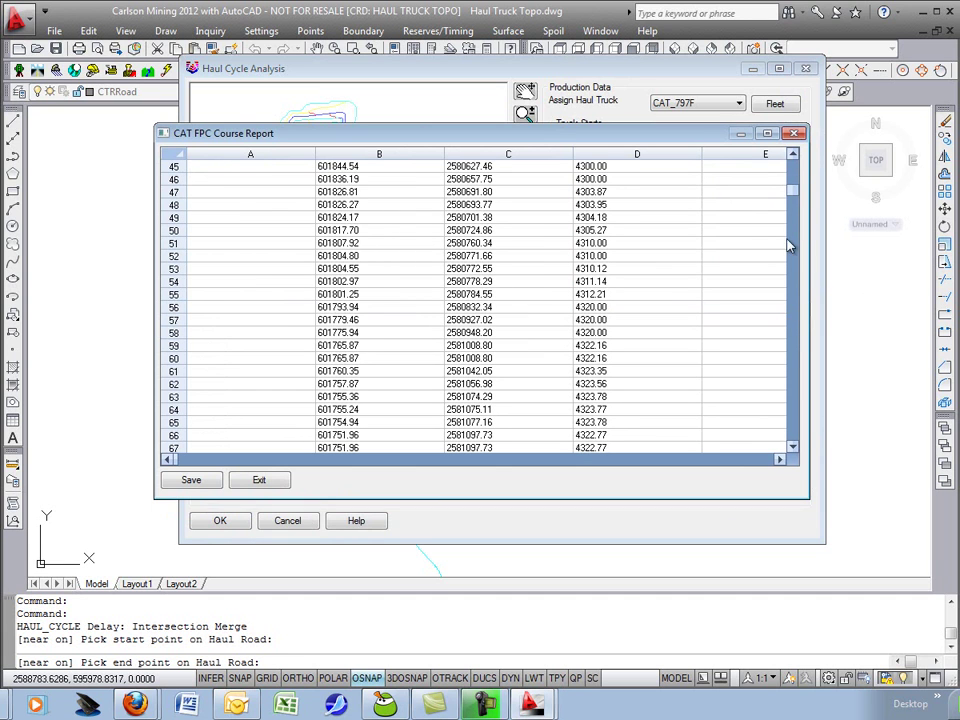
pyautogui.moveTo(790, 197); pyautogui.dragTo(790, 163)
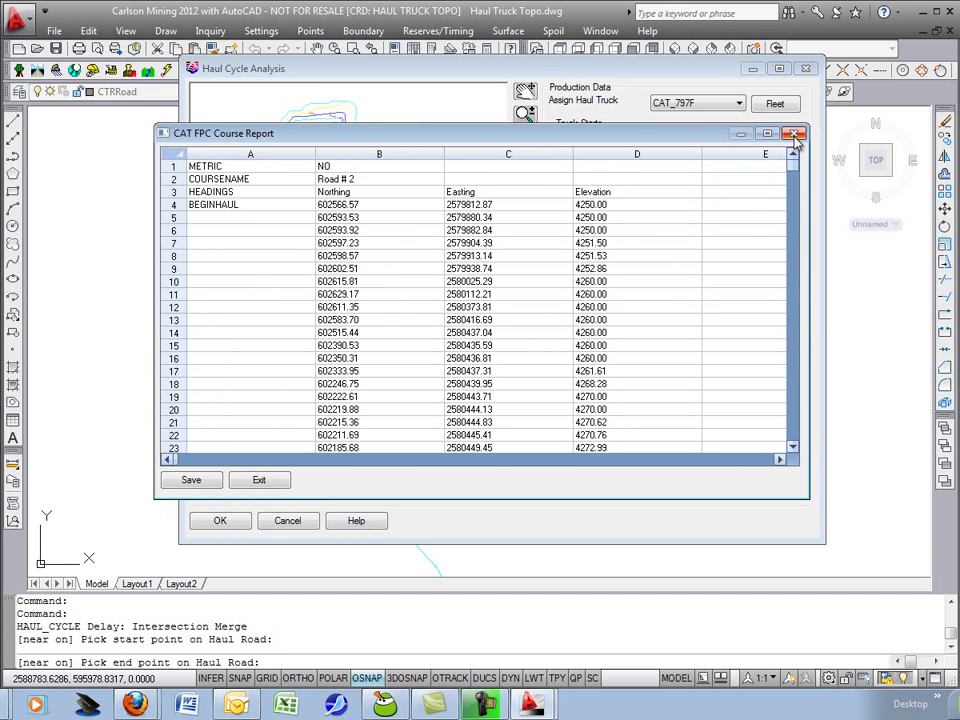
pyautogui.click(259, 481)
pyautogui.click(266, 486)
pyautogui.click(500, 366)
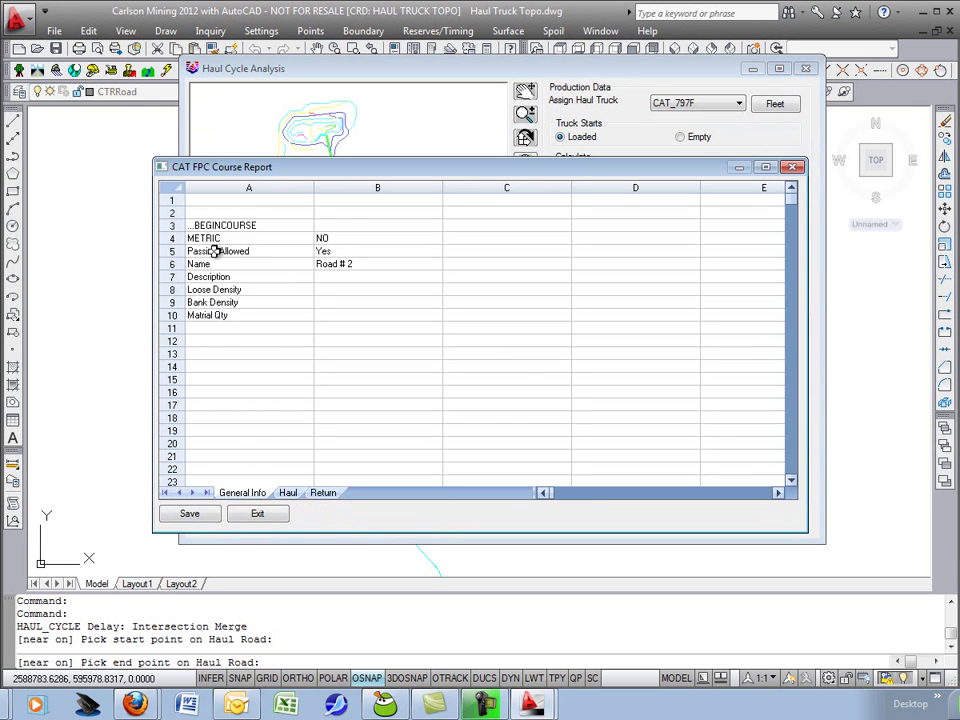
pyautogui.moveTo(205, 227); pyautogui.dragTo(255, 338)
pyautogui.click(255, 340)
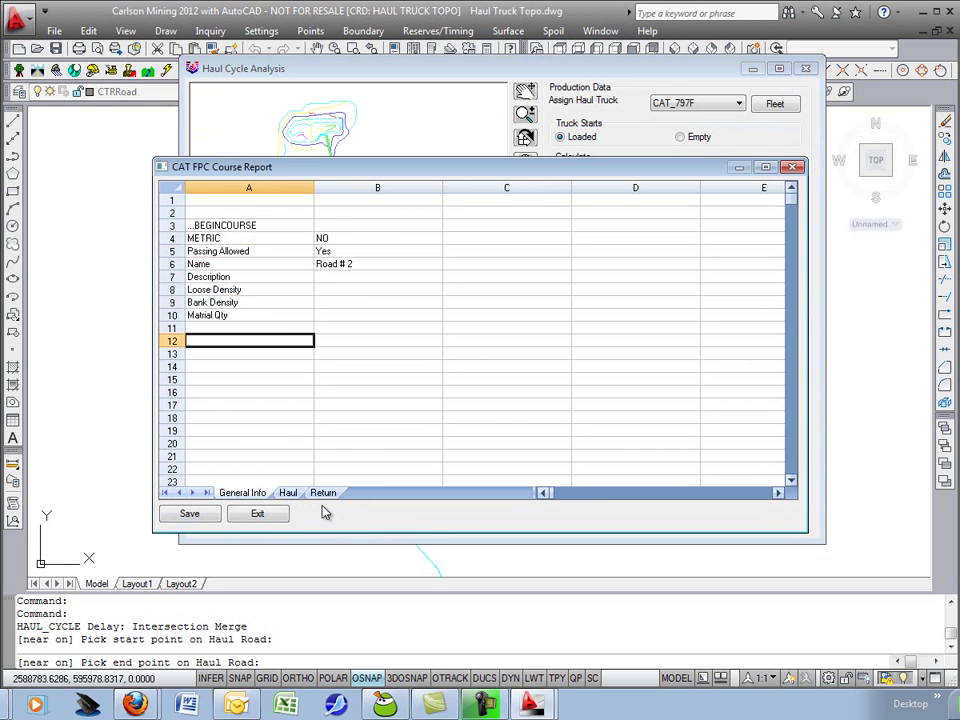
pyautogui.click(289, 494)
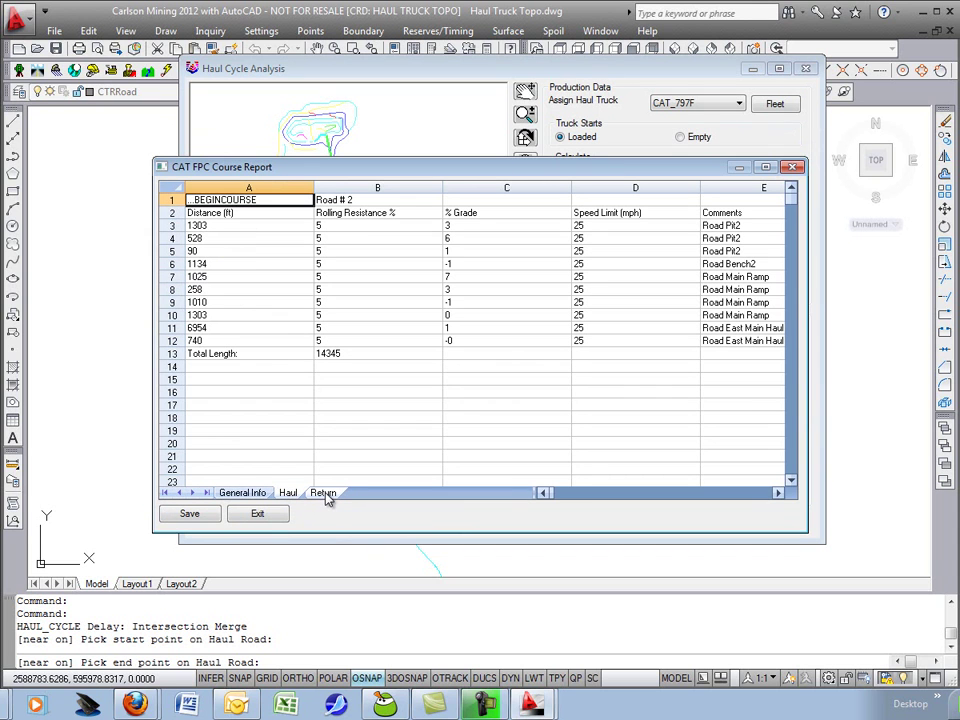
pyautogui.click(324, 494)
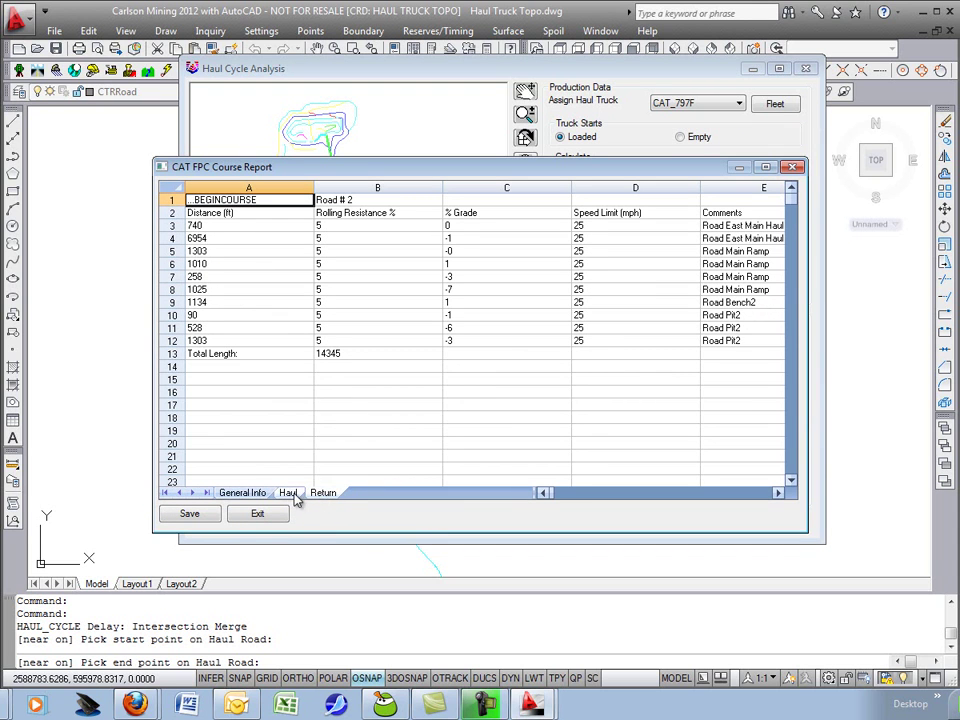
pyautogui.click(289, 494)
pyautogui.click(257, 514)
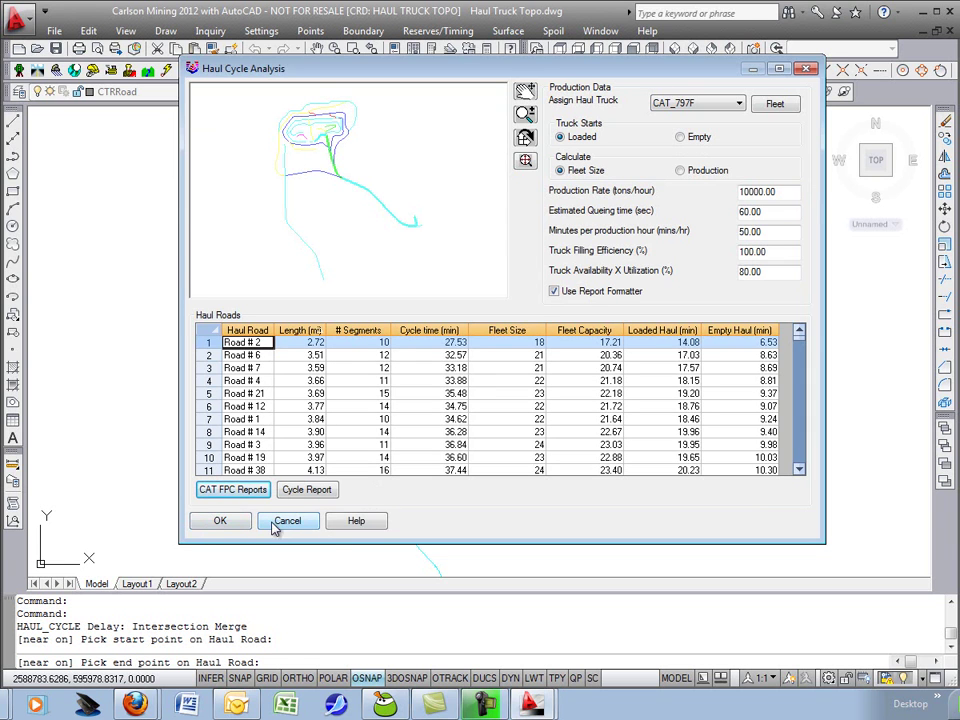
# - Cancel the haul cycle analysis and browse to the C: drive with Inquiry's Display-Edit File
pyautogui.click(220, 521)
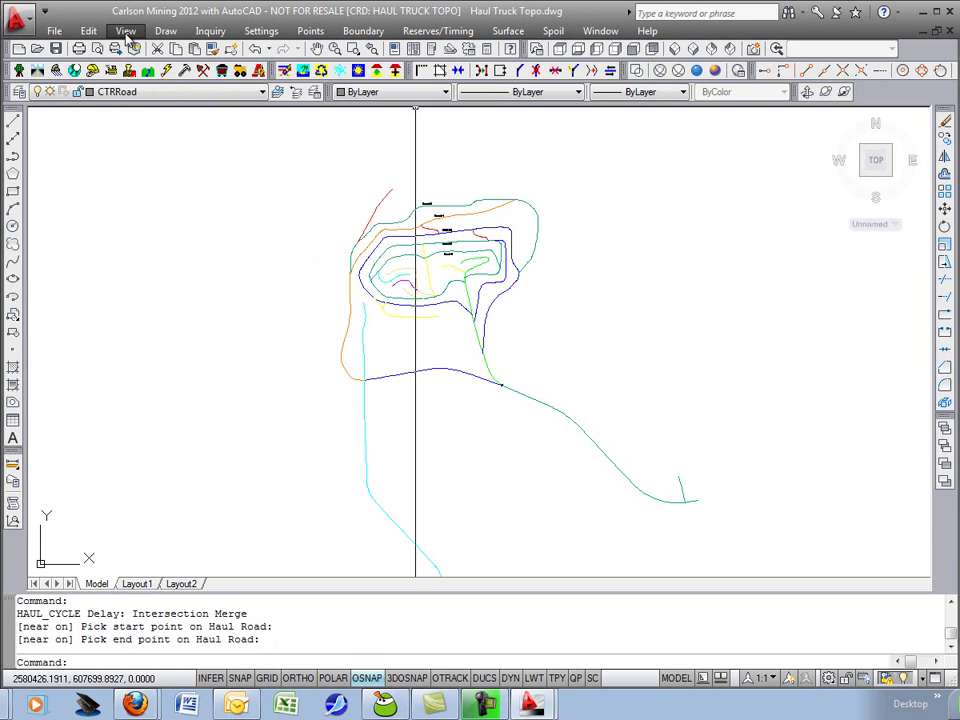
pyautogui.click(210, 31)
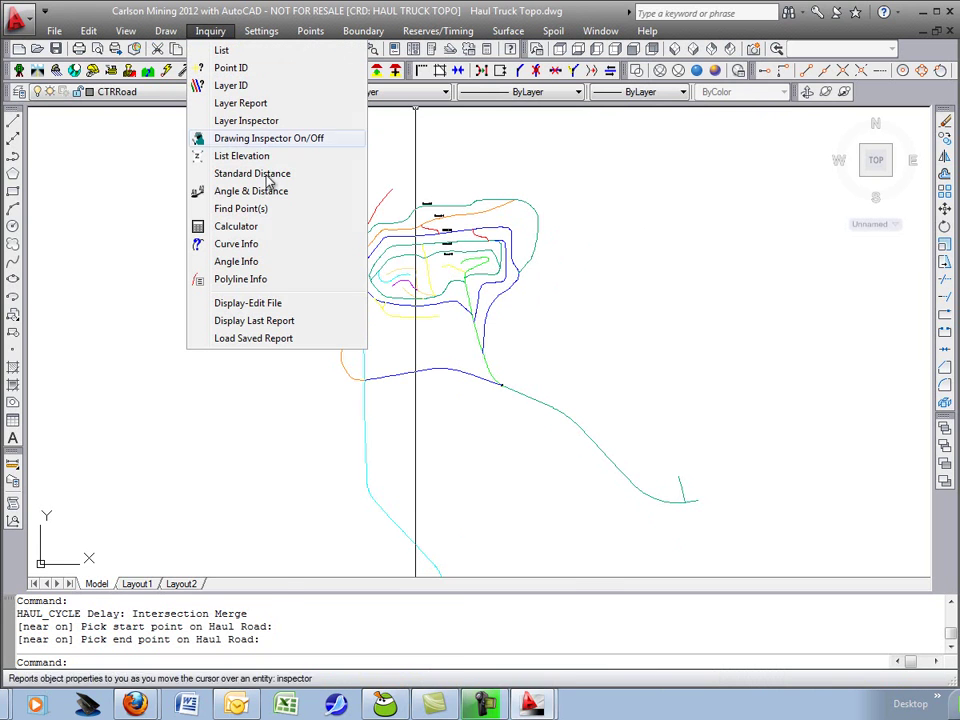
pyautogui.click(252, 303)
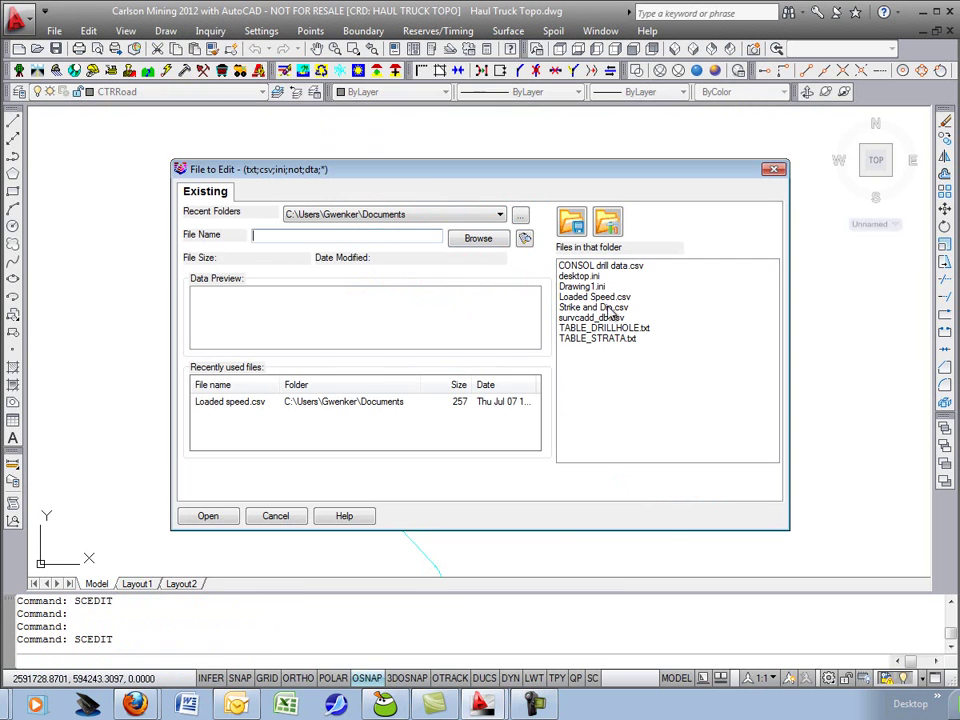
pyautogui.click(482, 214)
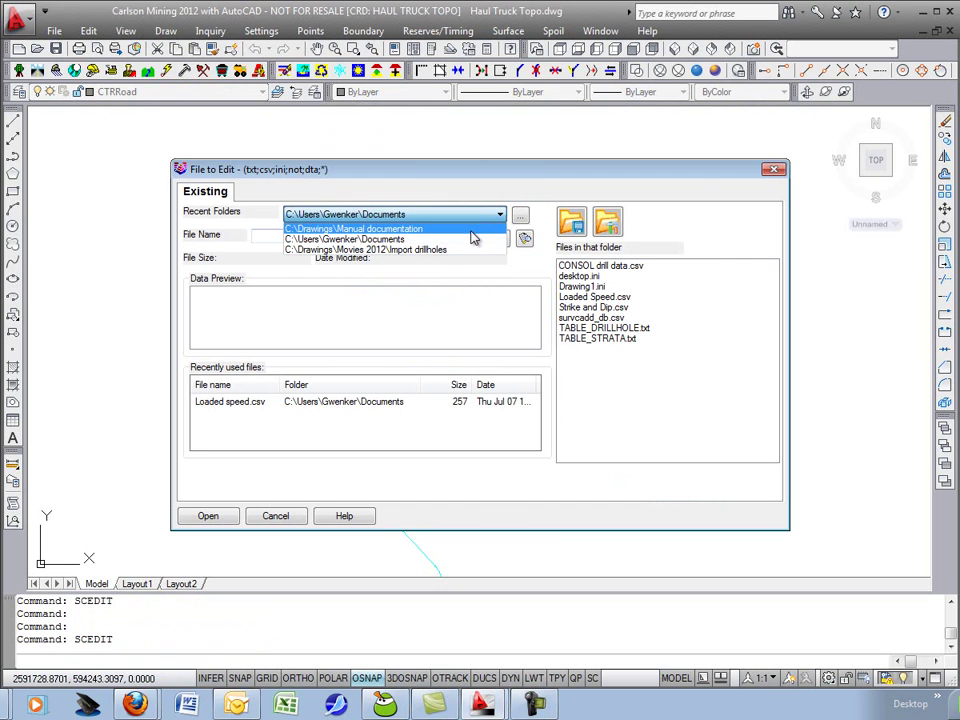
pyautogui.click(470, 176)
pyautogui.click(490, 238)
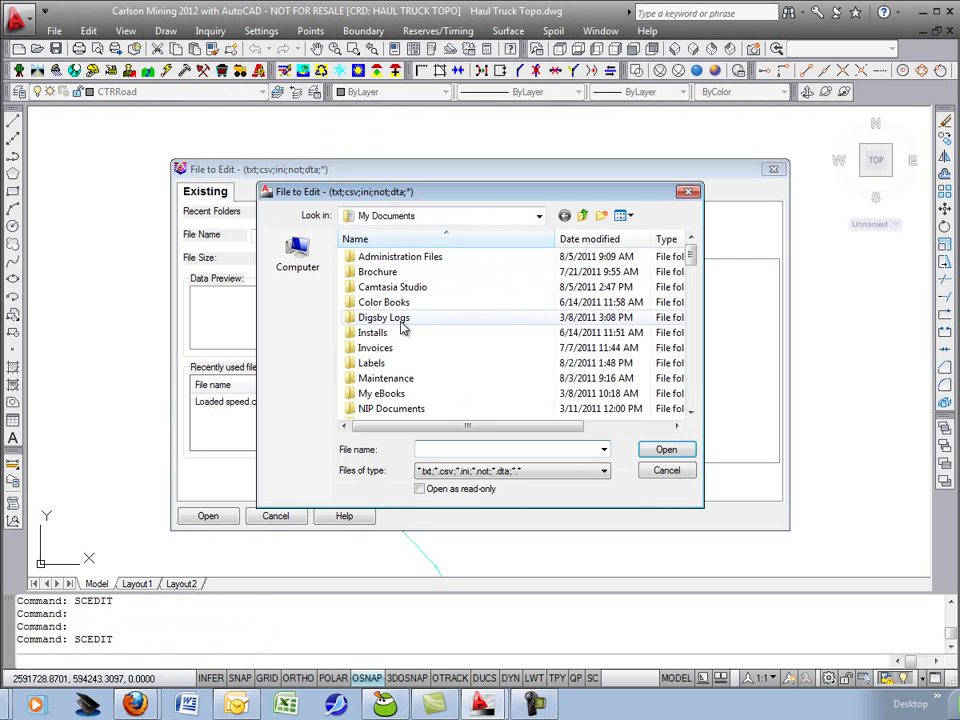
pyautogui.click(371, 333)
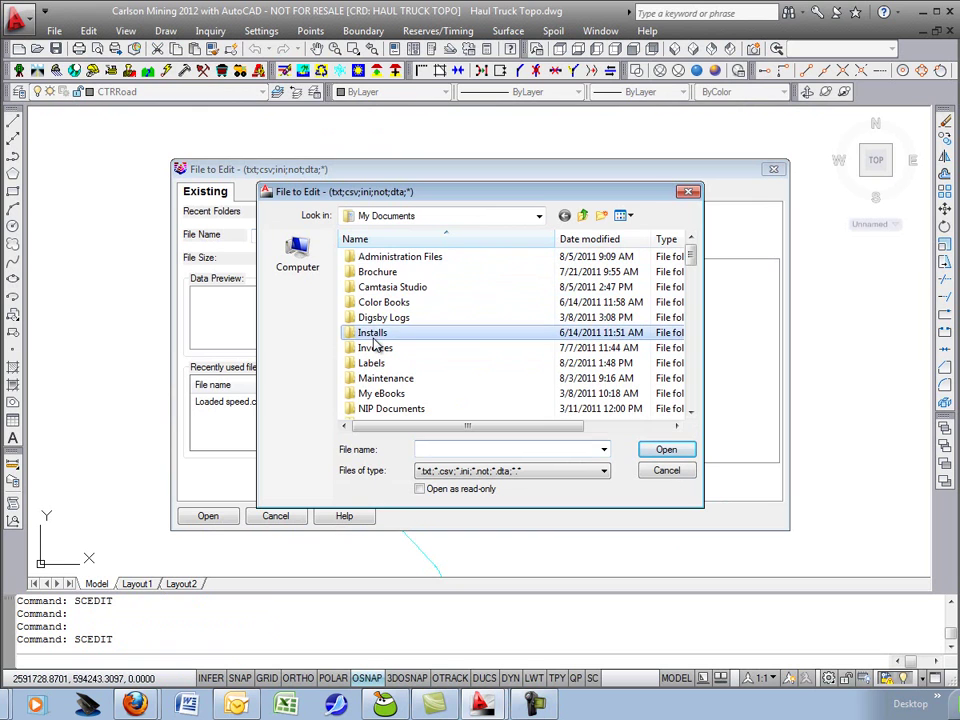
pyautogui.click(539, 216)
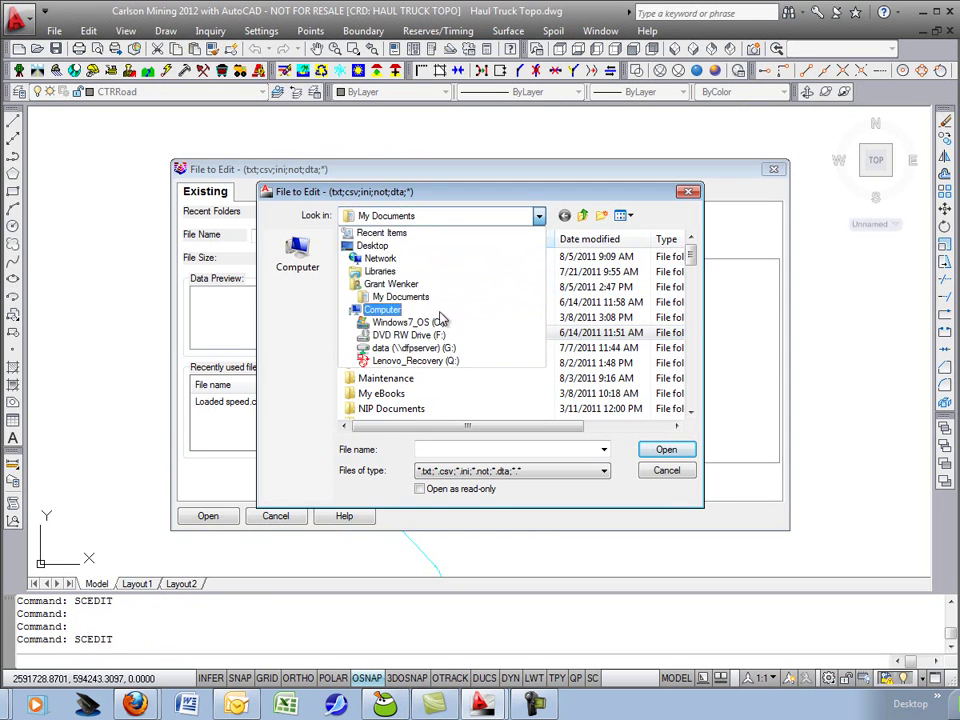
pyautogui.click(447, 318)
# - Open C:\Drawings\Haul Road Analysis\CAT ASCII.asc, review Road # 2's haul and return segments, then exit
pyautogui.doubleClick(368, 332)
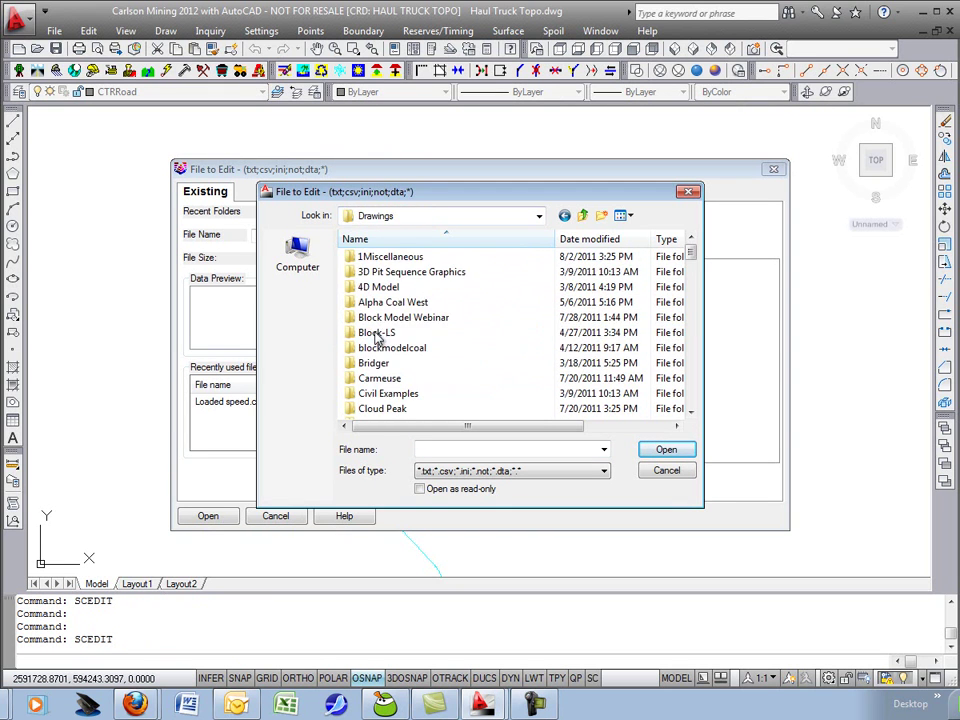
pyautogui.click(690, 315)
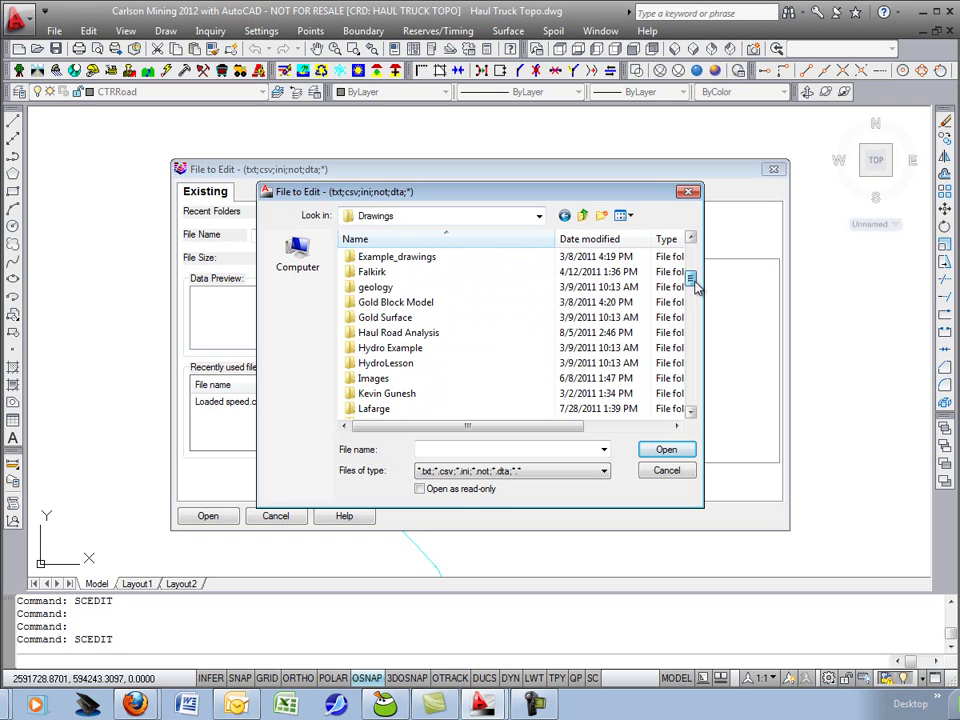
pyautogui.doubleClick(418, 333)
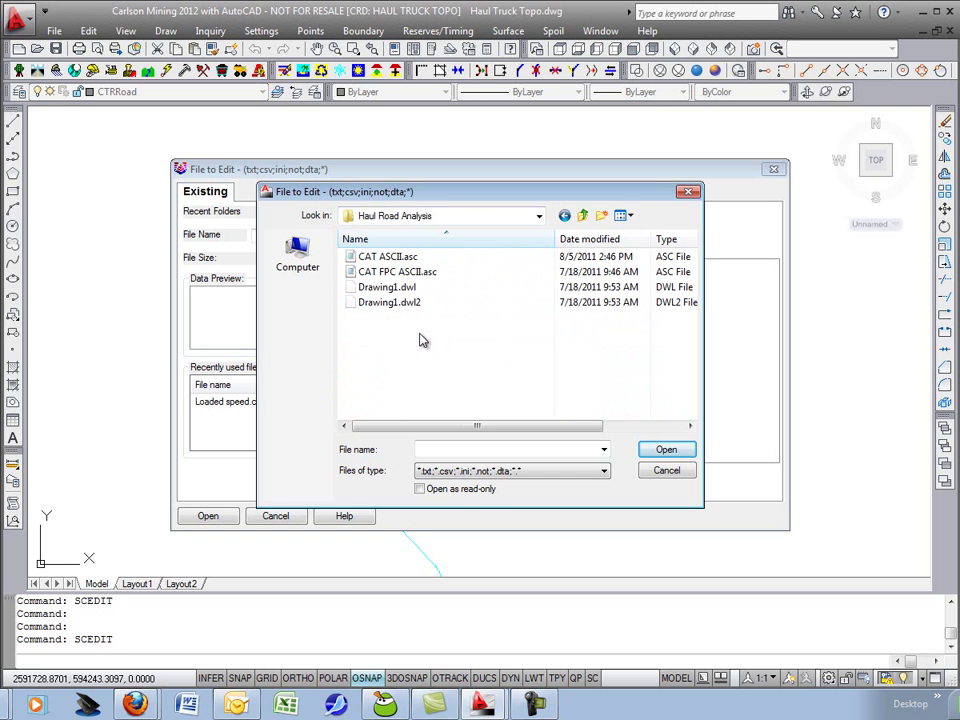
pyautogui.doubleClick(388, 258)
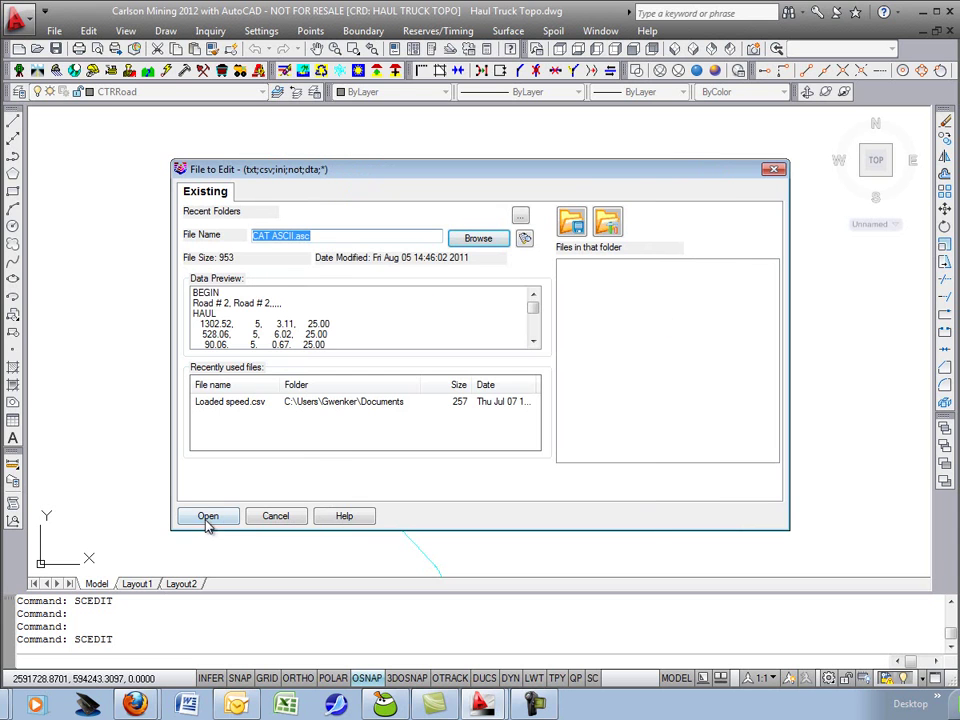
pyautogui.click(207, 517)
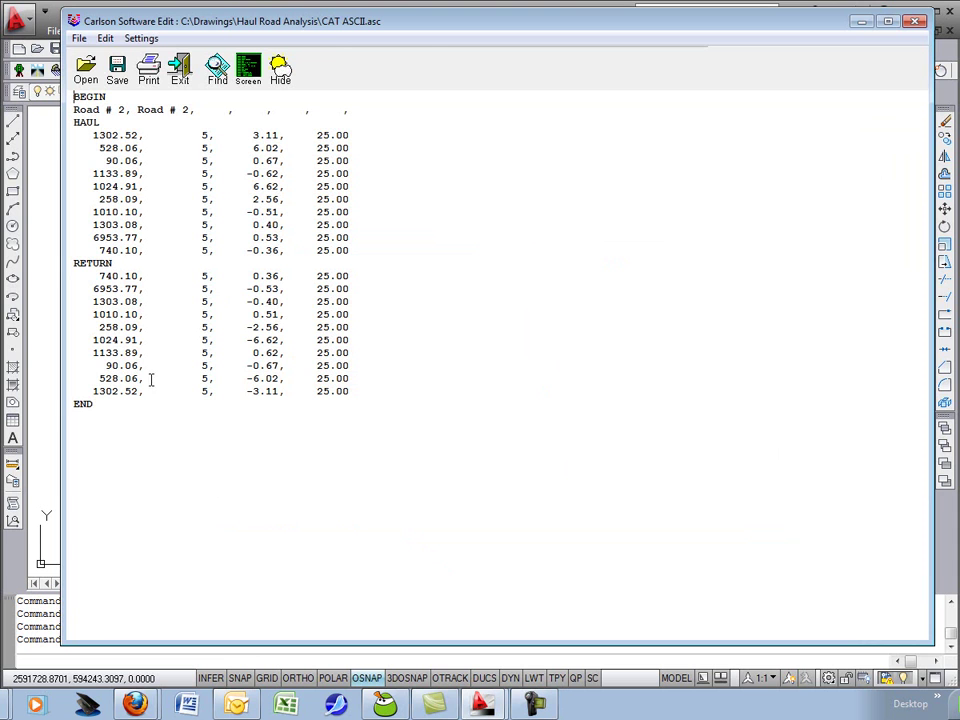
pyautogui.moveTo(441, 24); pyautogui.dragTo(443, 25)
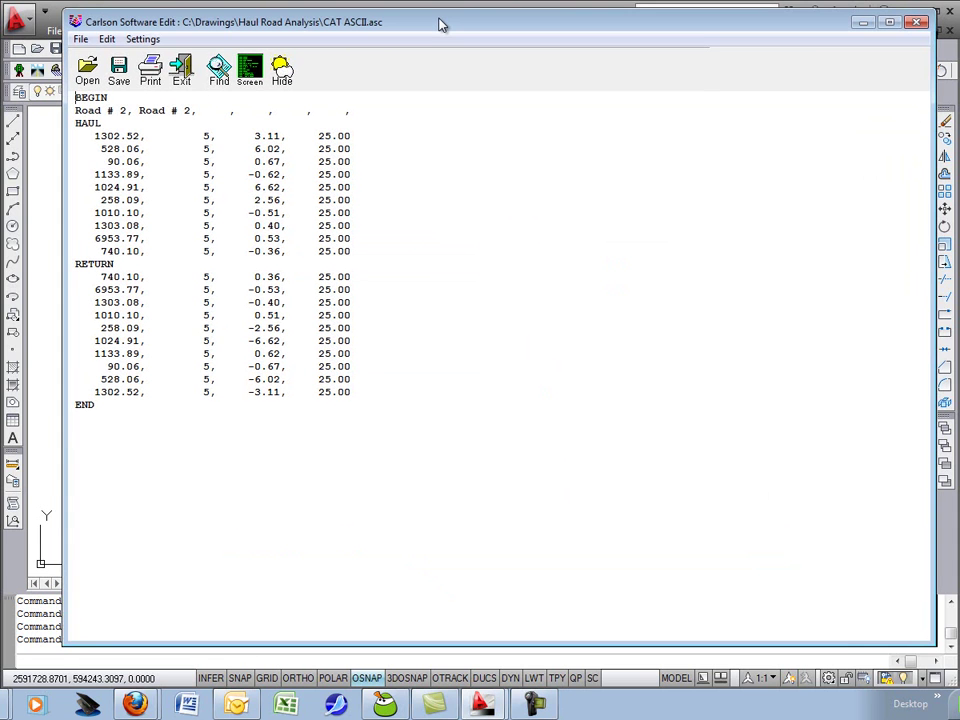
pyautogui.click(181, 70)
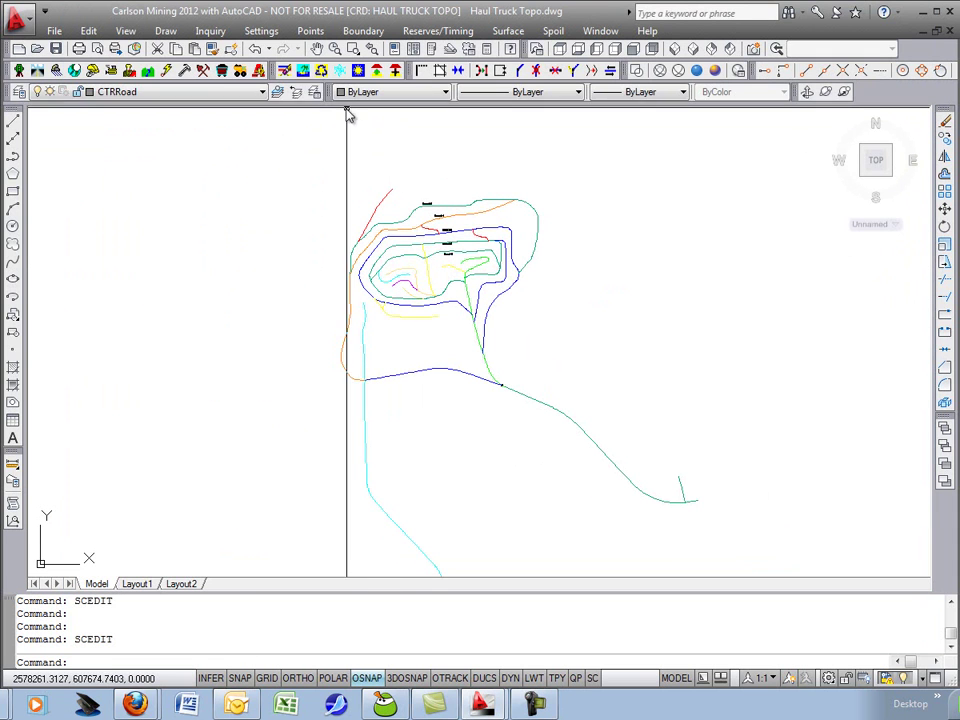
# - Run Restore Layers then Layers On (LON) to show every layer, and recentre the topography
pyautogui.scroll(-3, 368, 274)
pyautogui.scroll(3, 325, 280)
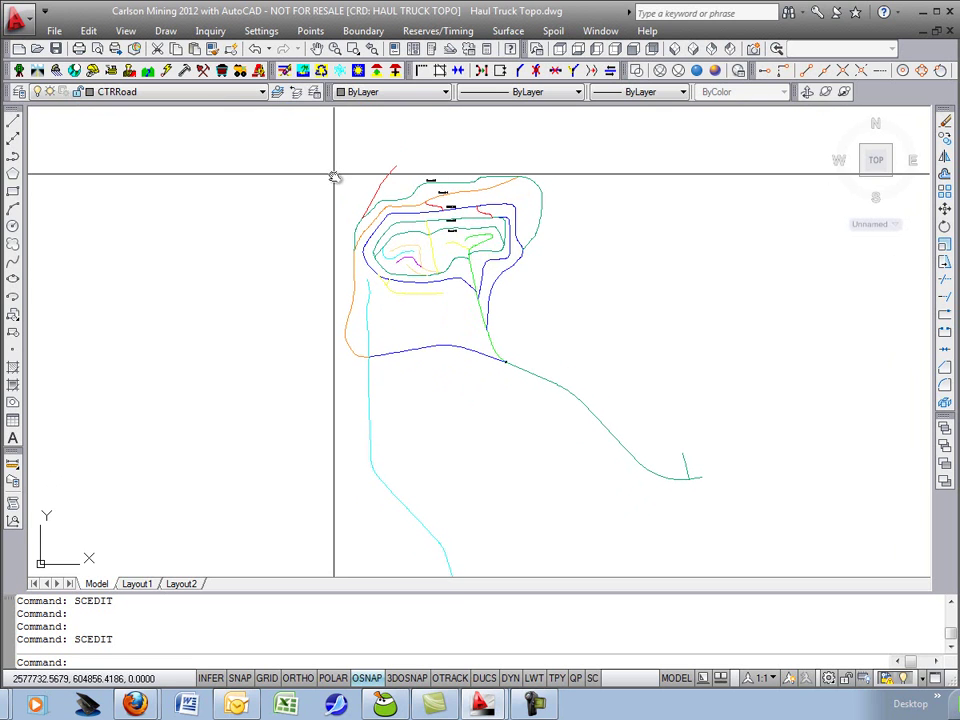
pyautogui.click(321, 70)
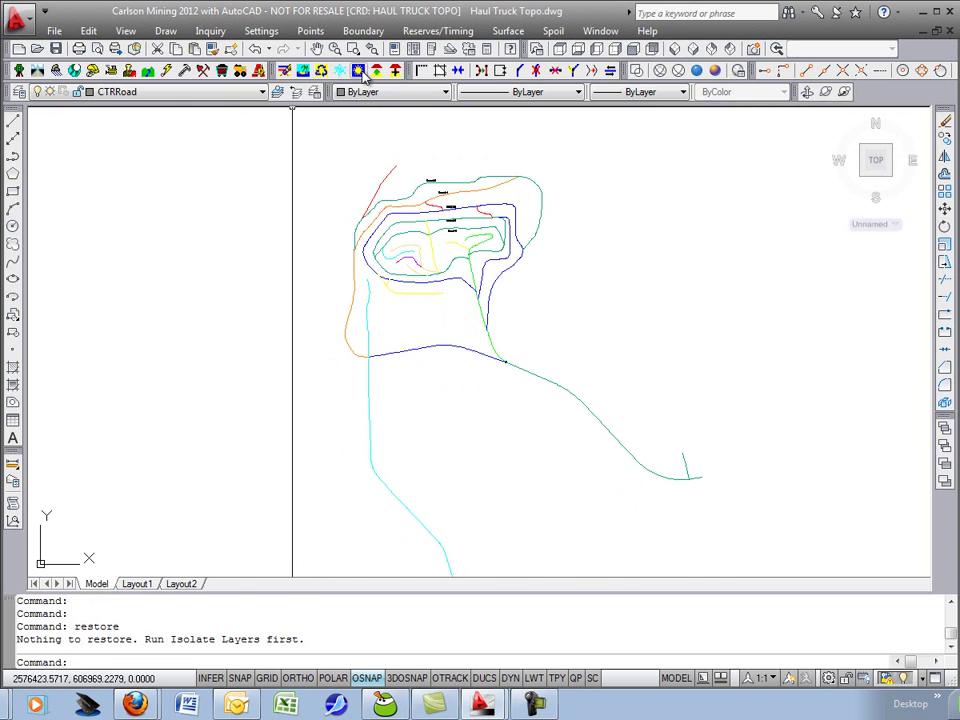
pyautogui.click(321, 70)
pyautogui.moveTo(460, 290)
pyautogui.mouseDown(button='middle')
pyautogui.moveTo(444, 269)
pyautogui.moveTo(459, 266)
pyautogui.mouseUp(button='middle')
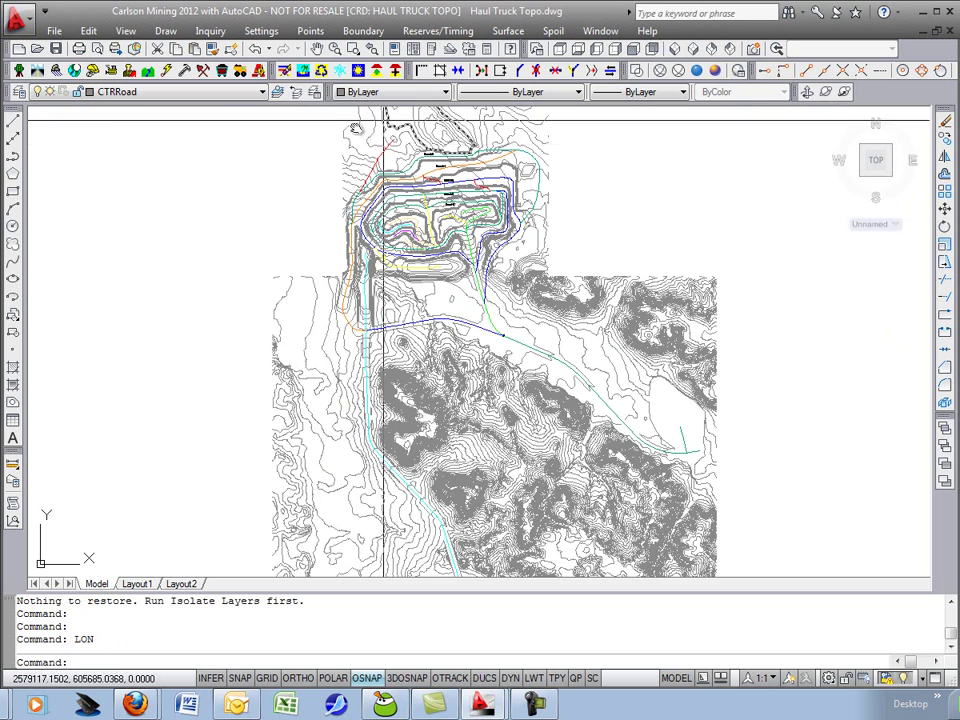